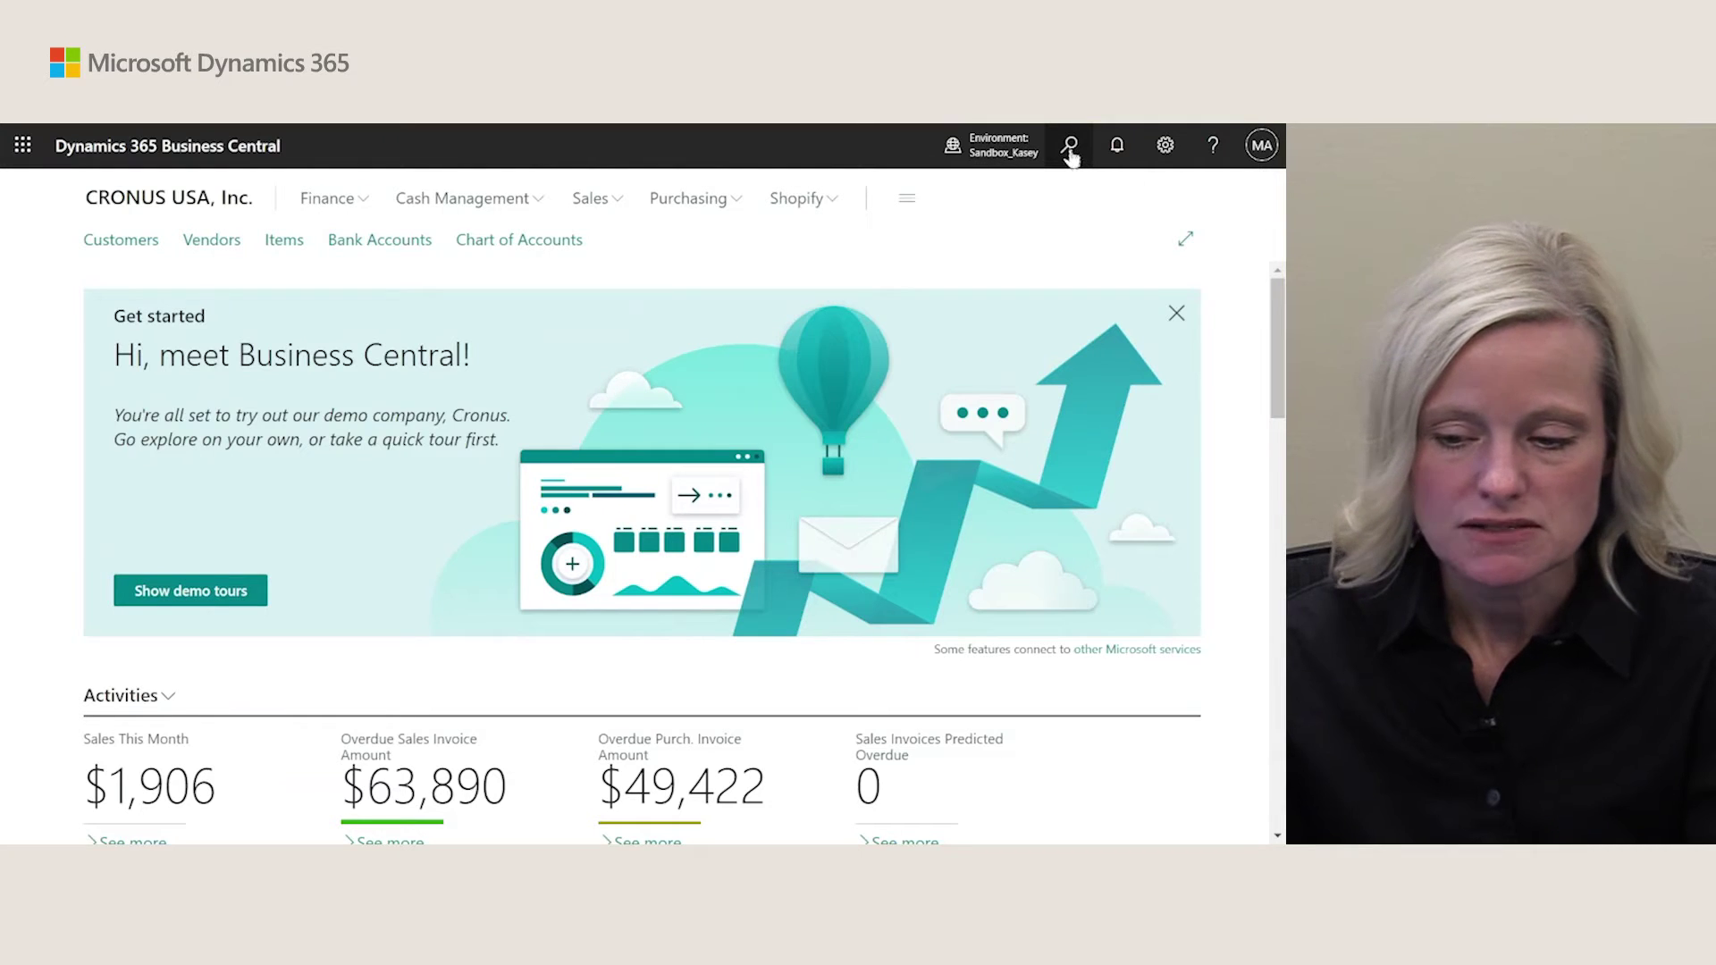
Step: Open the 'Tell me what you want to do' search on the CRONUS USA, Inc. home page
left_click(1071, 152)
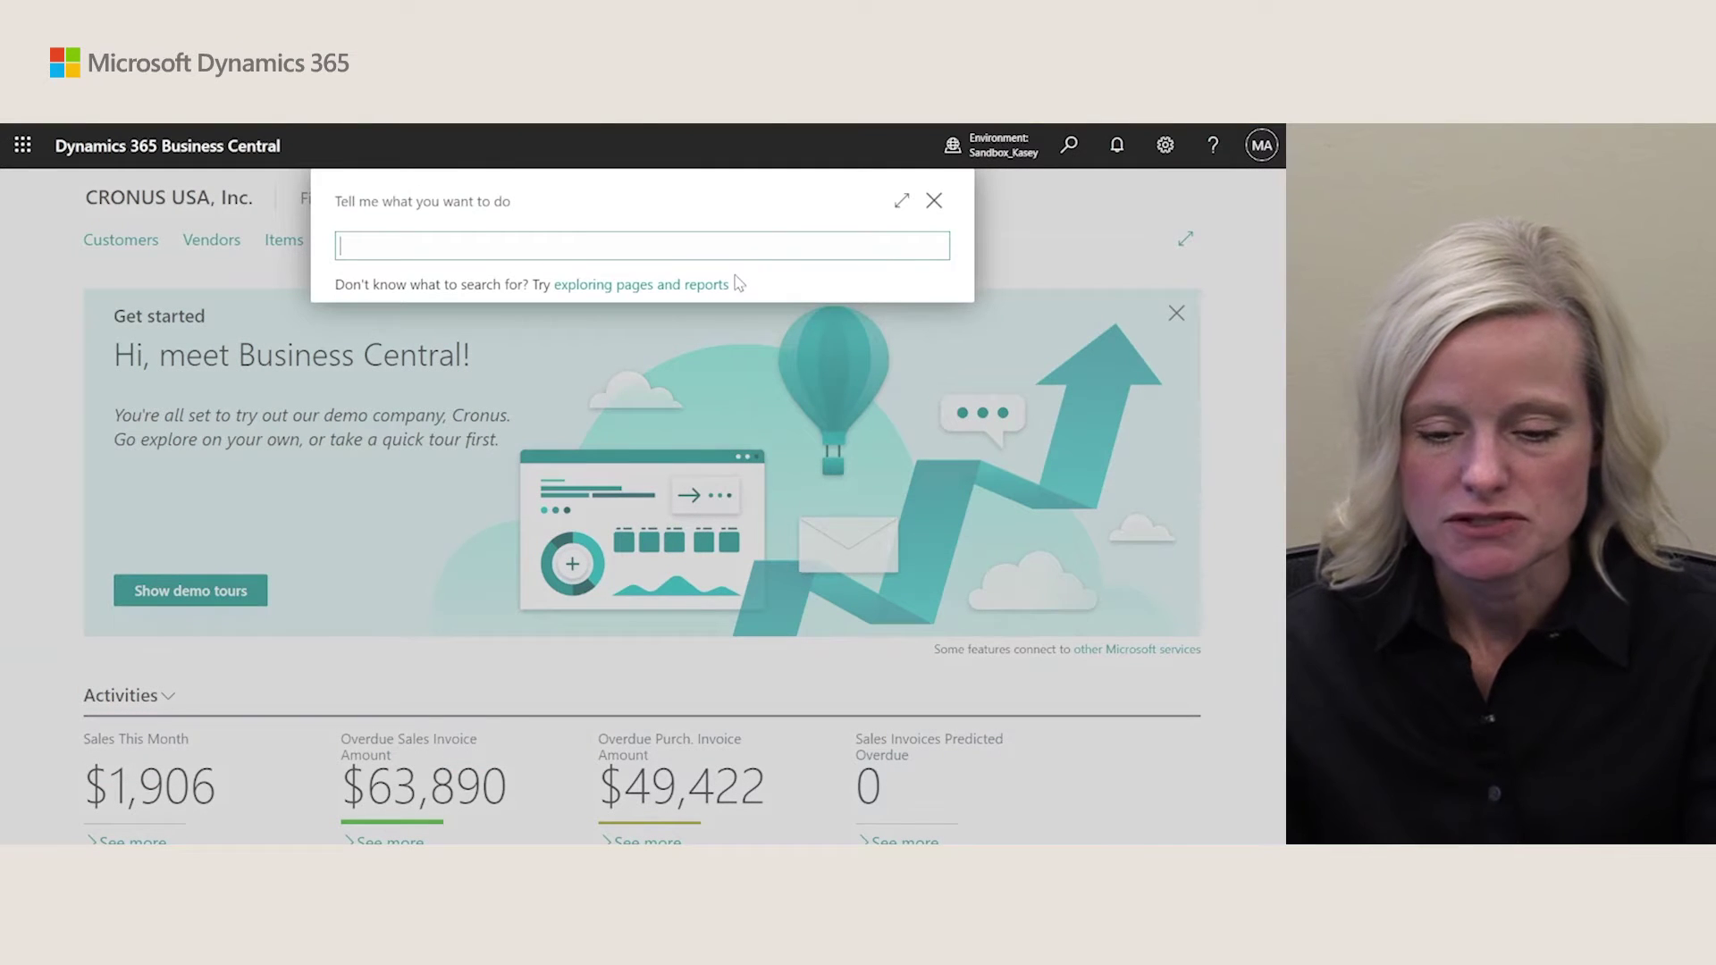
Step: Search 'Migration', start Cloud Migration Setup and accept the migration warning
type("Migration")
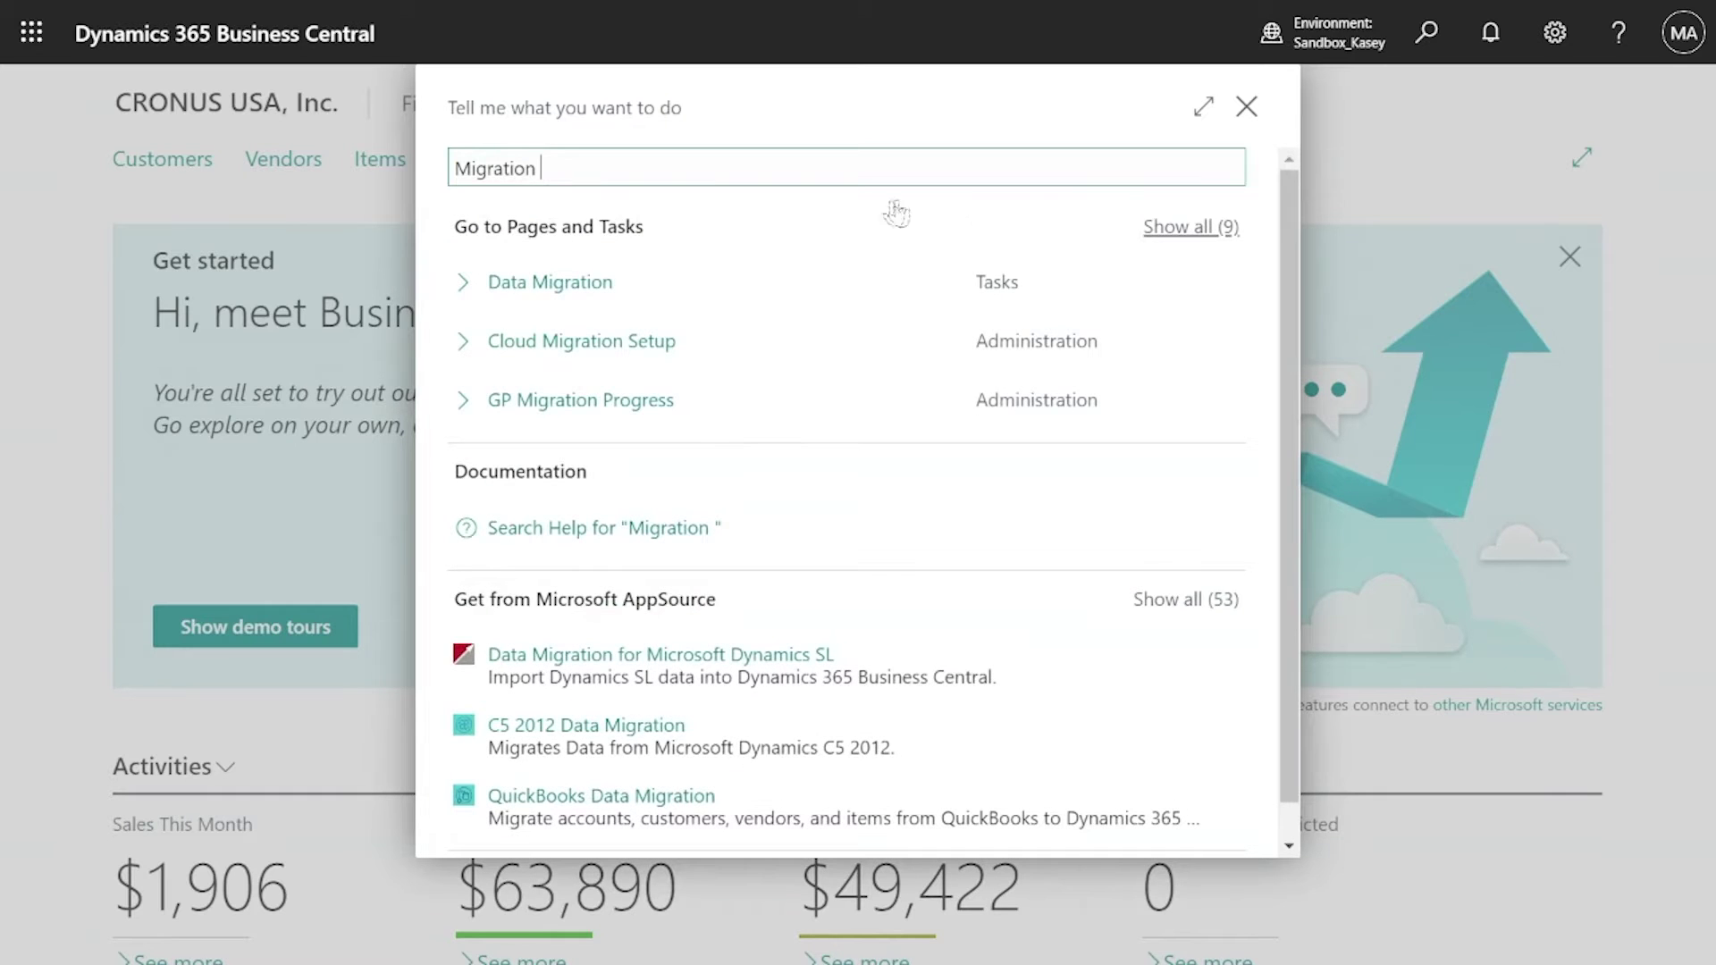
left_click(659, 345)
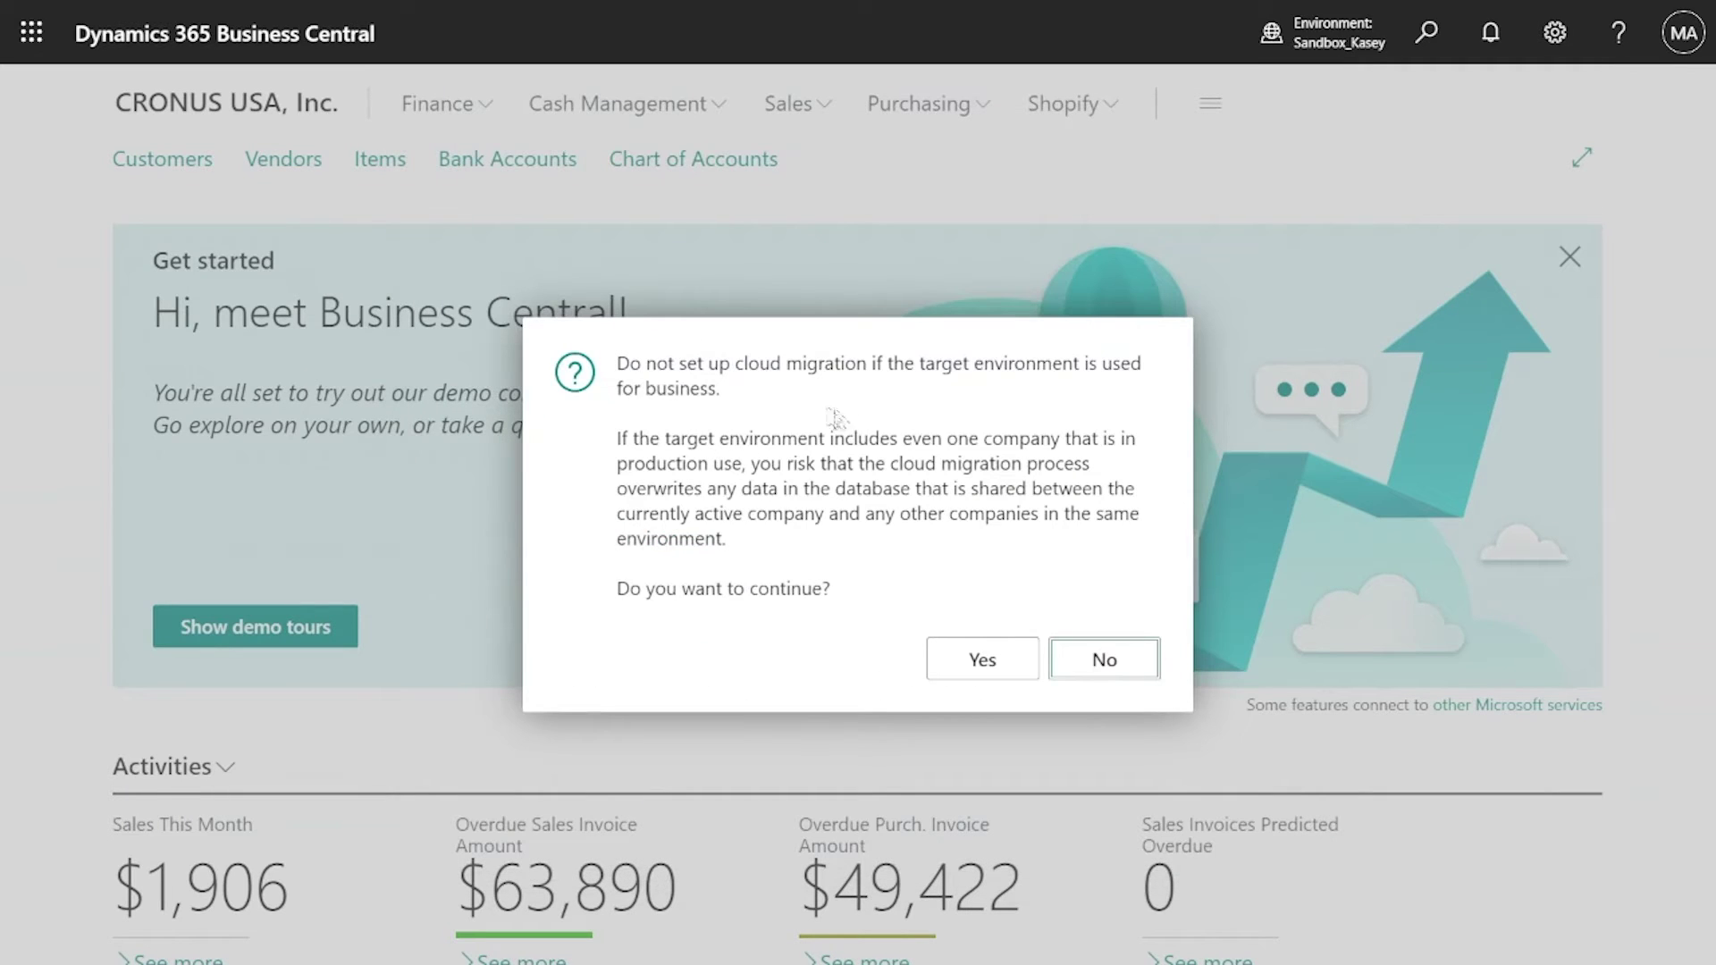
left_click(977, 661)
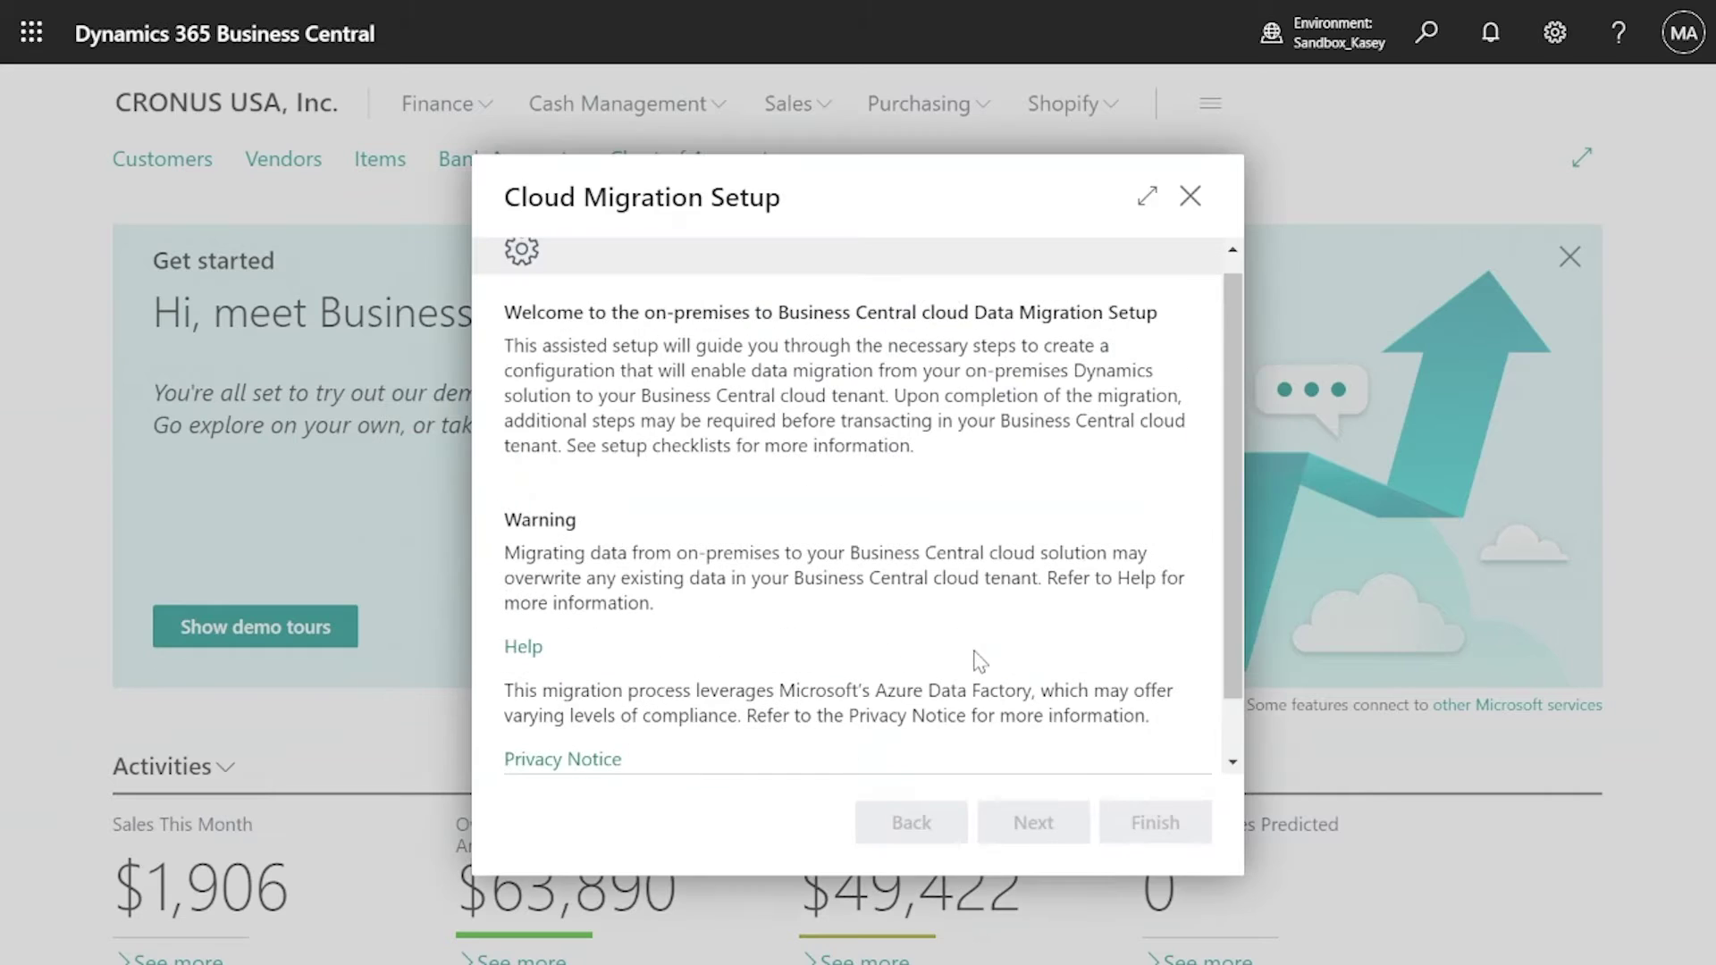
scroll(1225, 620, "down", 2)
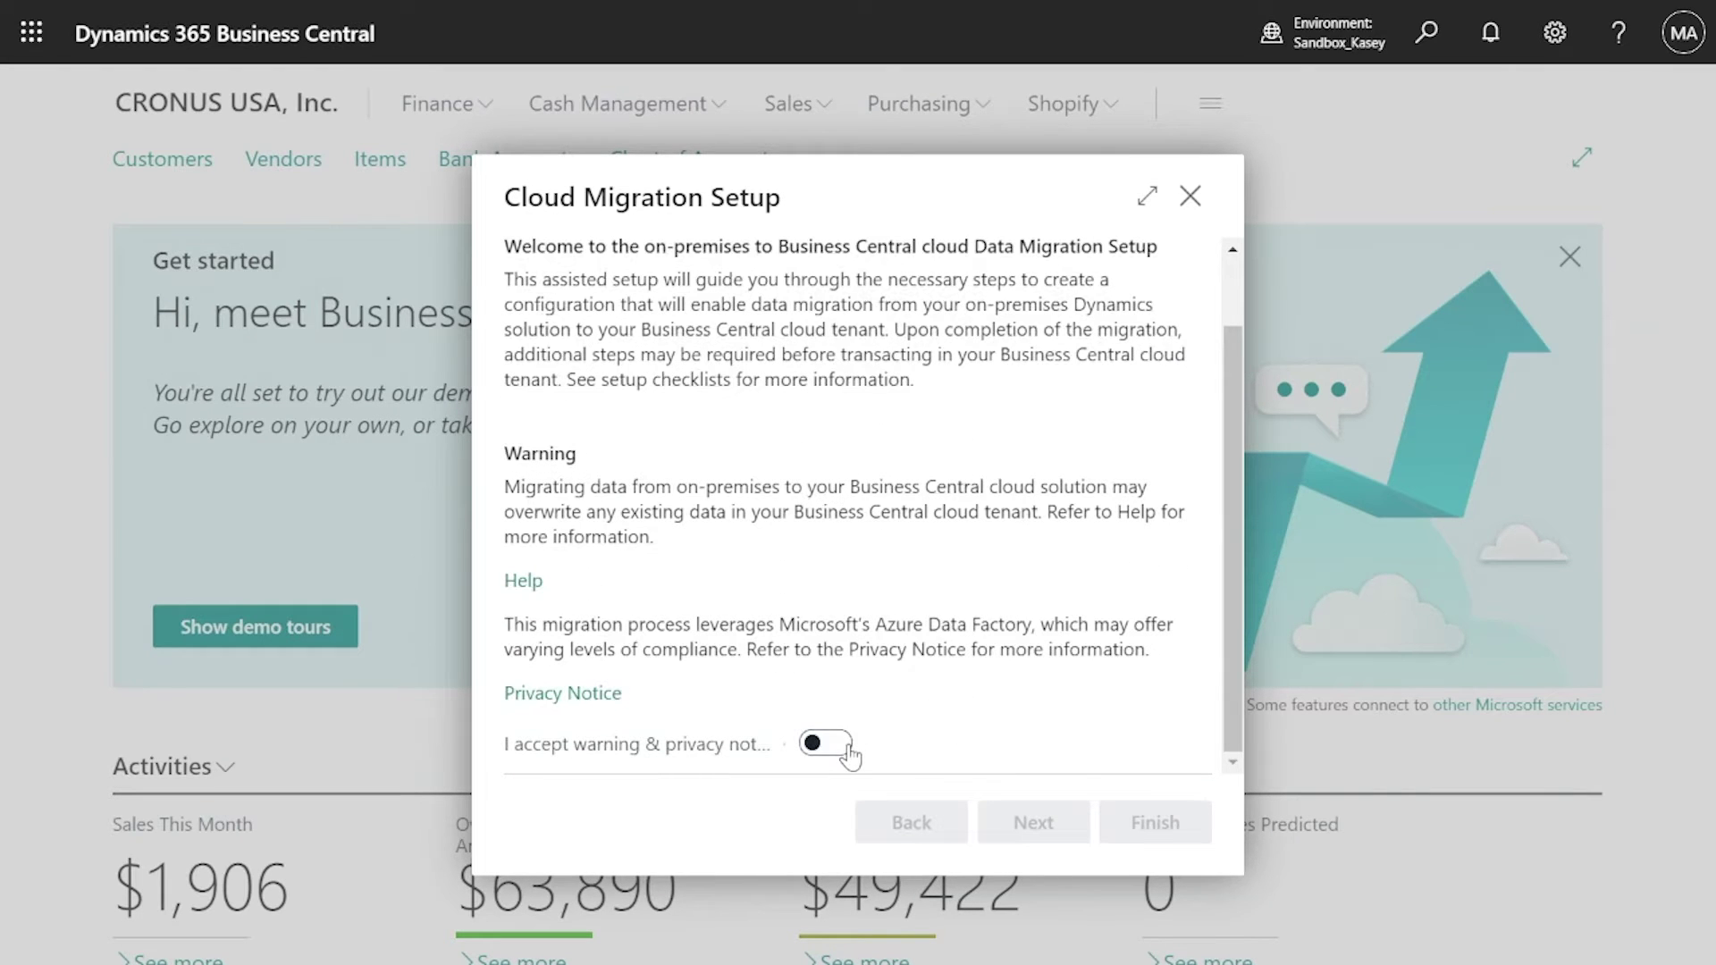
left_click(817, 744)
left_click(1033, 826)
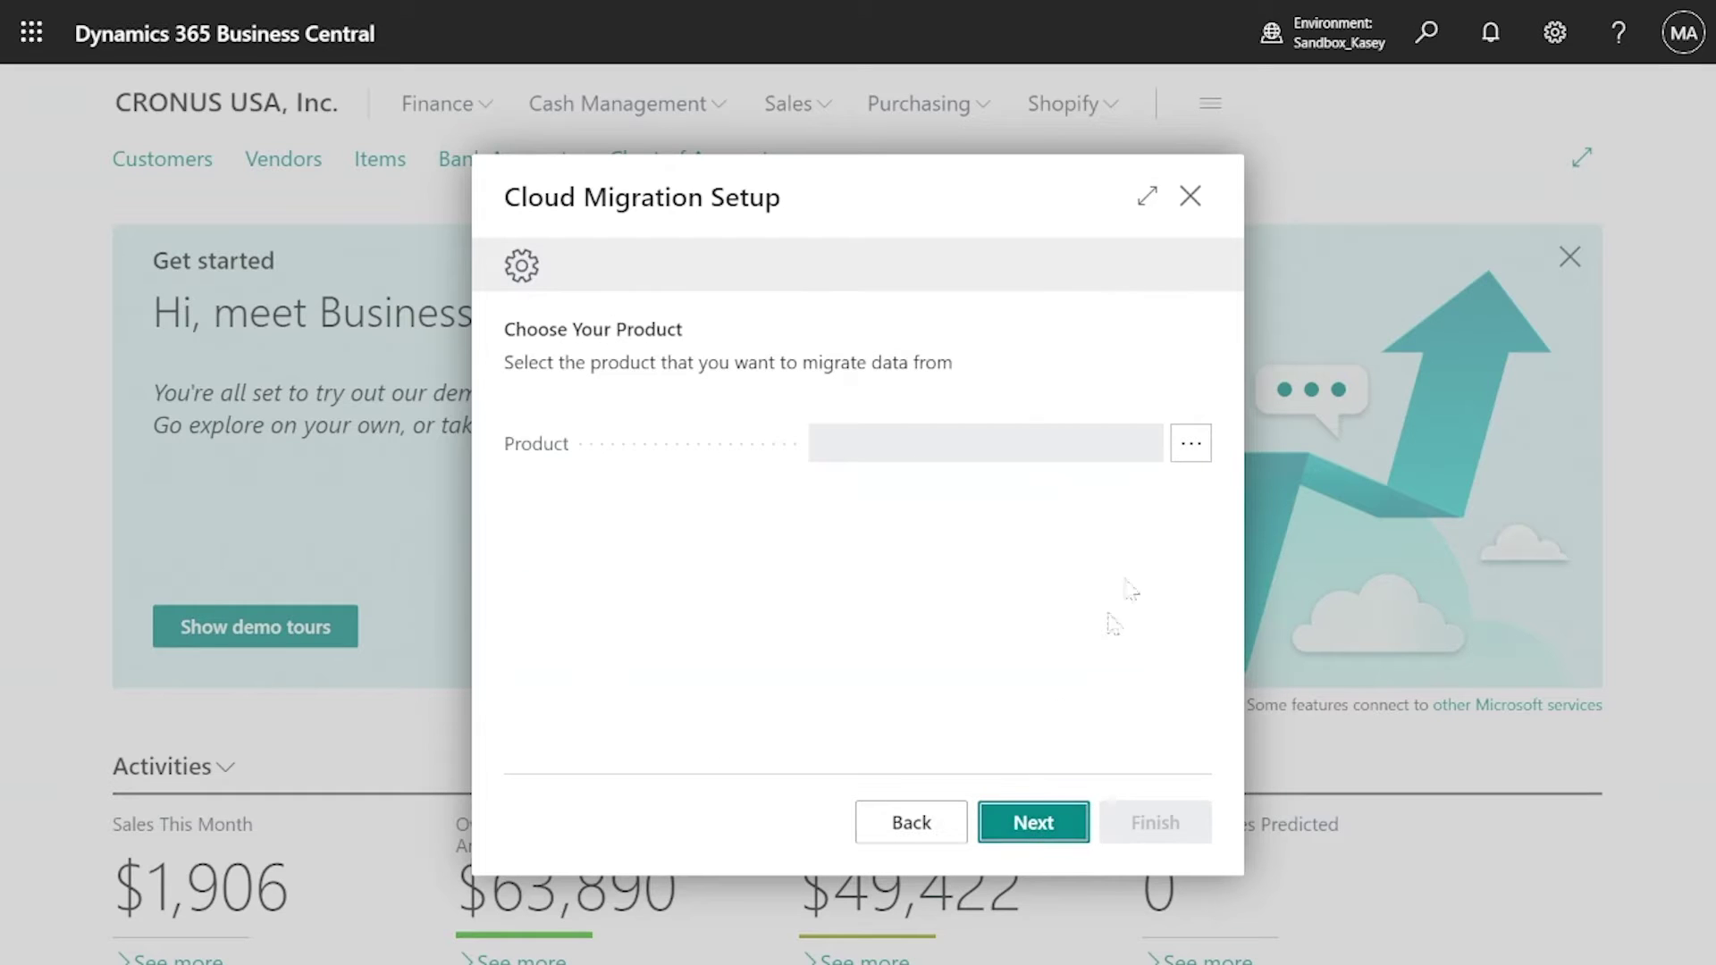
Step: Choose Dynamics GP as the source product and advance to the SQL connection step
left_click(1192, 443)
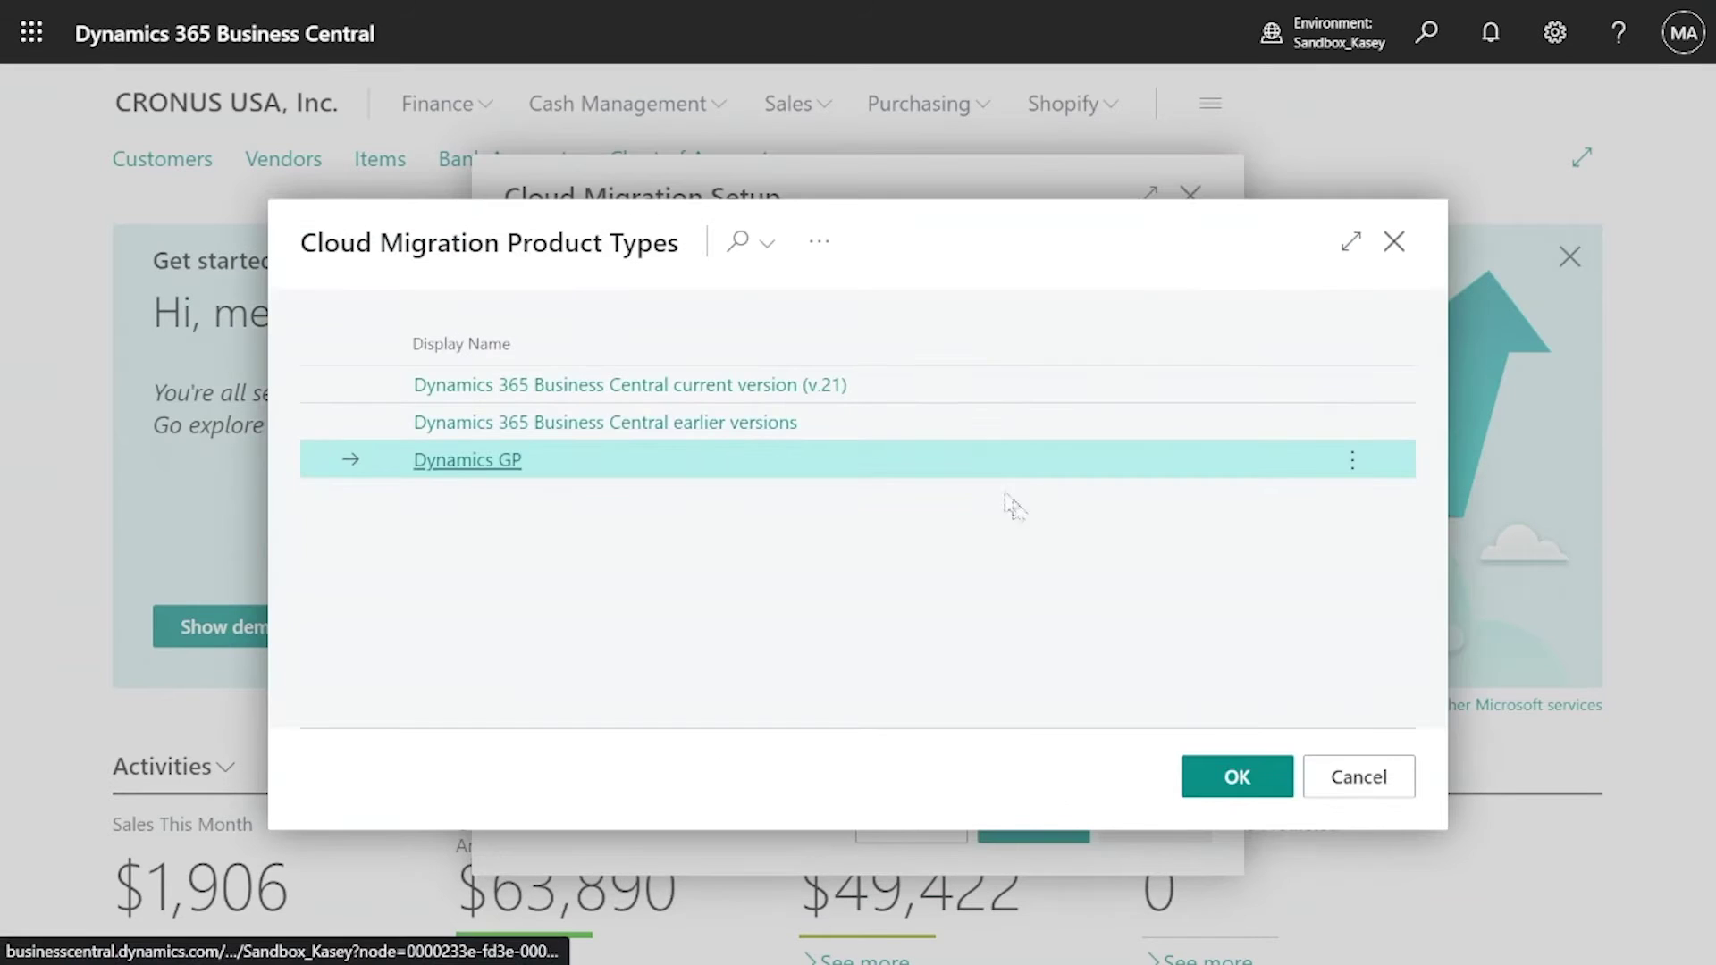
left_click(1236, 777)
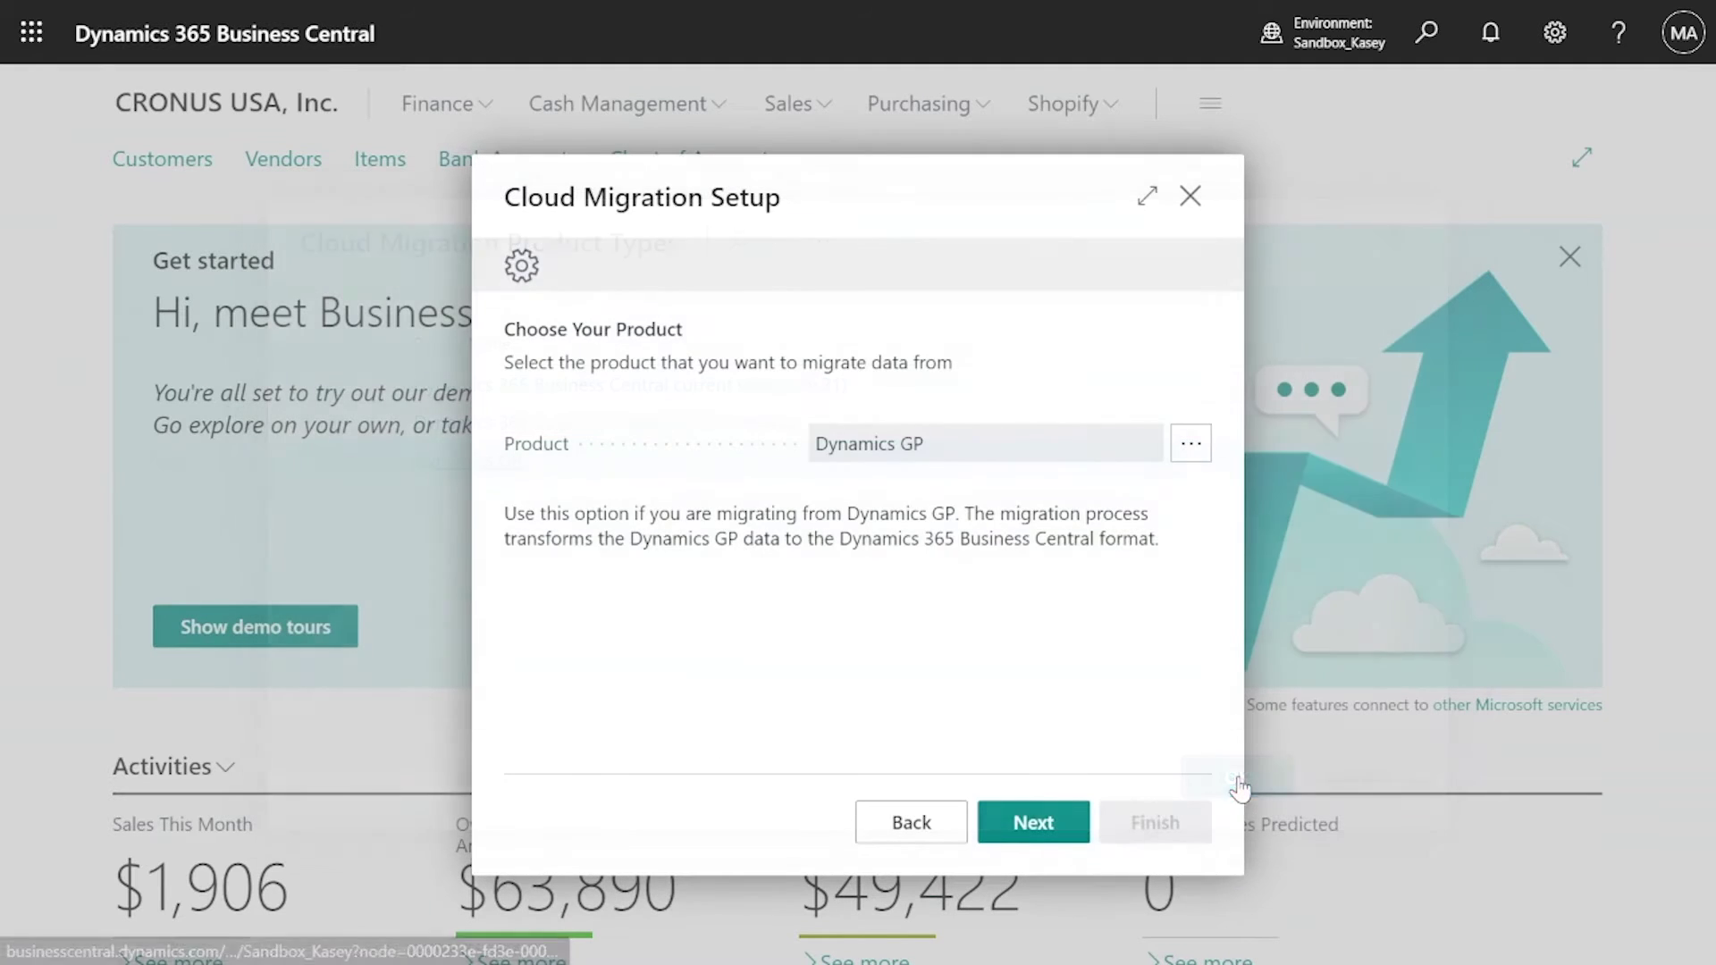
left_click(1023, 827)
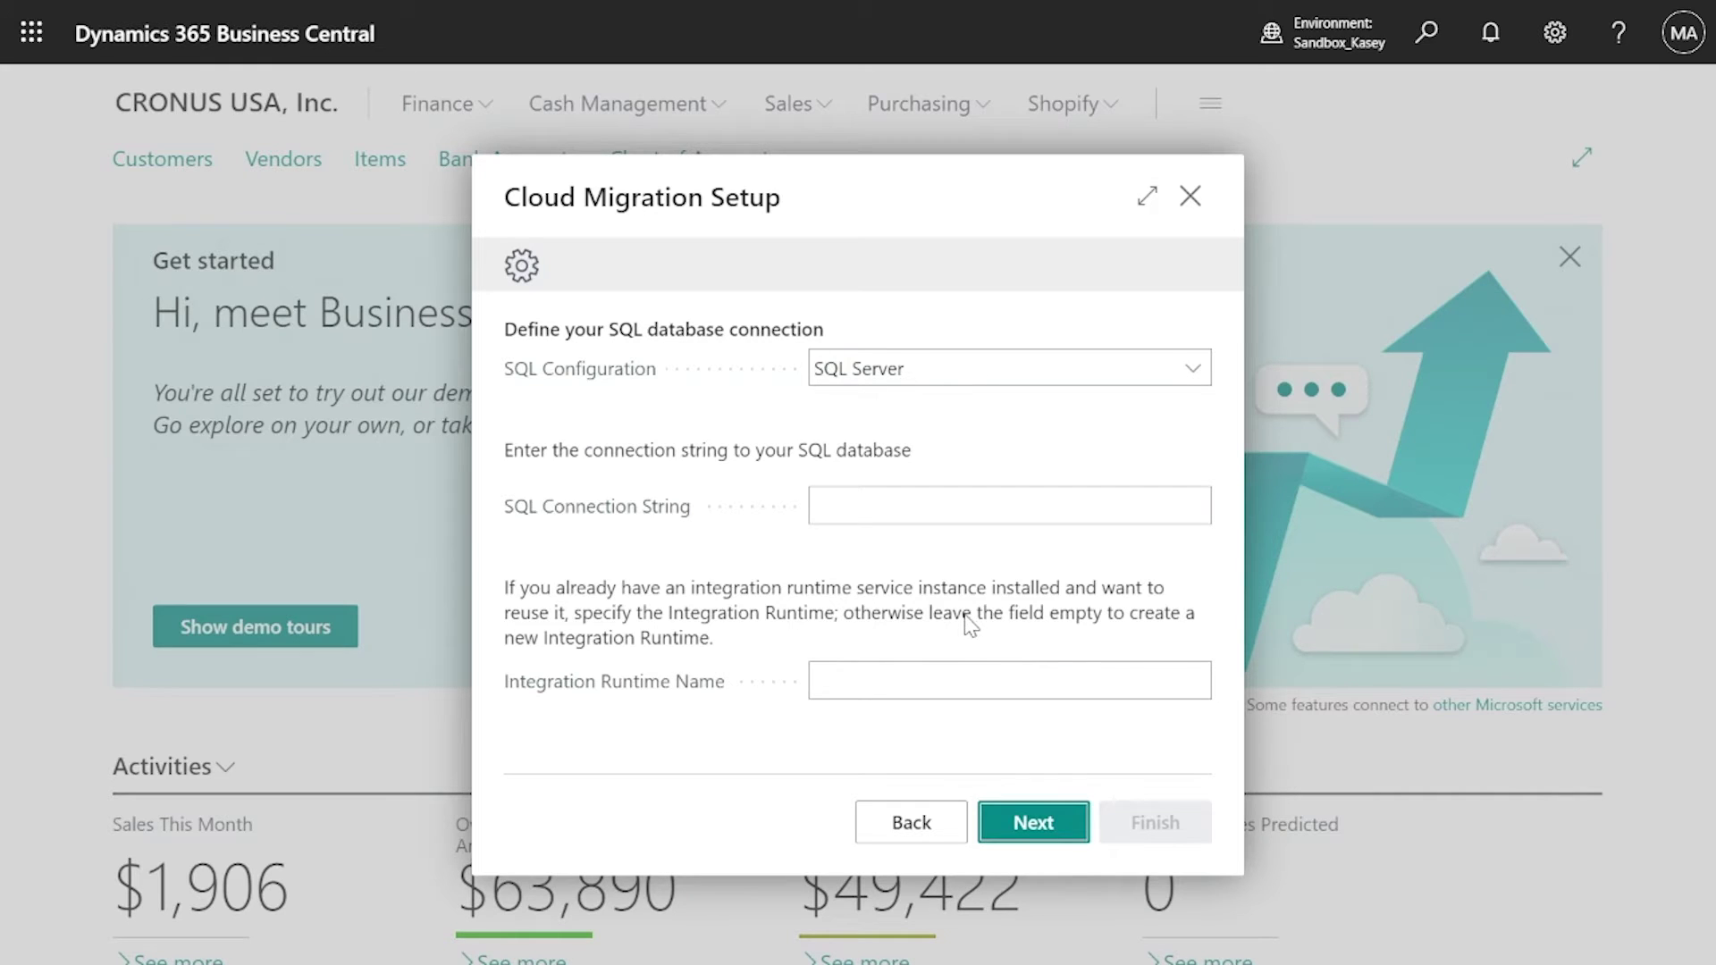
left_click(1073, 681)
Step: Close the wizard and open Configure GP Migration from Cloud Migration Management
left_click(1189, 202)
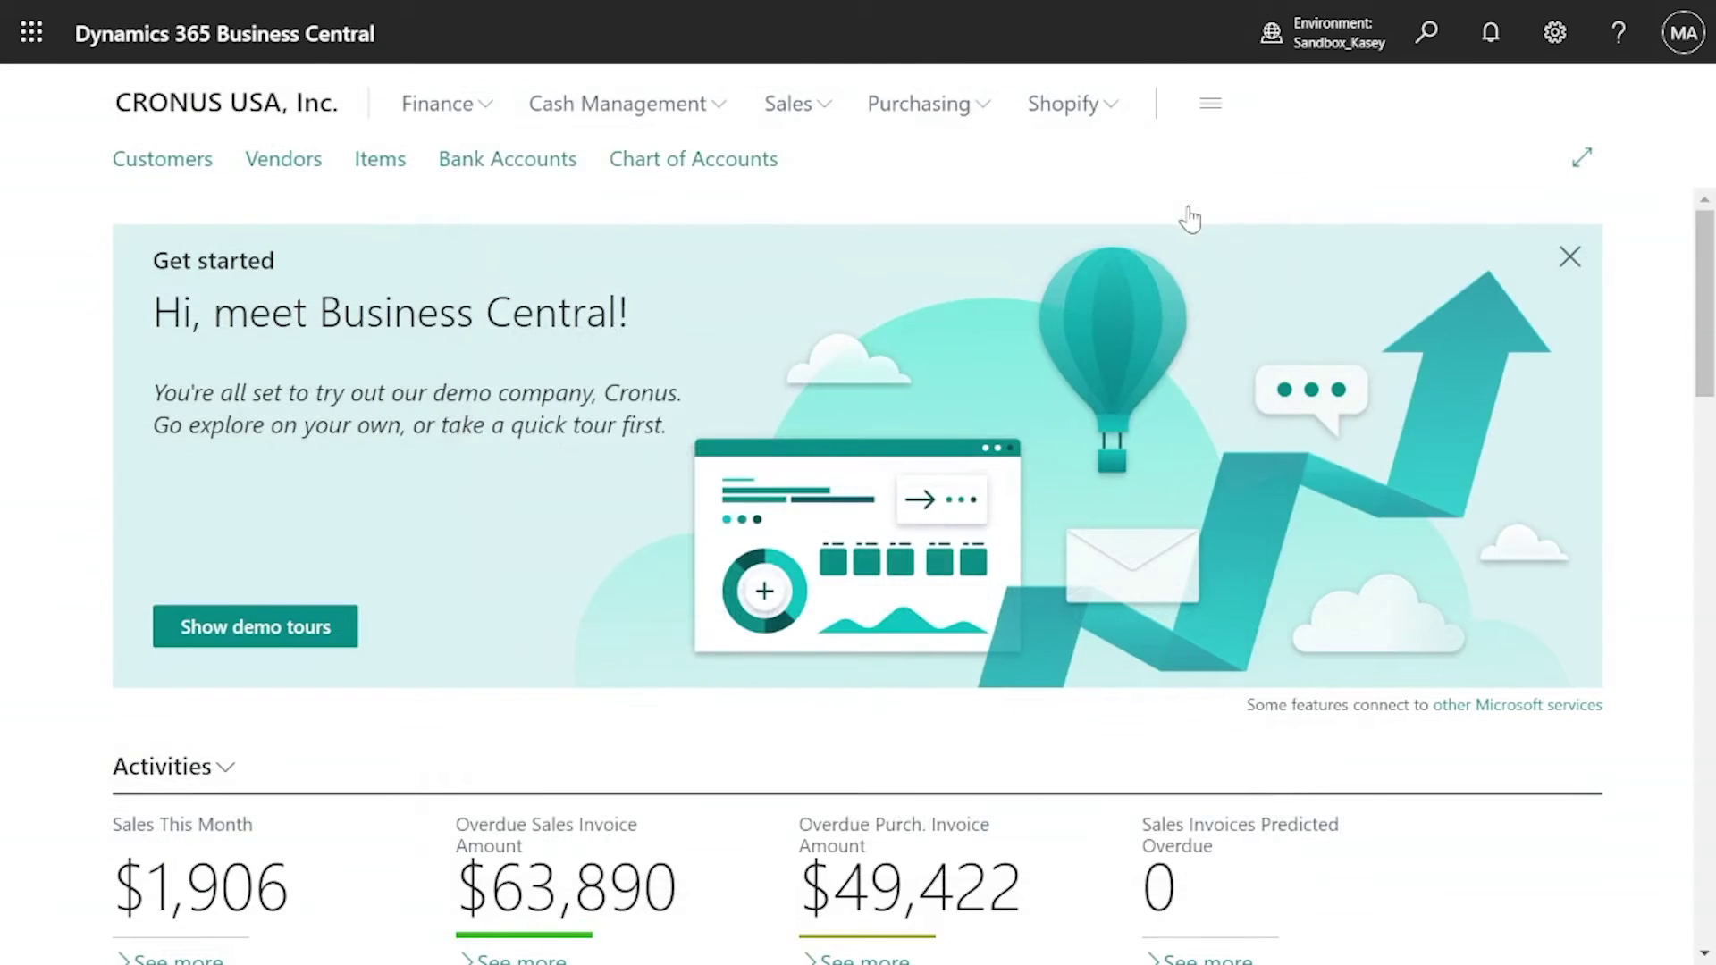
left_click(1428, 33)
type("MI")
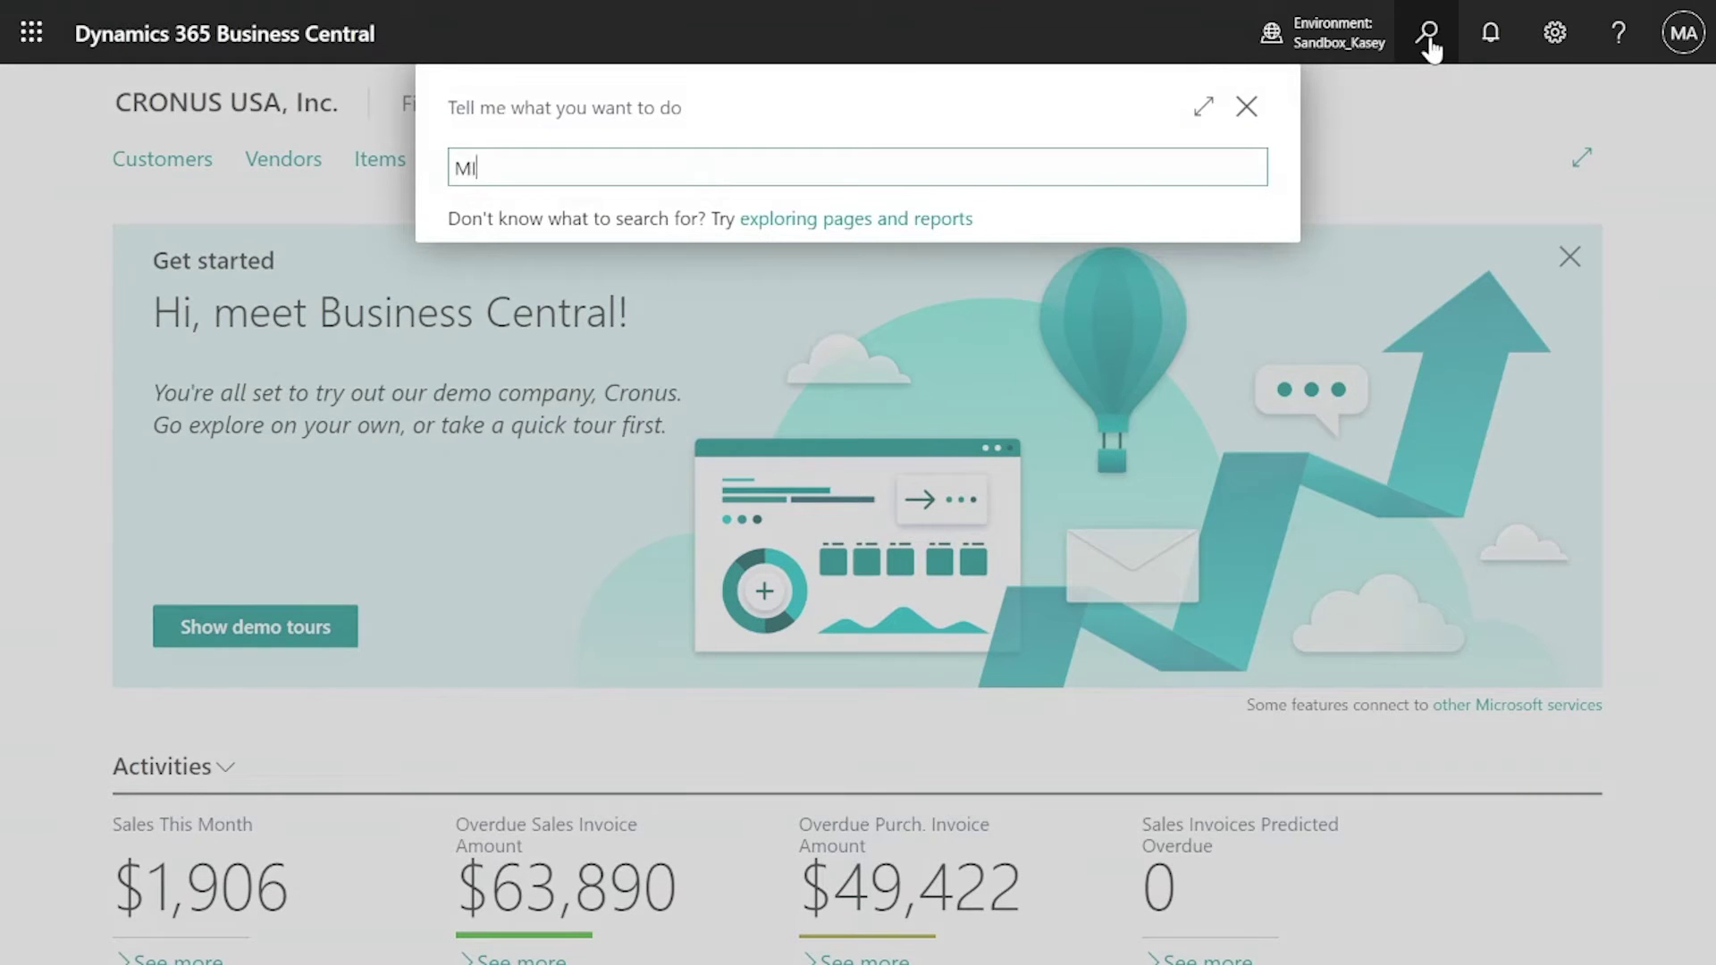
type("gration man")
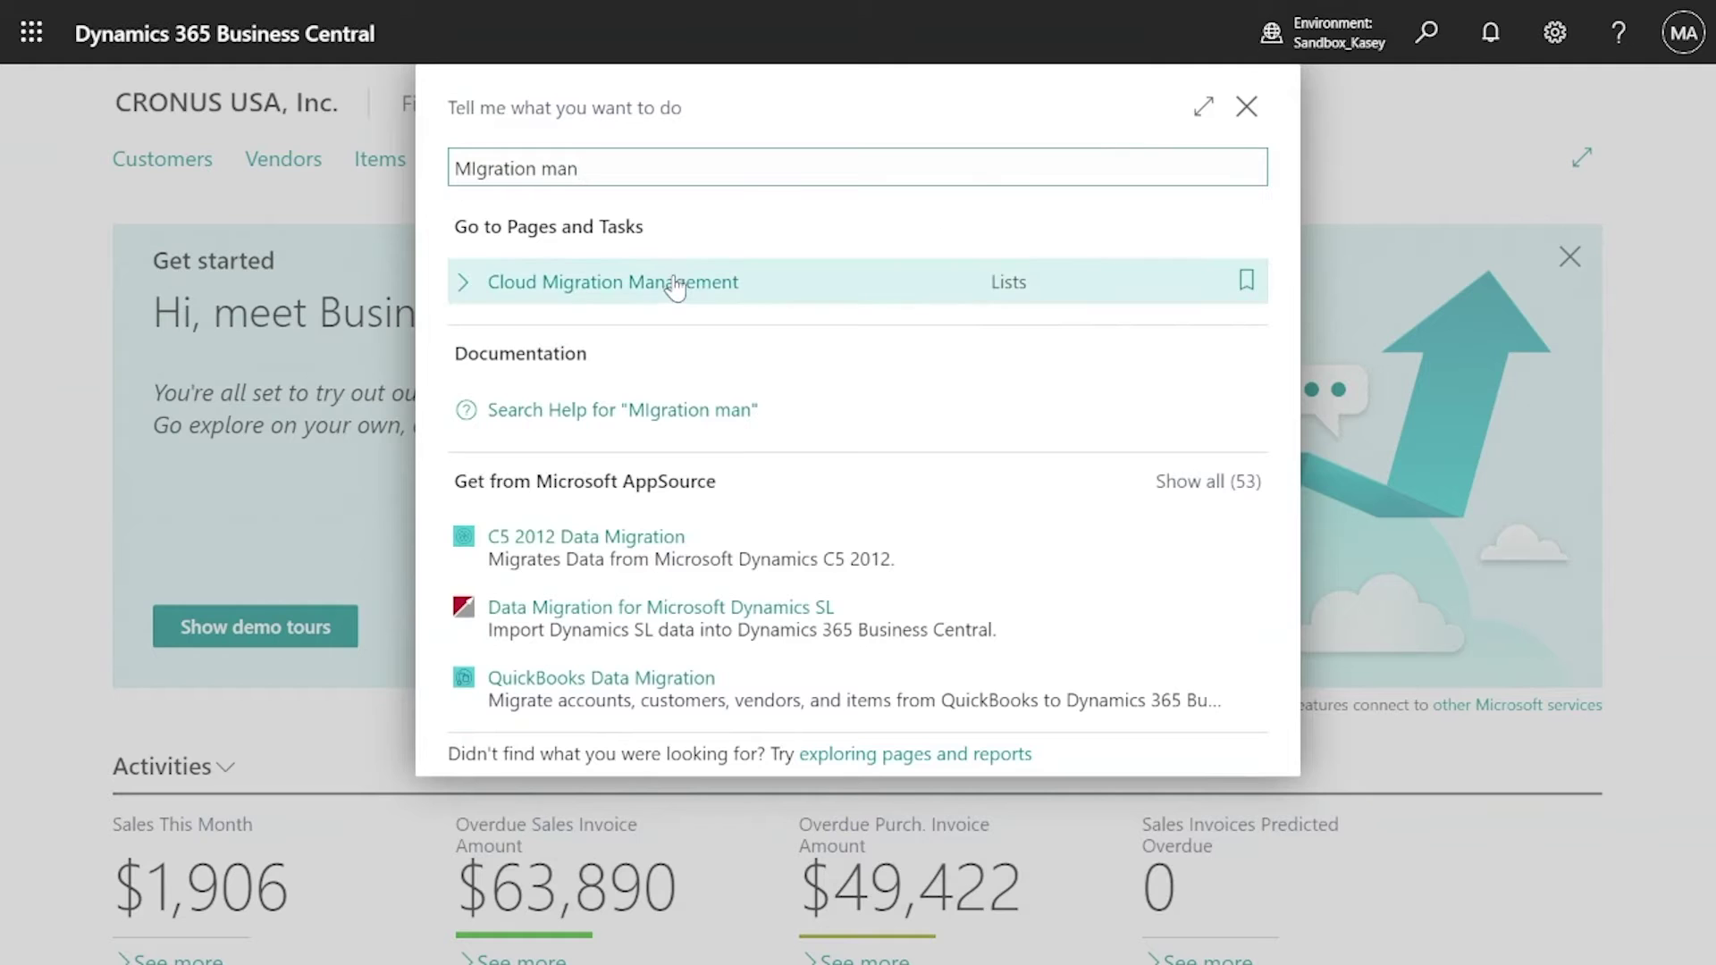
left_click(676, 284)
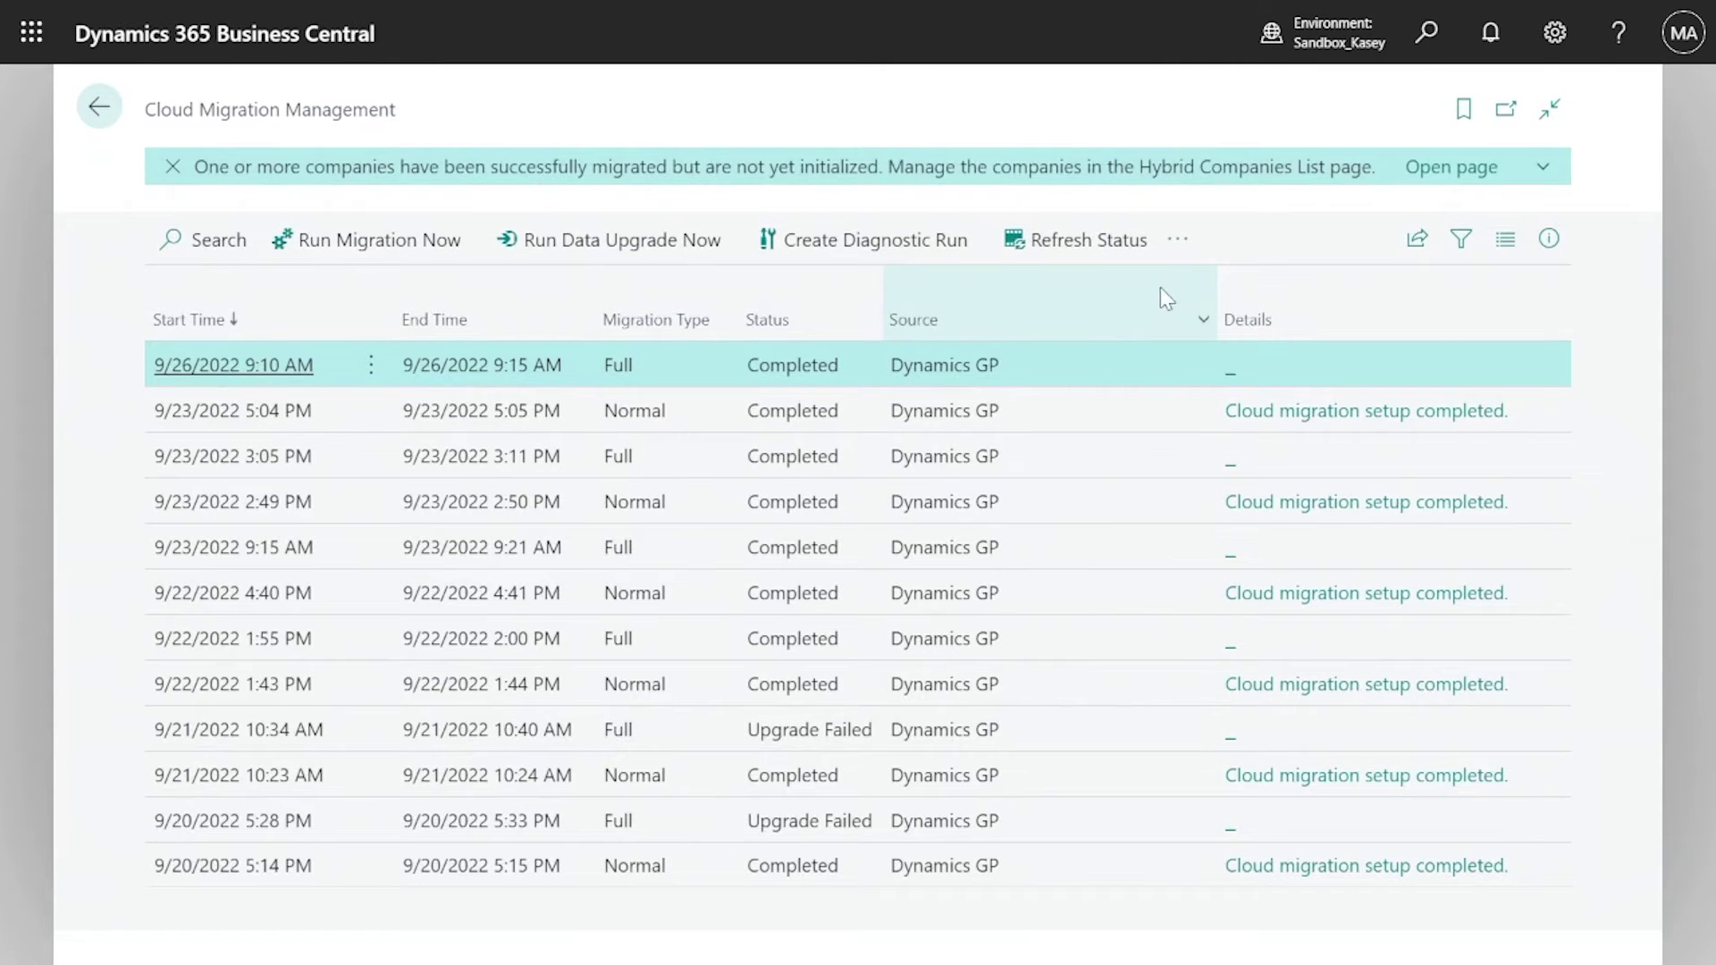
left_click(1177, 241)
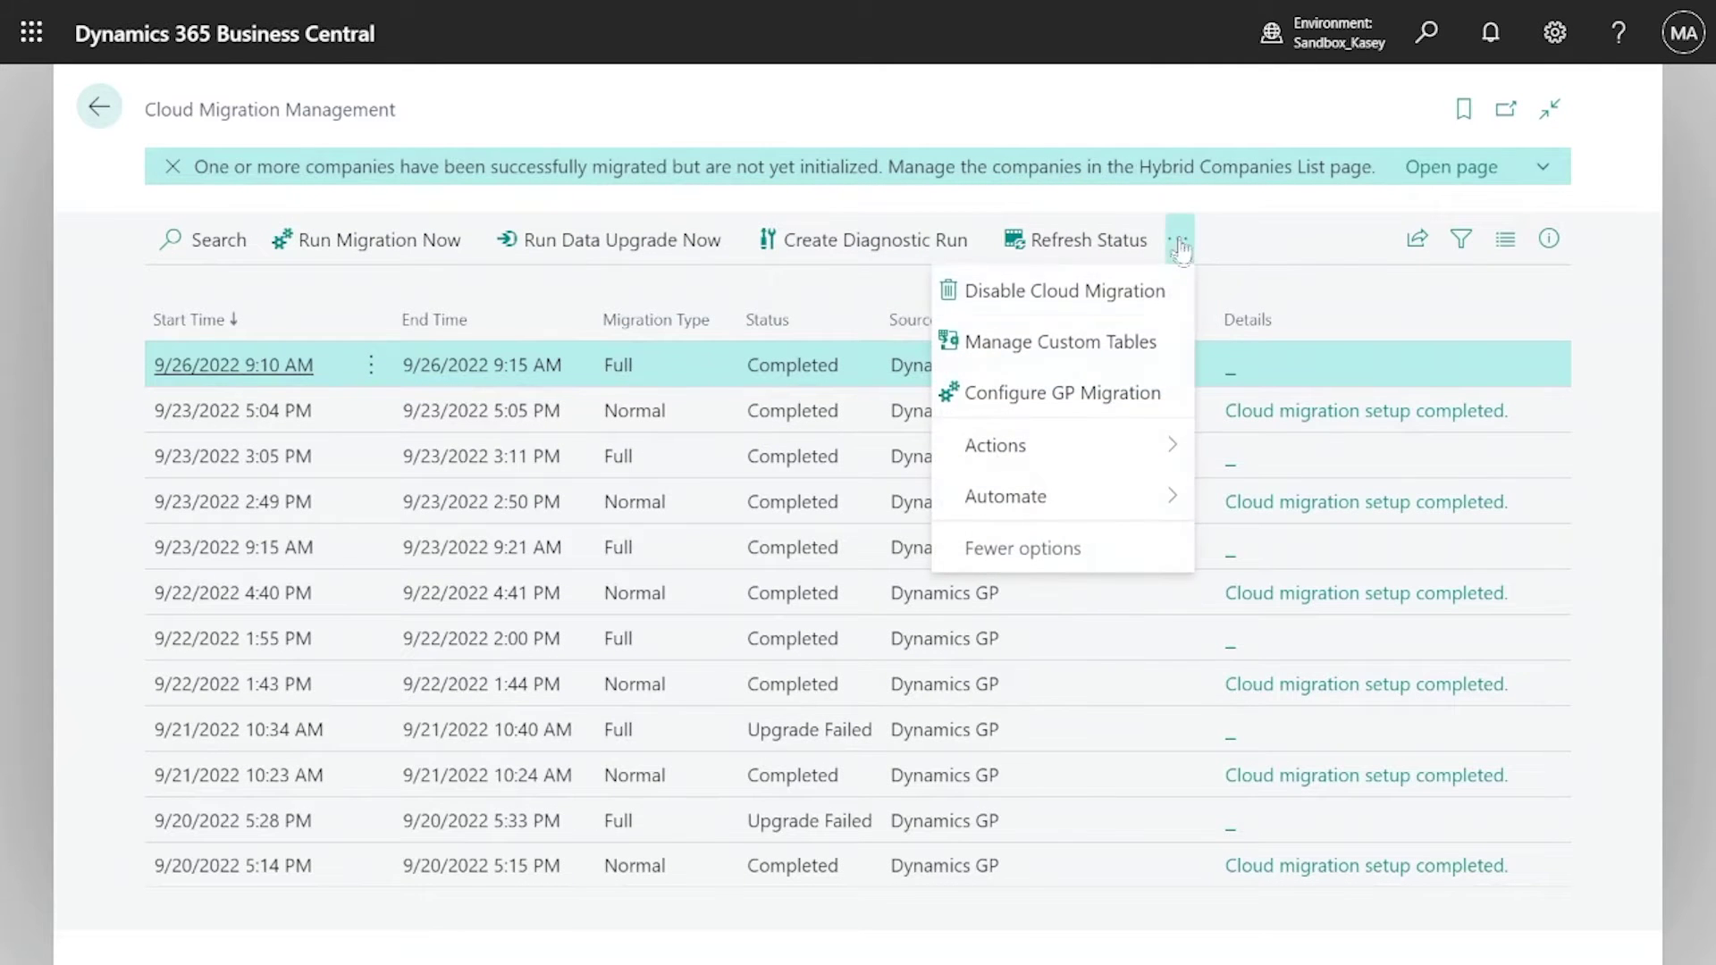
left_click(1117, 393)
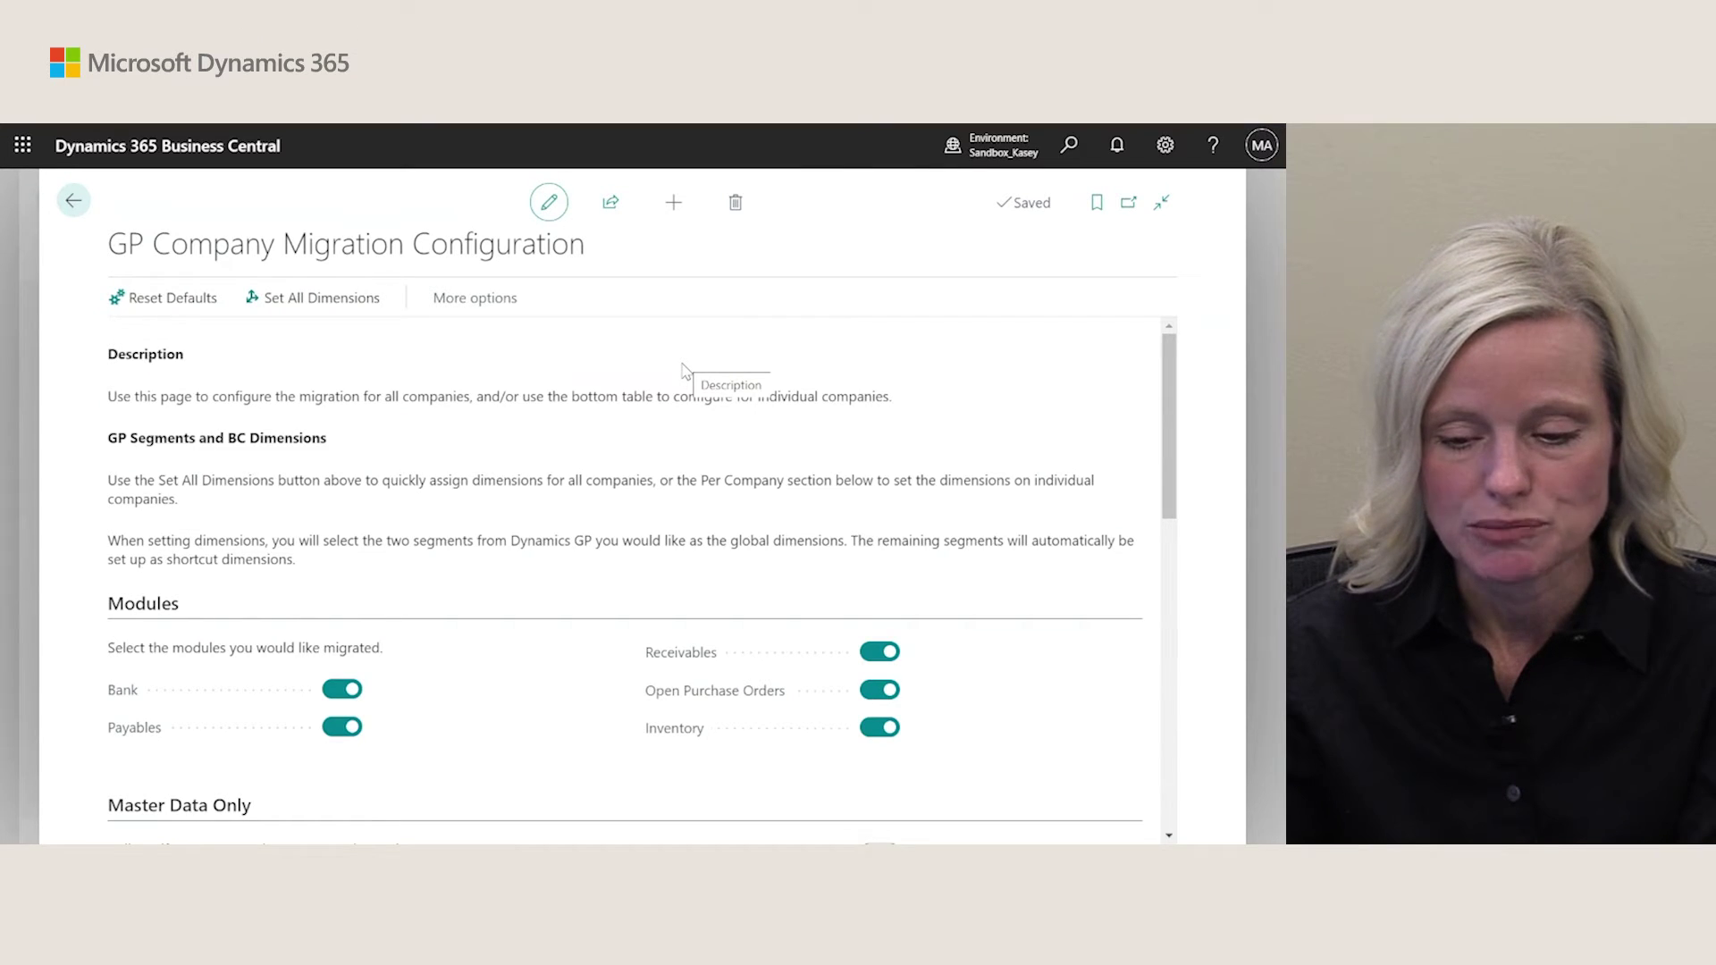
Step: Switch off the Receivables module and set Bank to migrate master data only
scroll(684, 365, "down", 2)
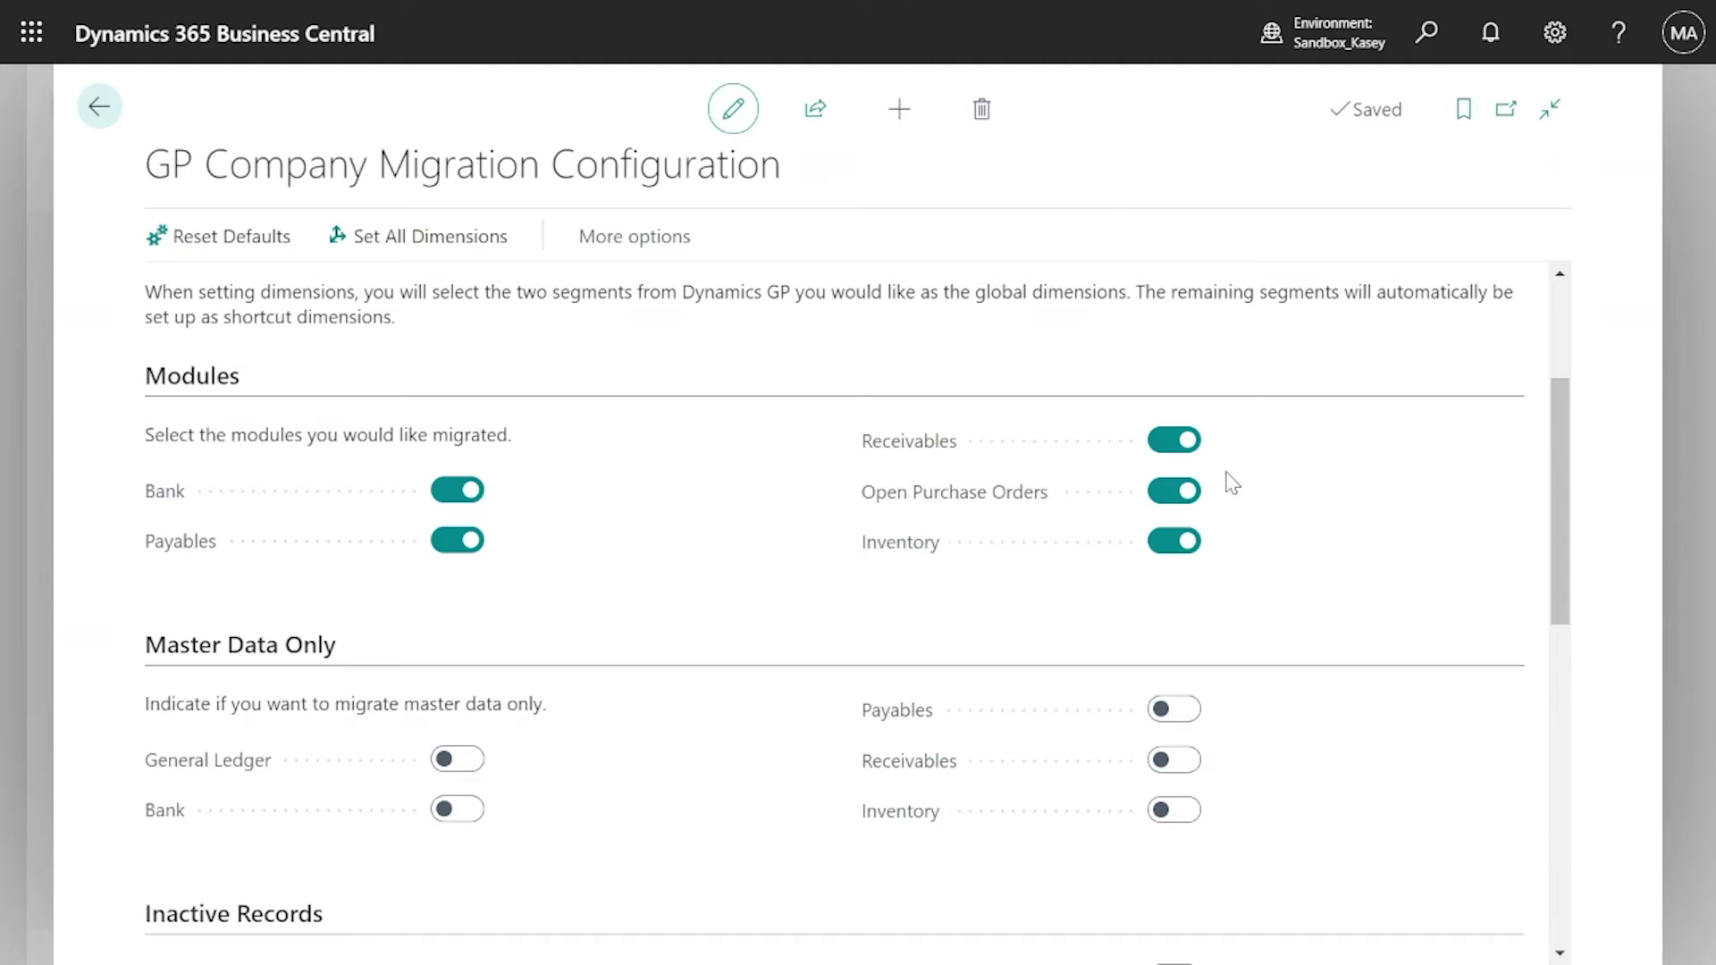
left_click(1179, 439)
scroll(1326, 520, "down", 3)
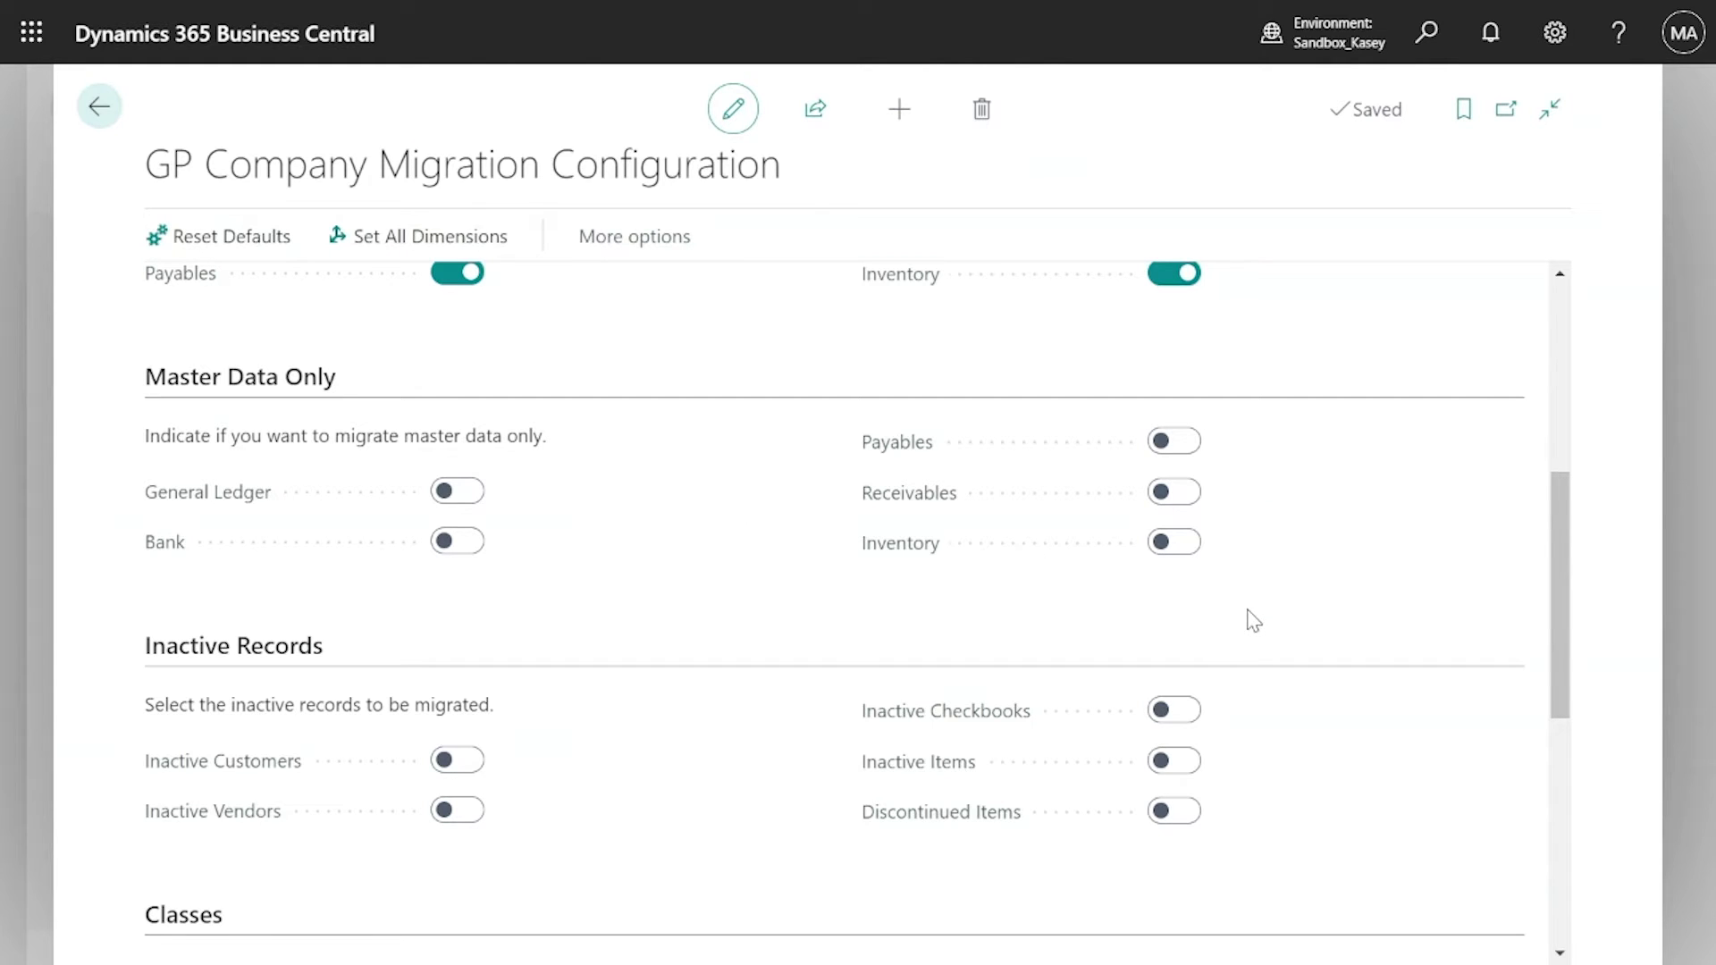
left_click(455, 563)
scroll(663, 578, "down", 3)
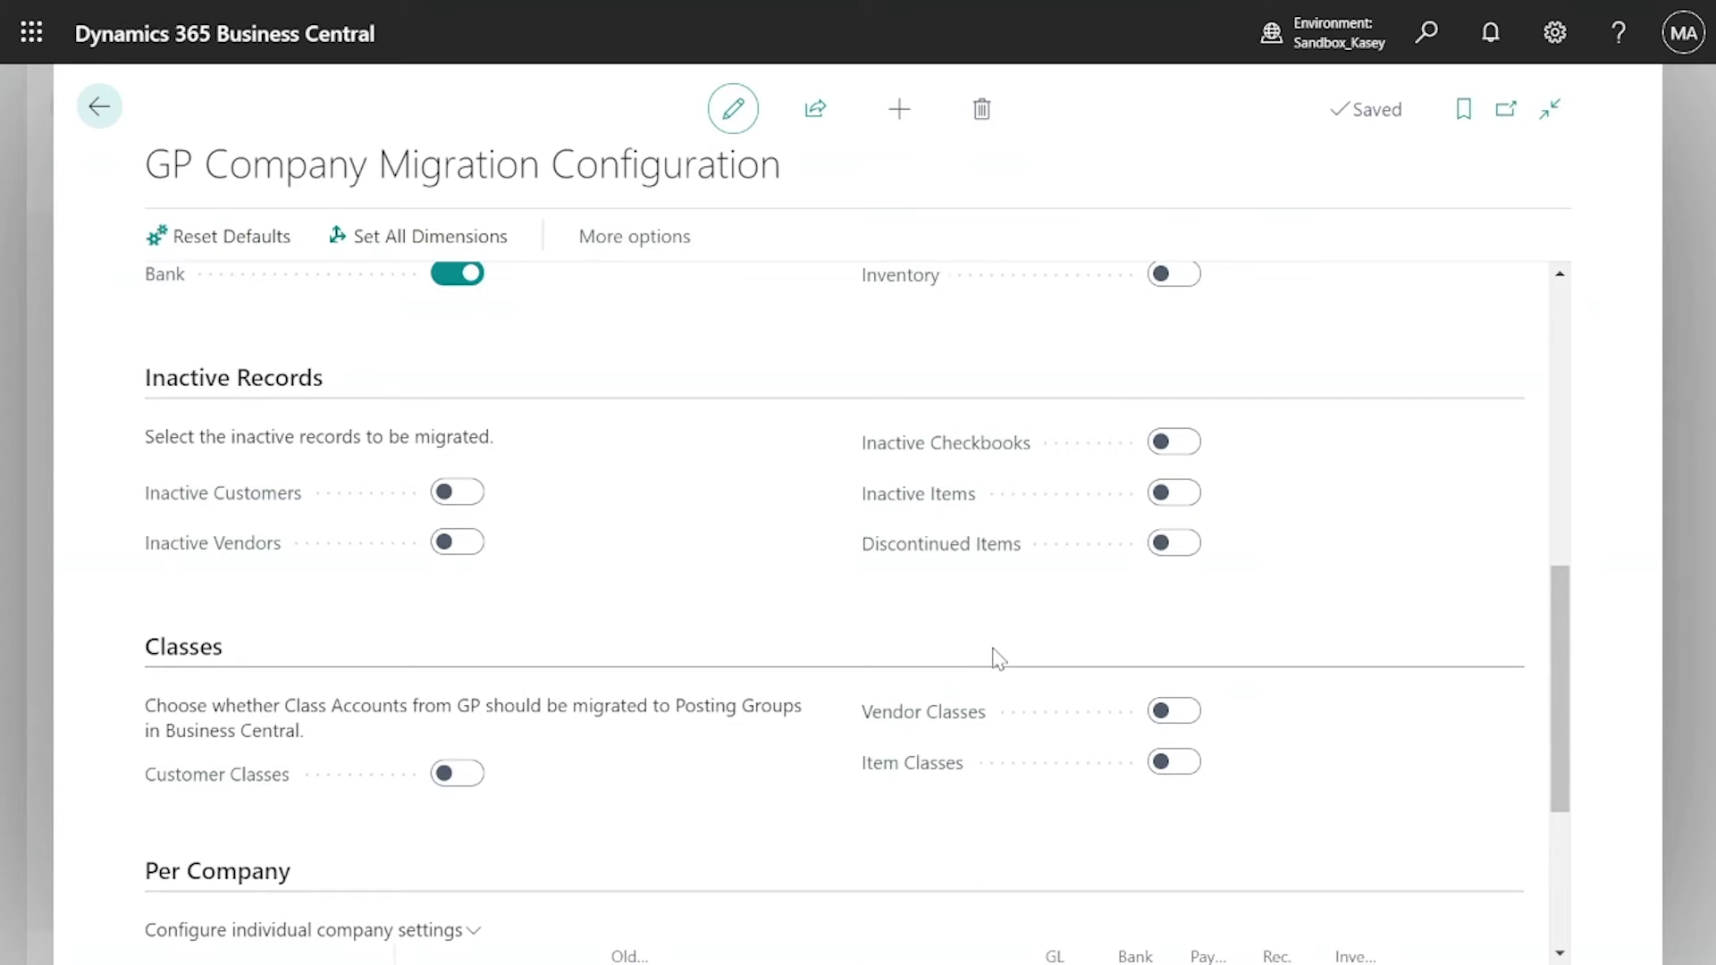
Step: Include inactive and discontinued items and migrate vendor classes as posting groups
left_click(1185, 501)
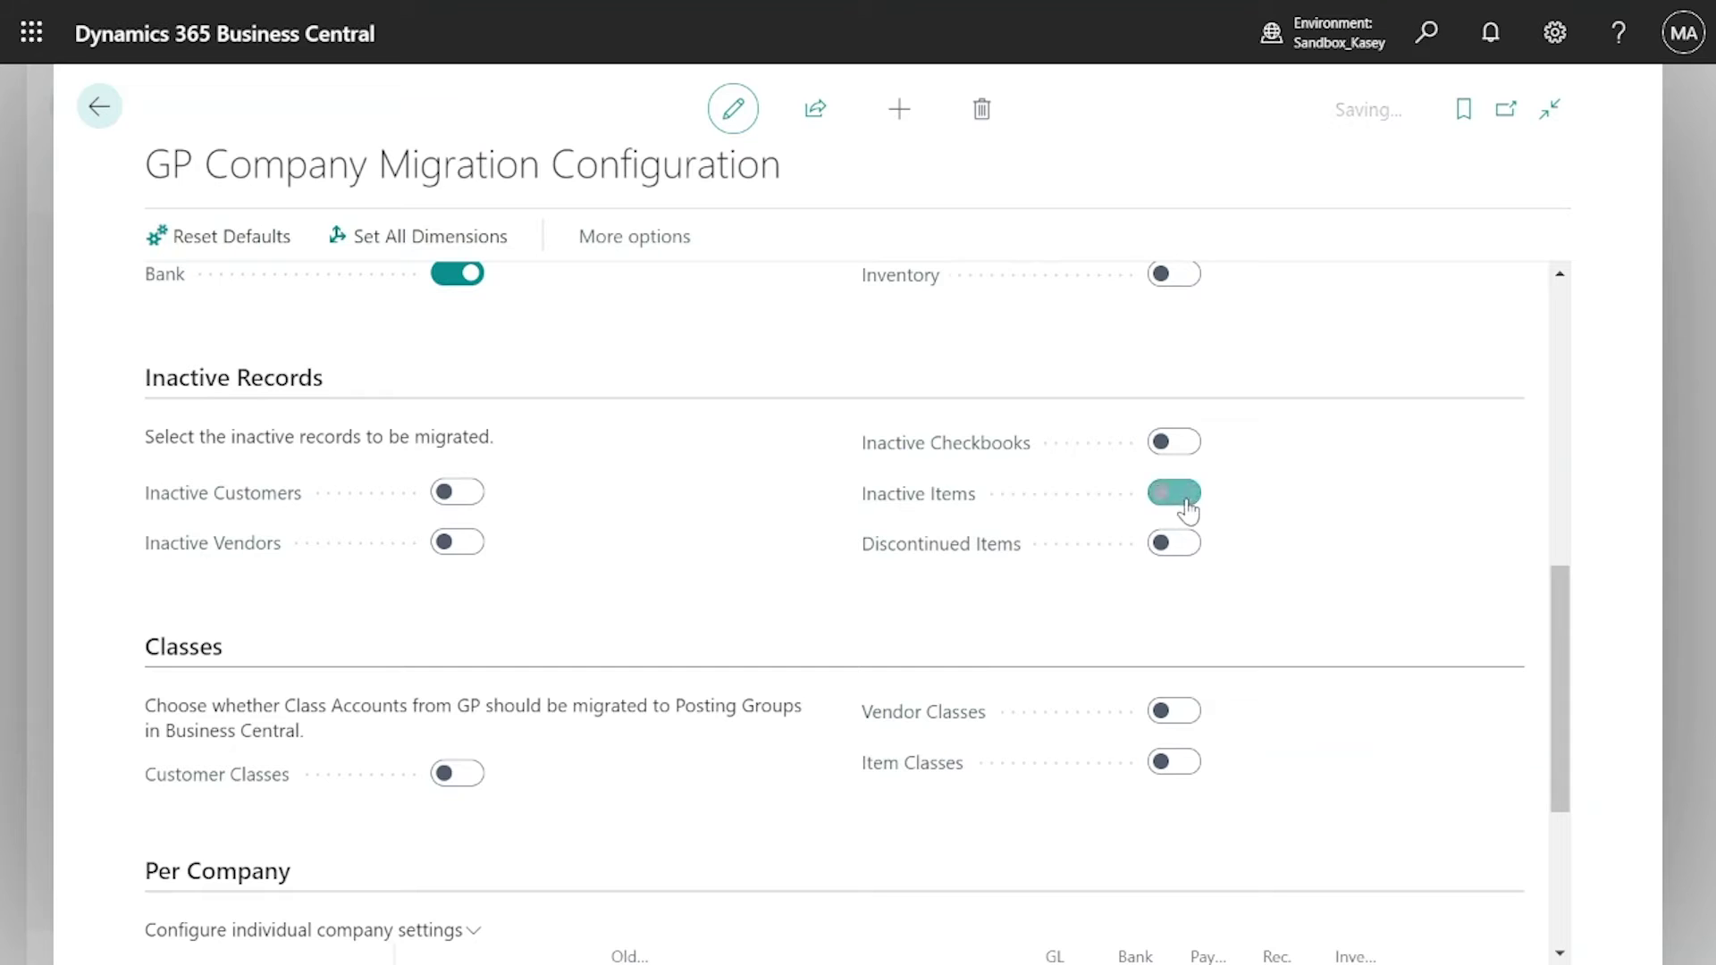
left_click(1179, 562)
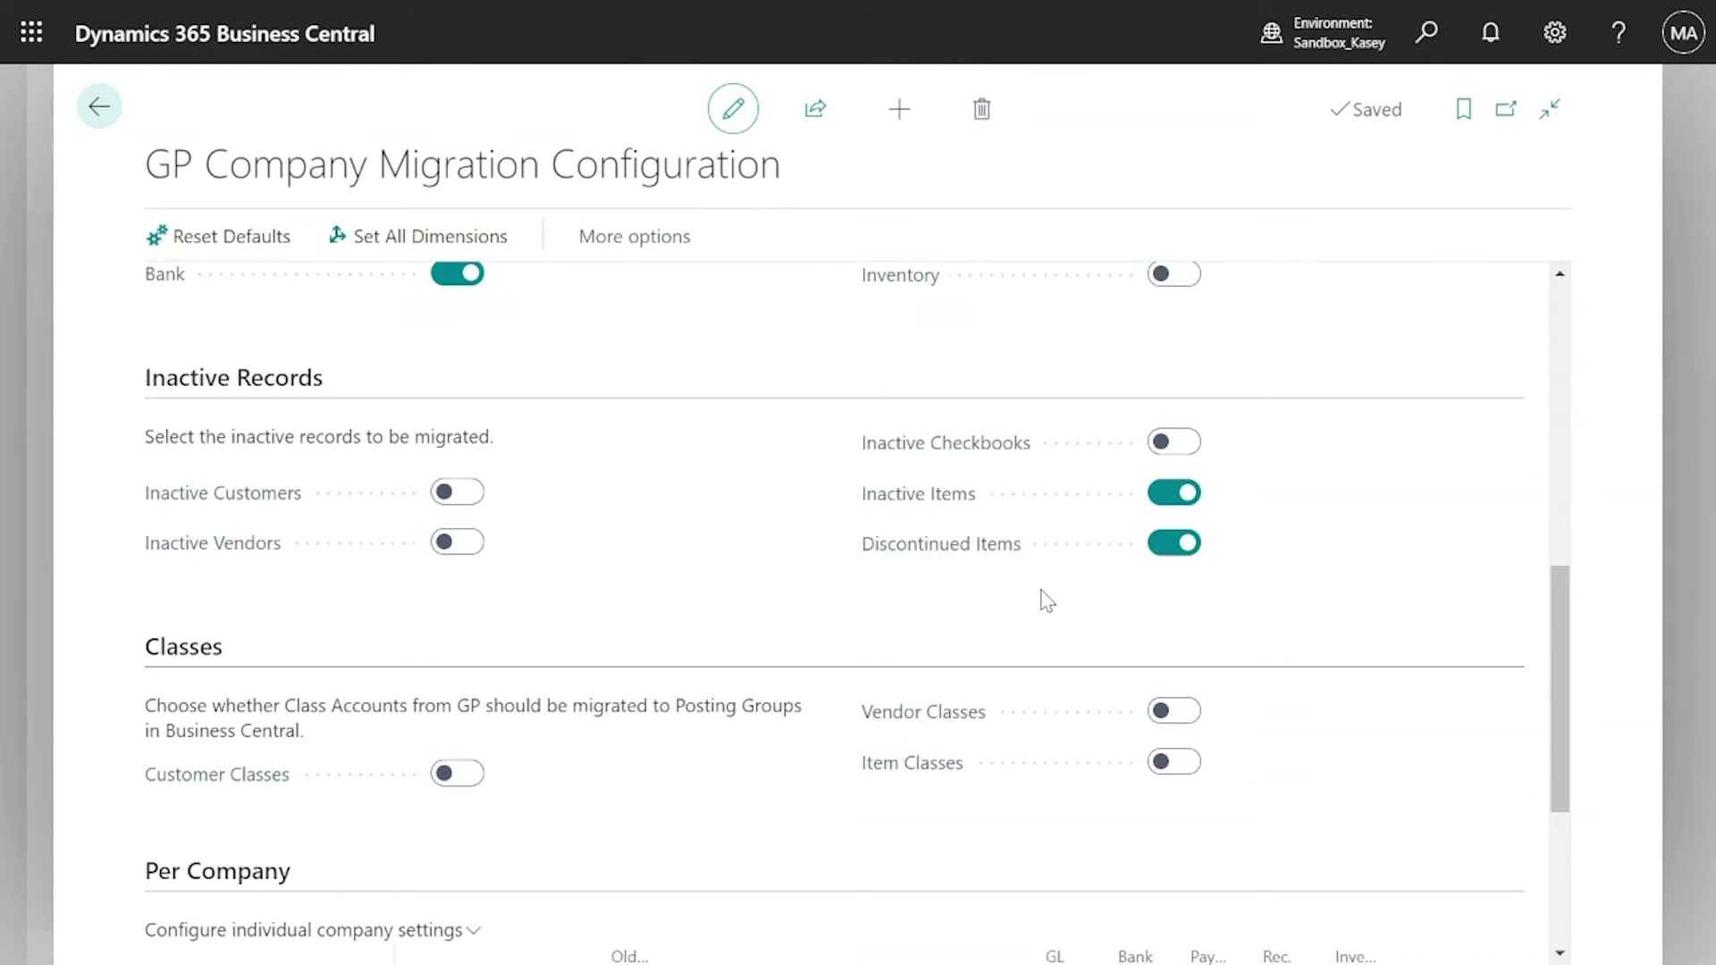
scroll(1046, 601, "down", 3)
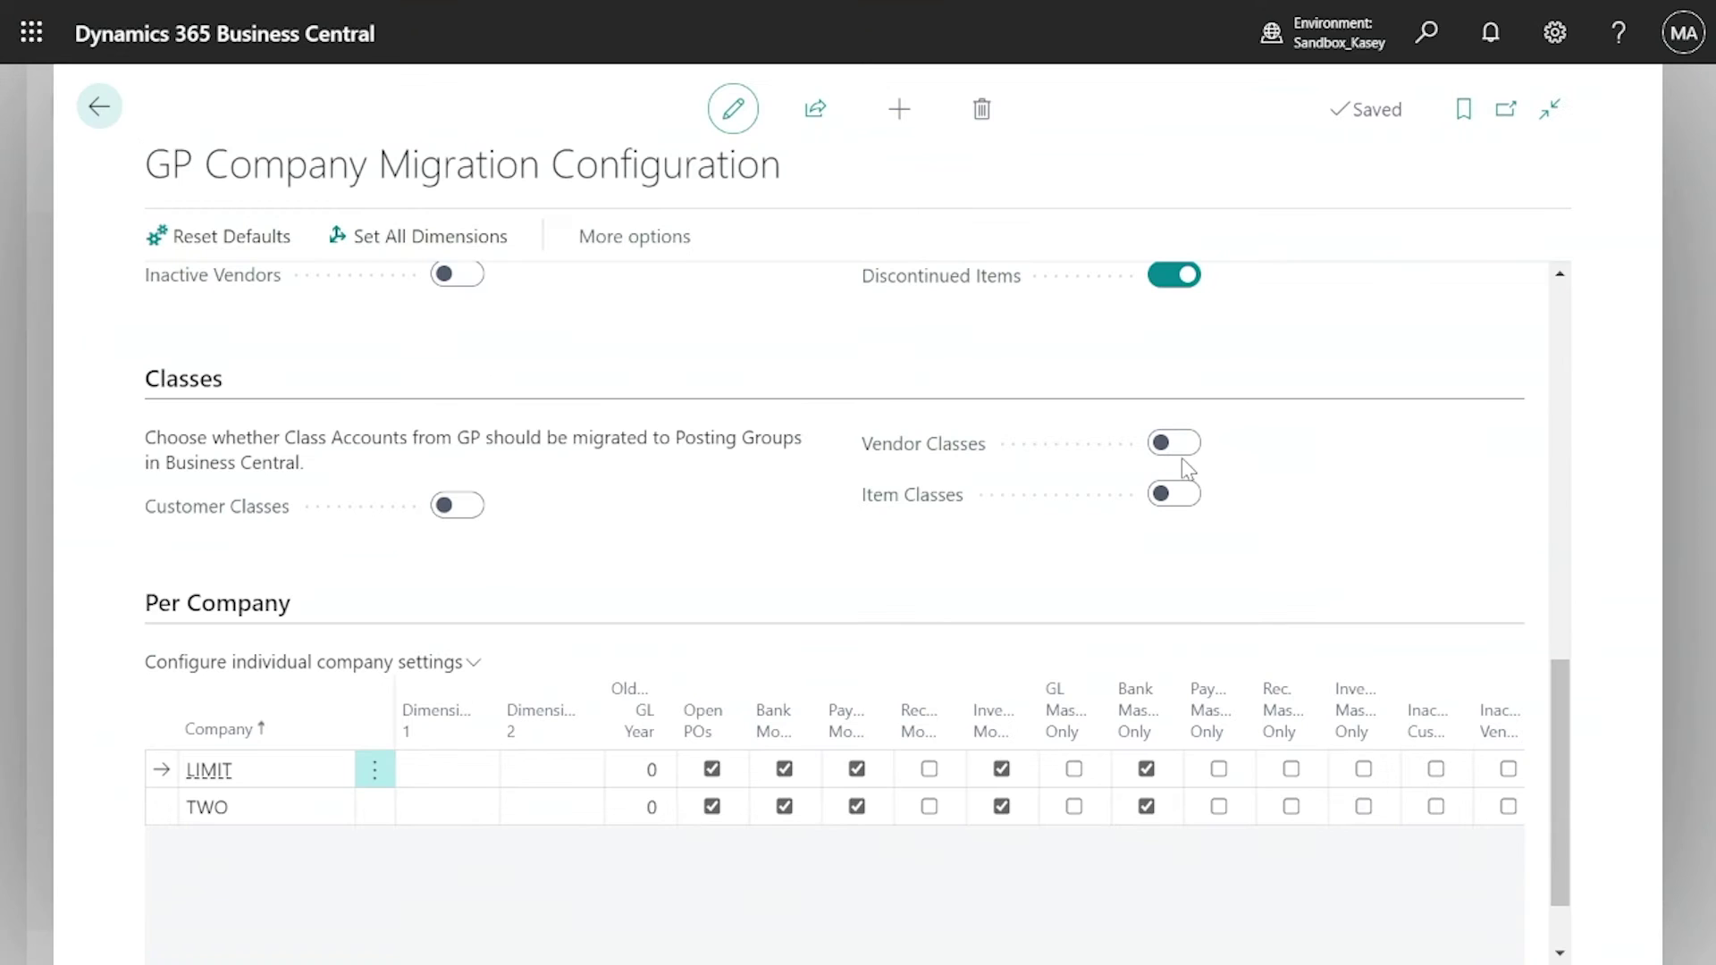
left_click(1168, 463)
Step: Clear the Payables migration checkbox for the LIMIT company
scroll(976, 483, "up", 5)
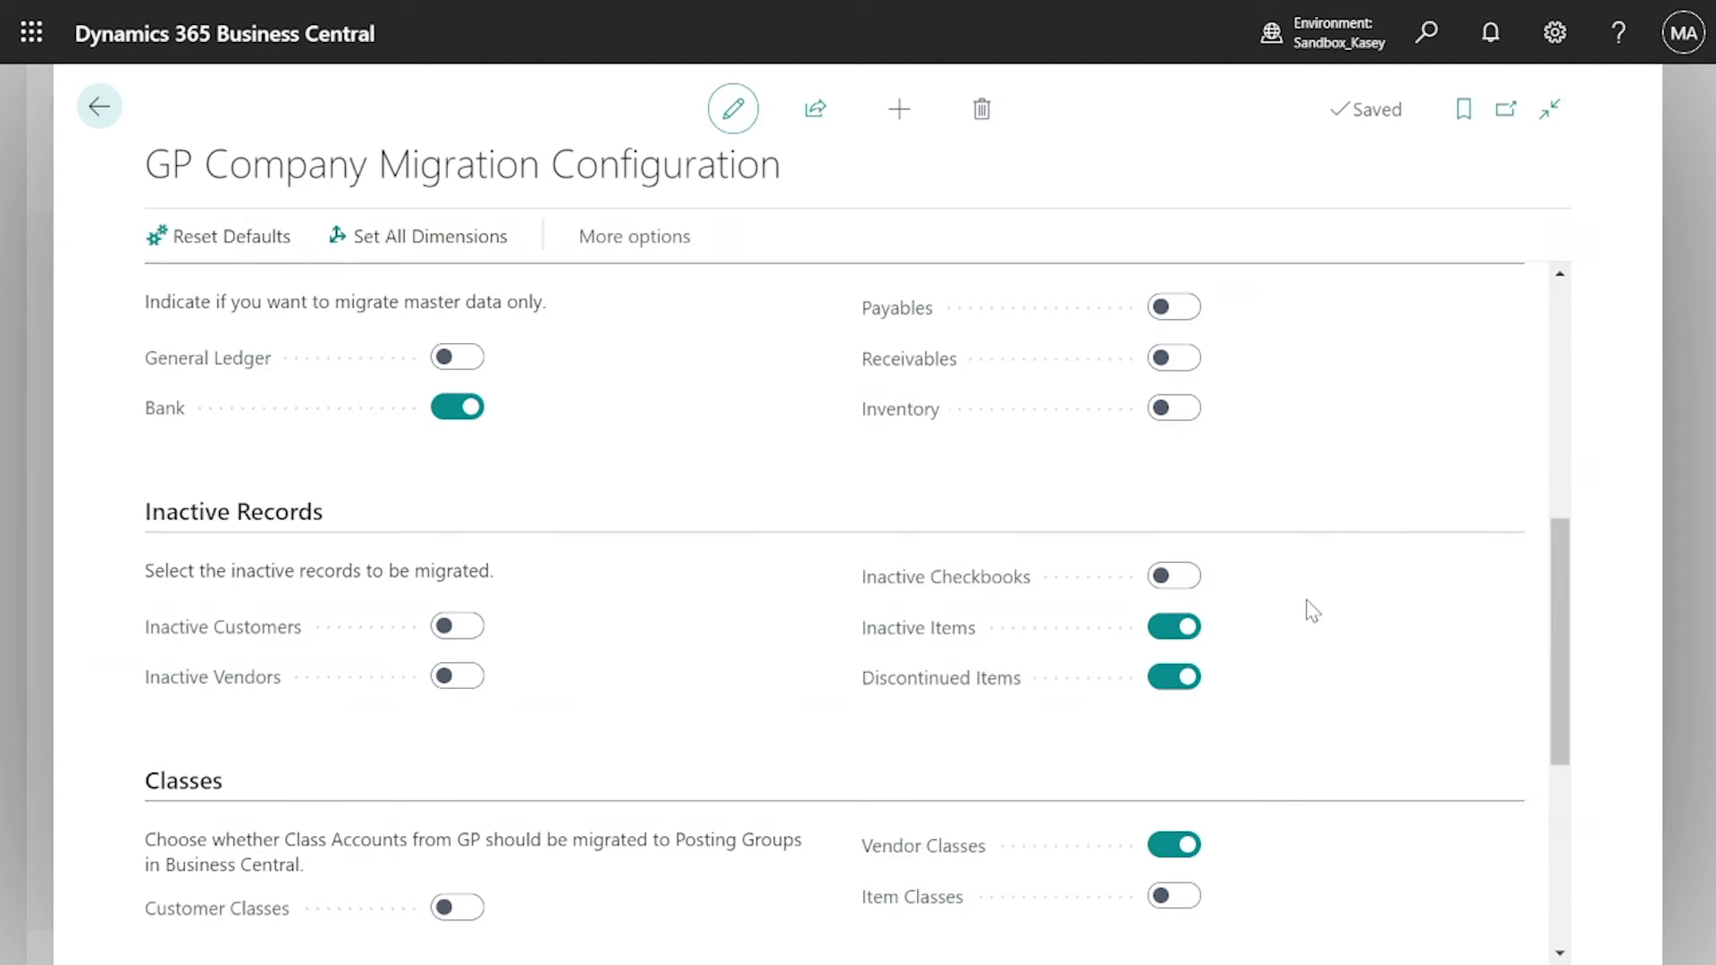
scroll(1312, 611, "down", 5)
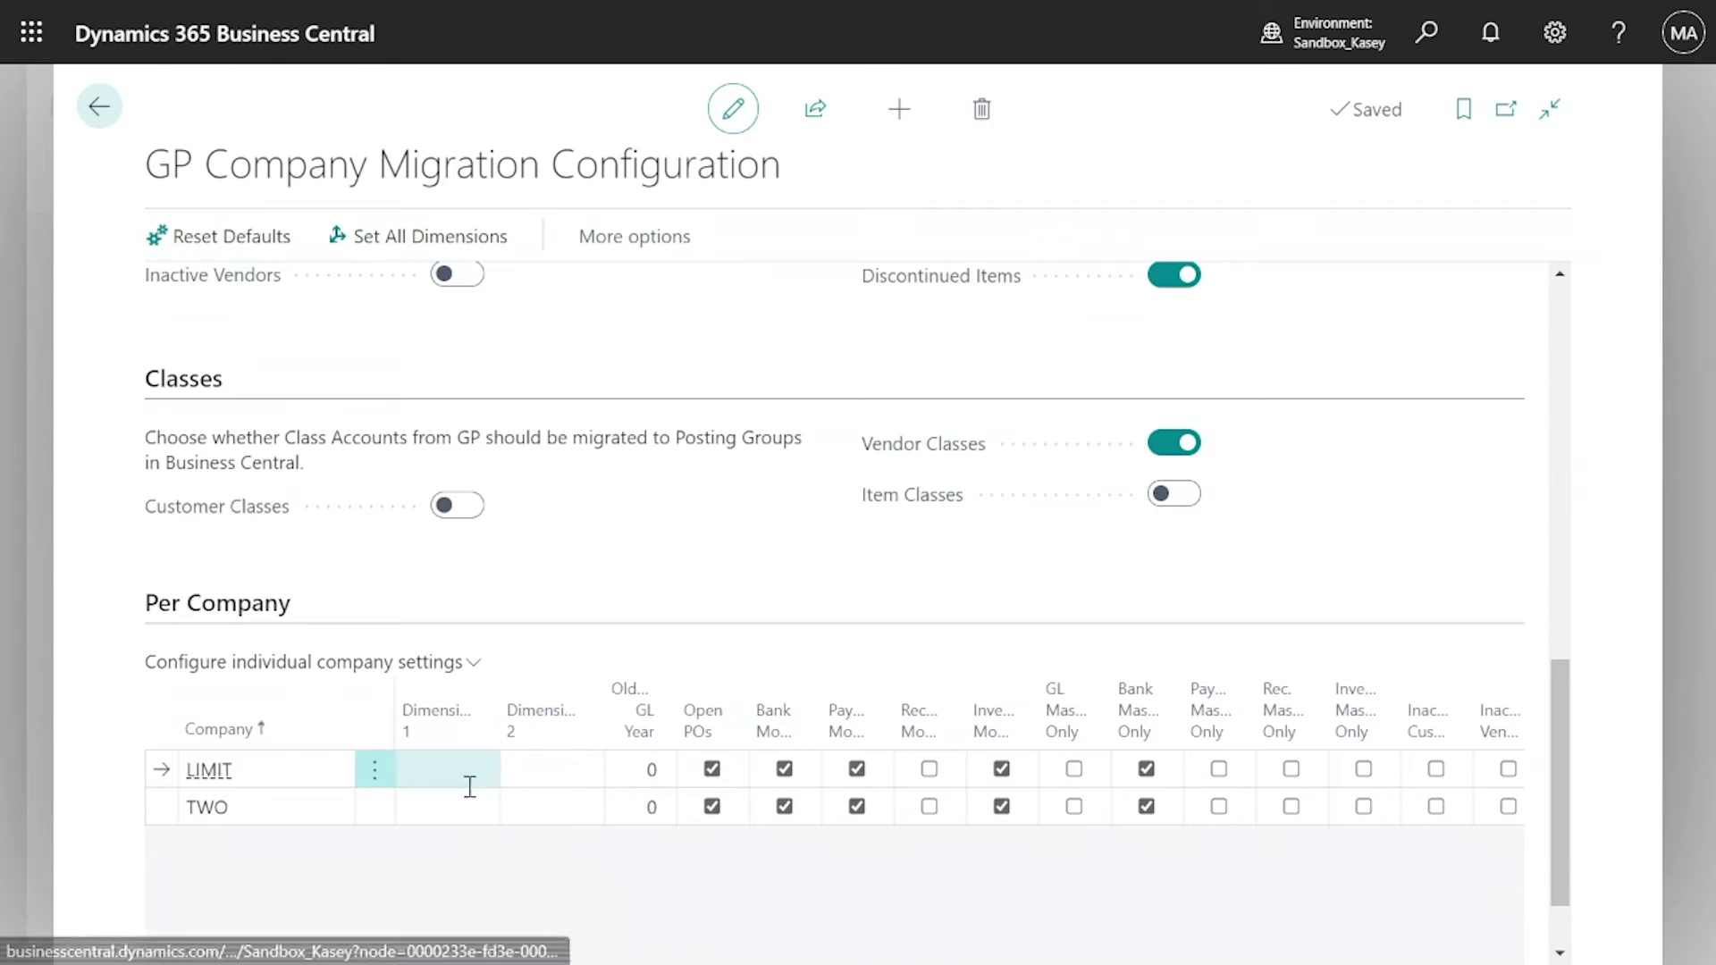
left_click(856, 770)
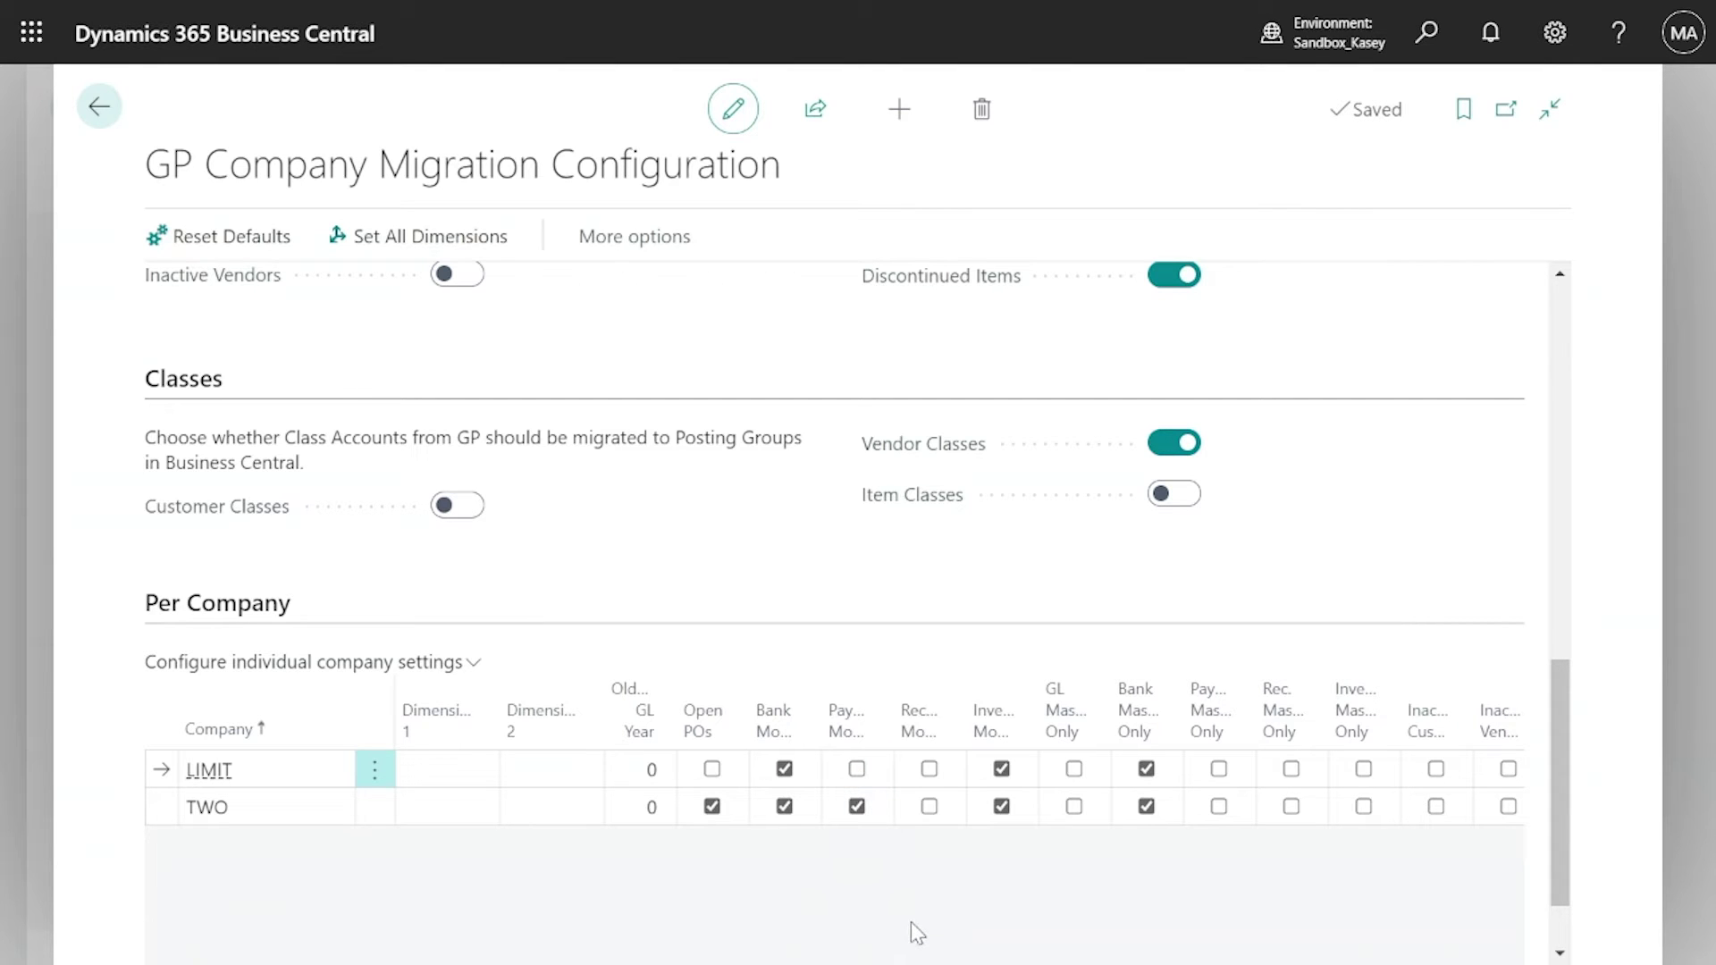
Step: Scroll the Per Company grid sideways to review LIMIT's and TWO's migration columns
scroll(912, 916, "down", 1)
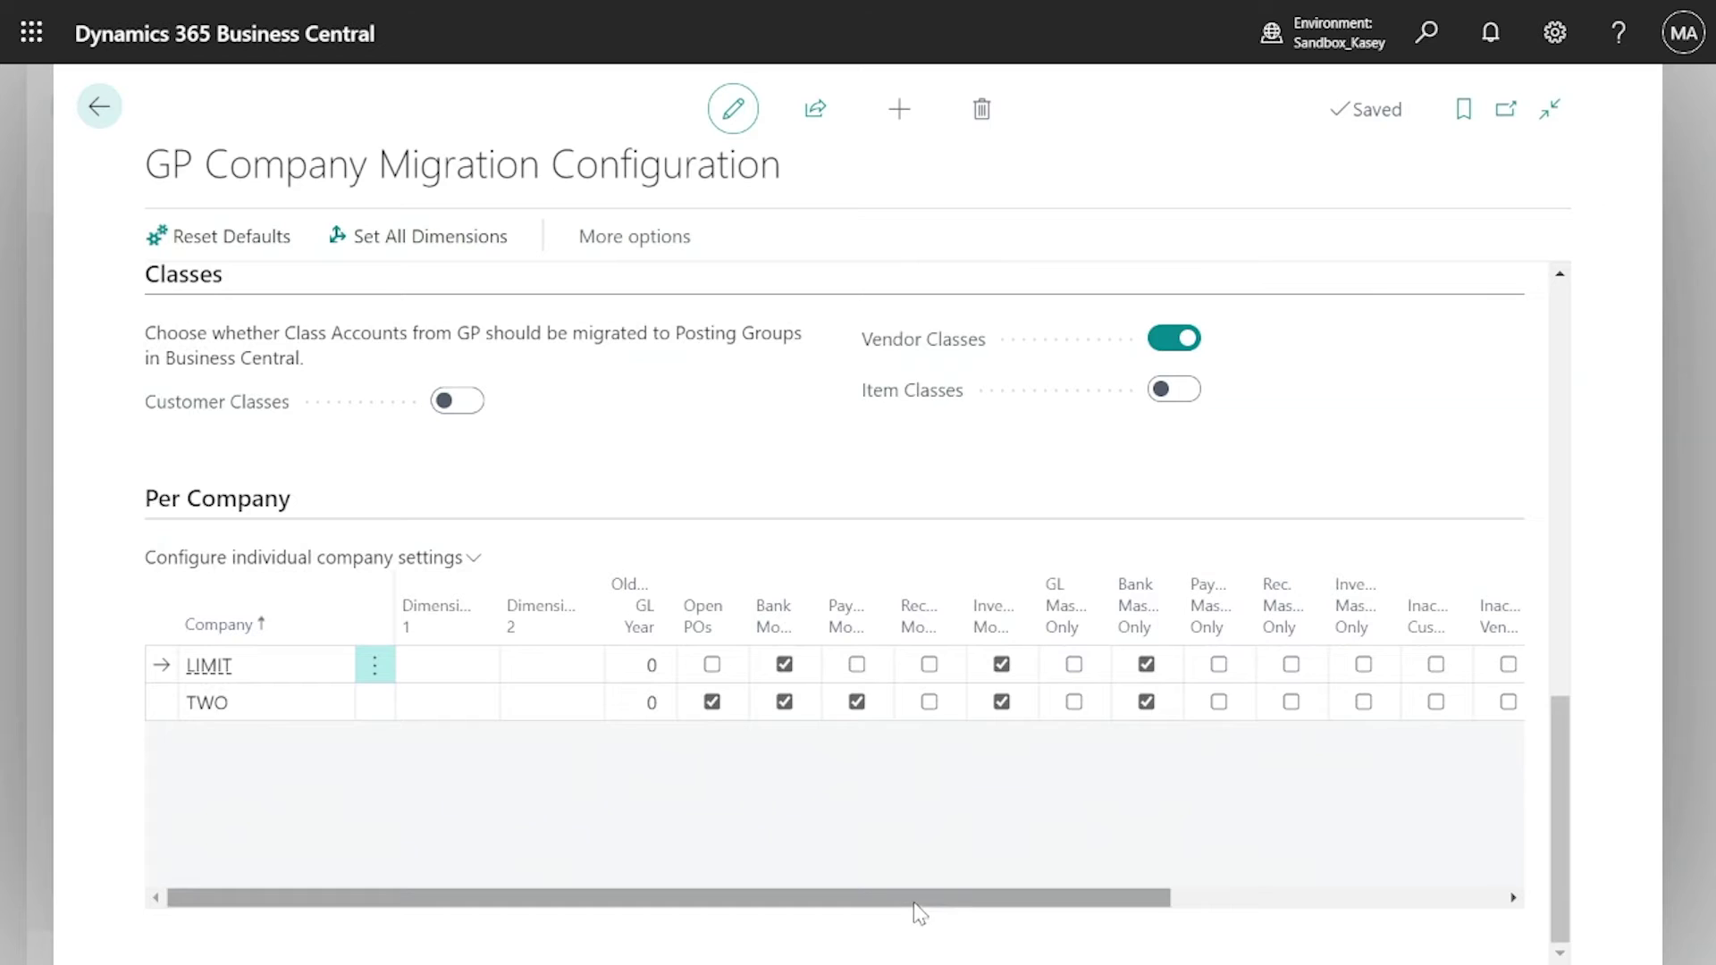
left_click_drag(965, 904, 1251, 894)
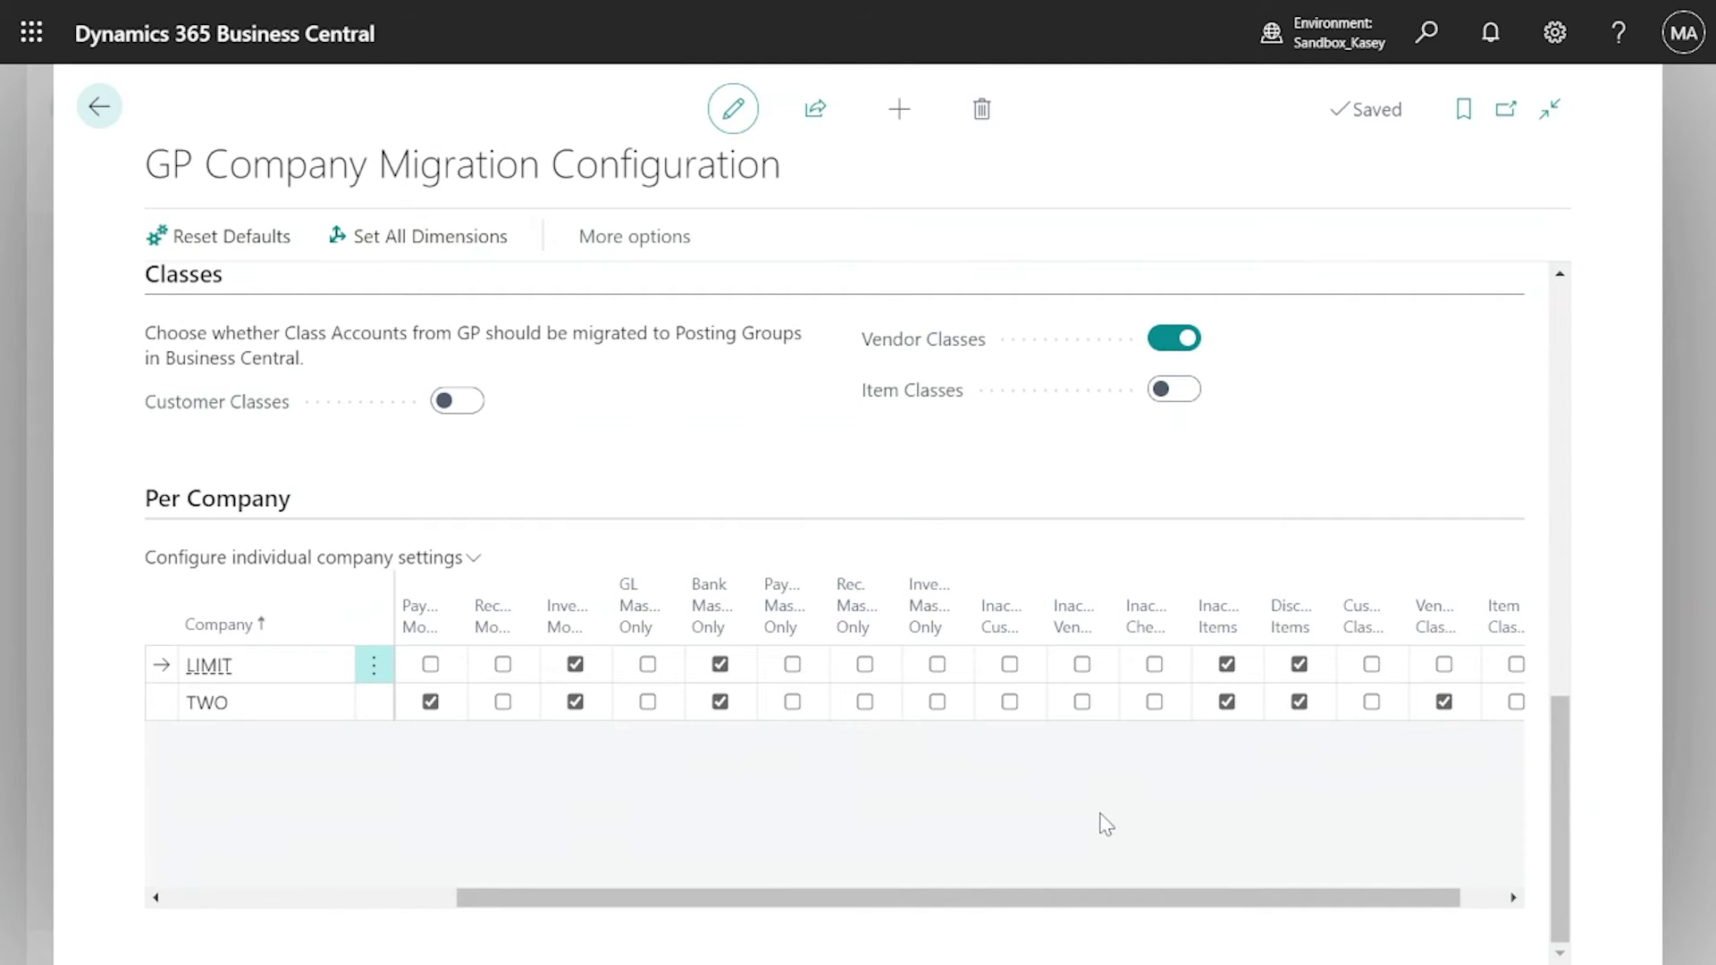
left_click_drag(1128, 898, 759, 848)
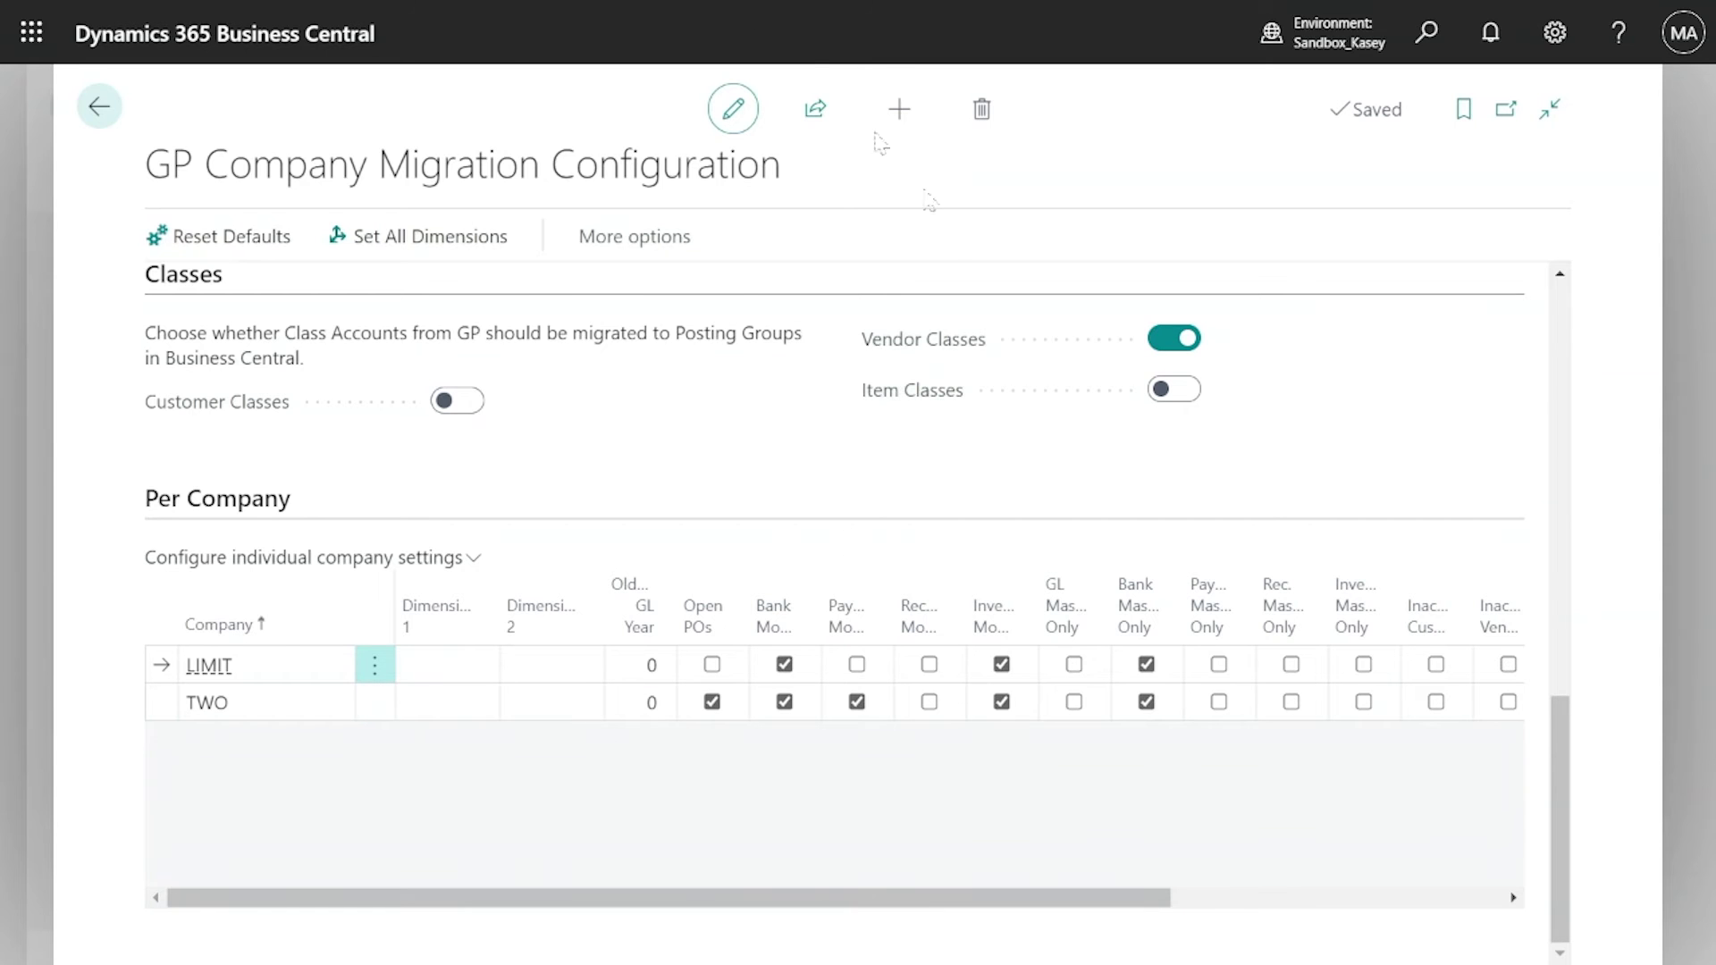
Step: Set Department and Division as the global dimensions for all companies
left_click(418, 236)
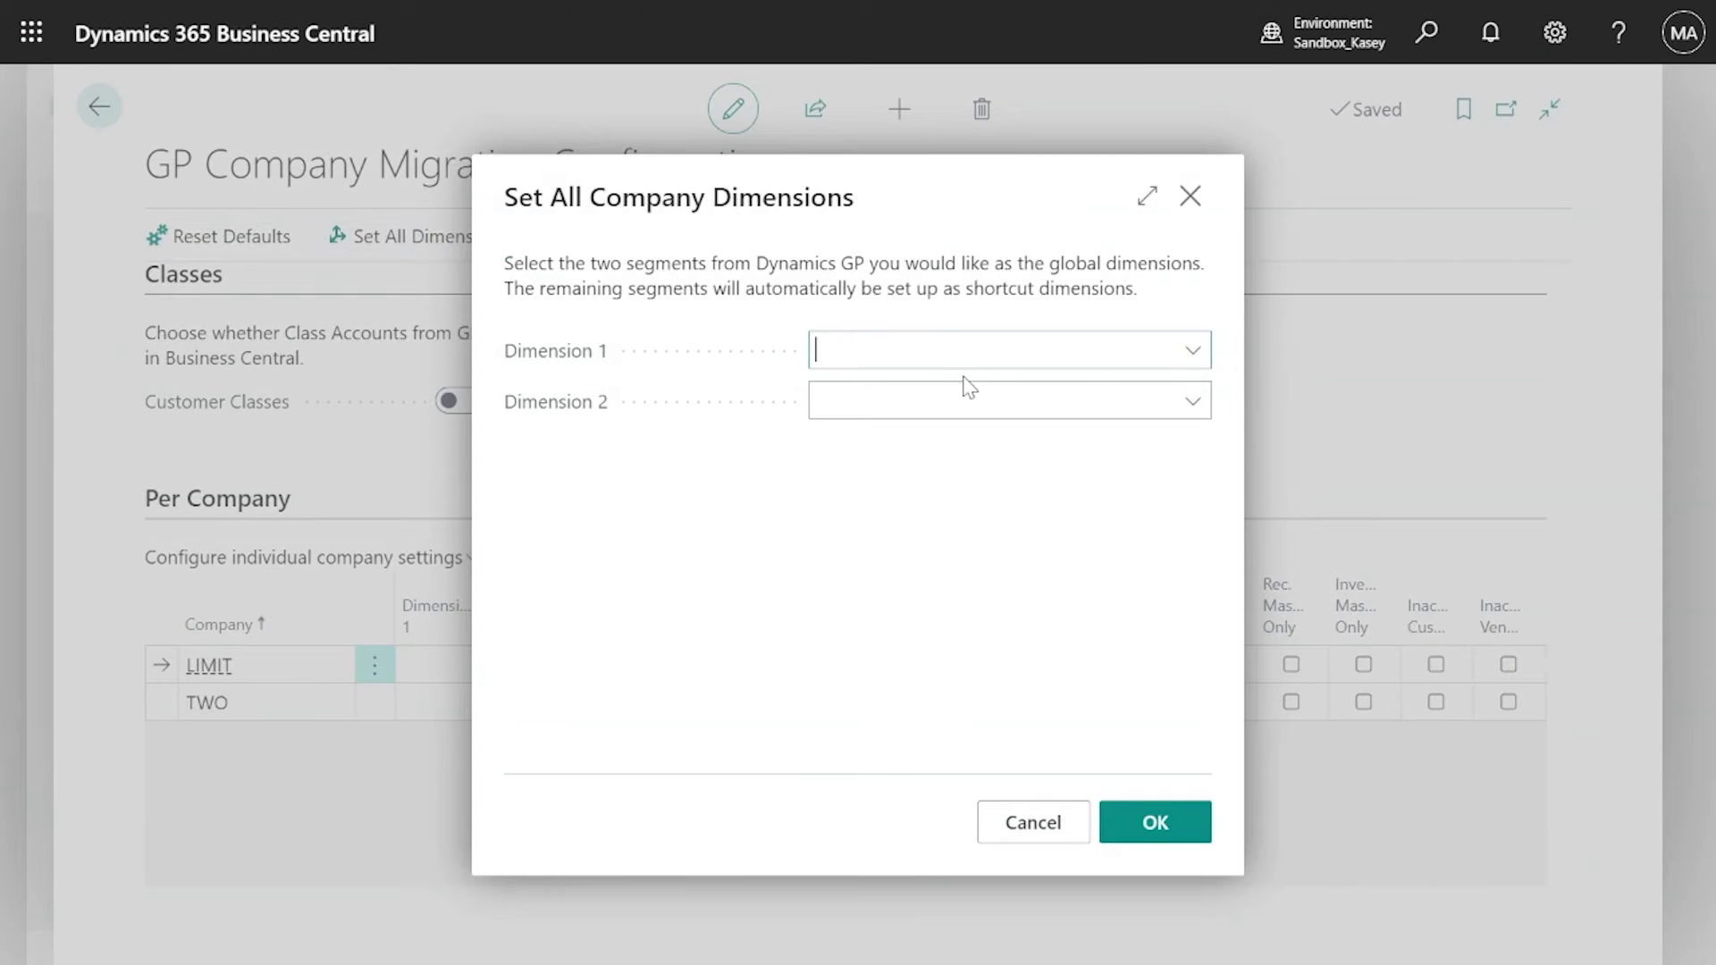
left_click(1193, 351)
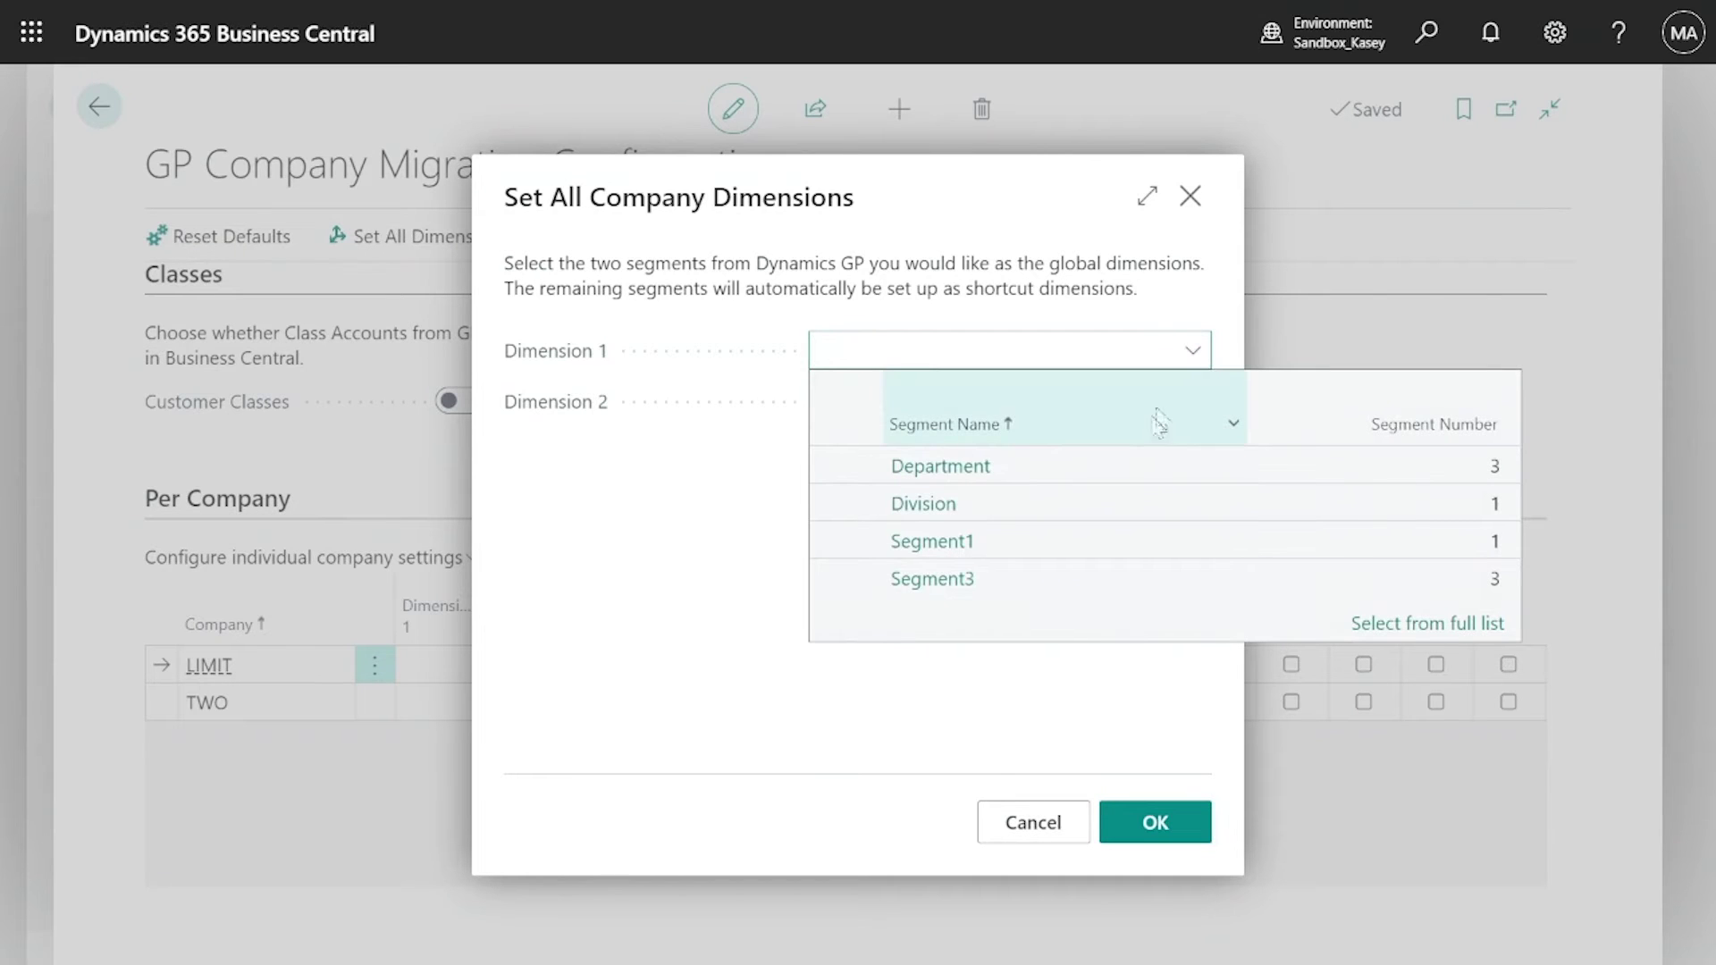
left_click(1079, 461)
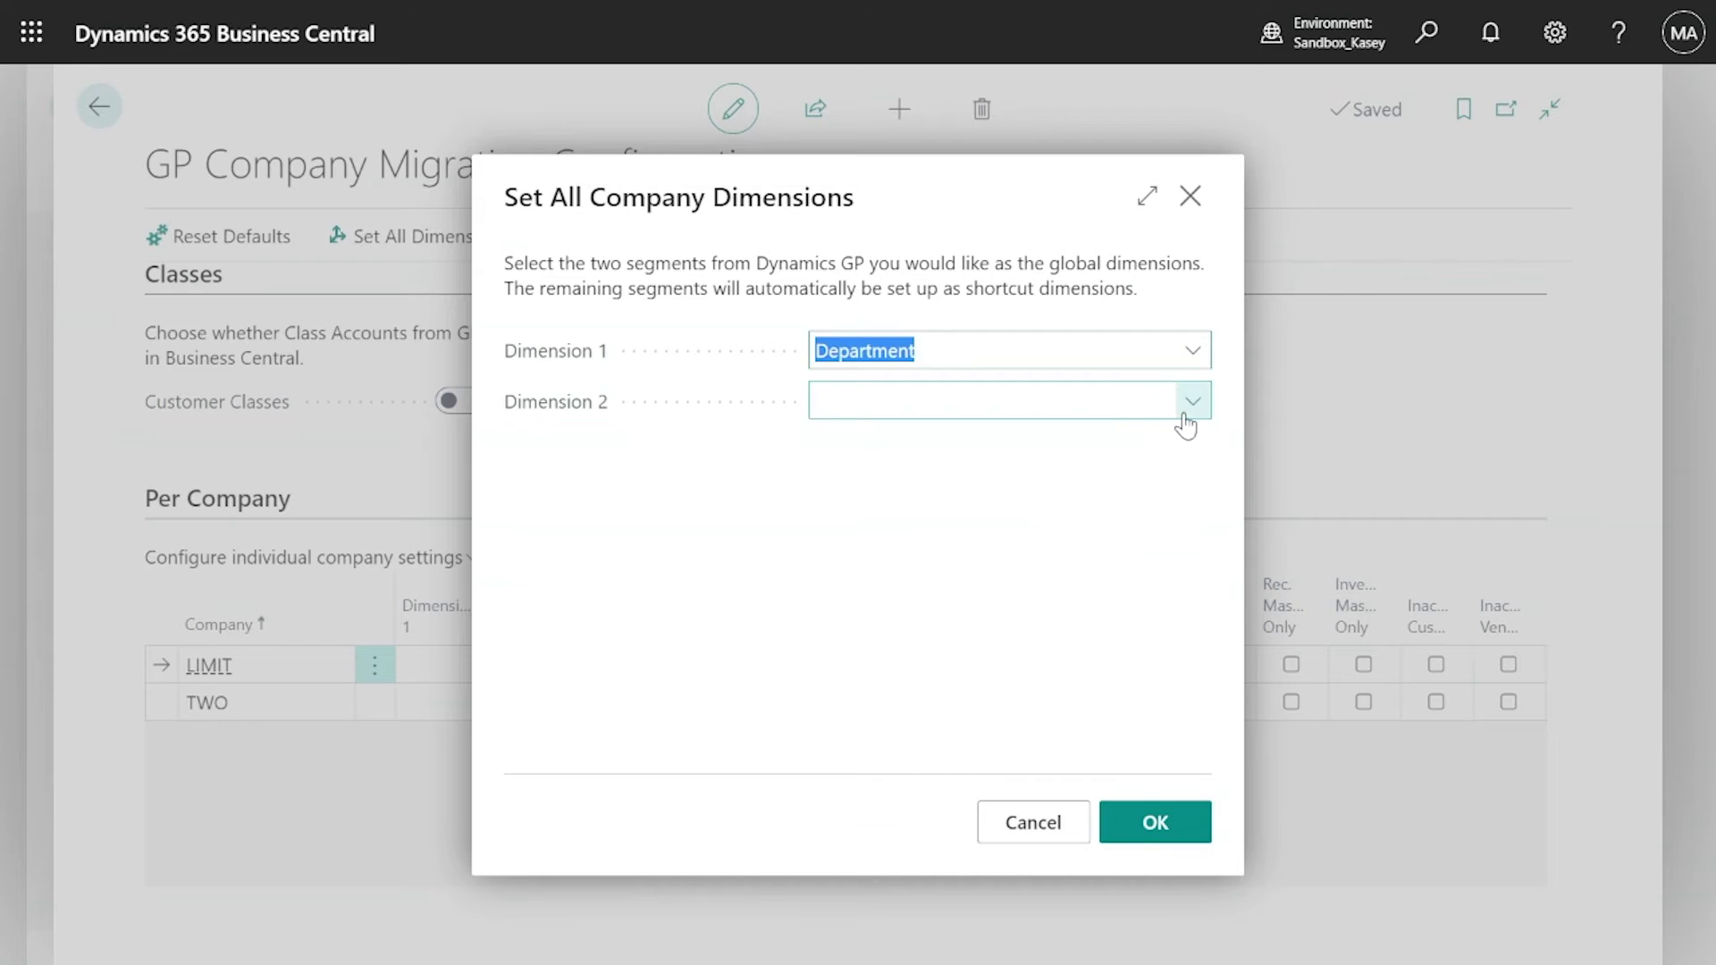
left_click(1185, 416)
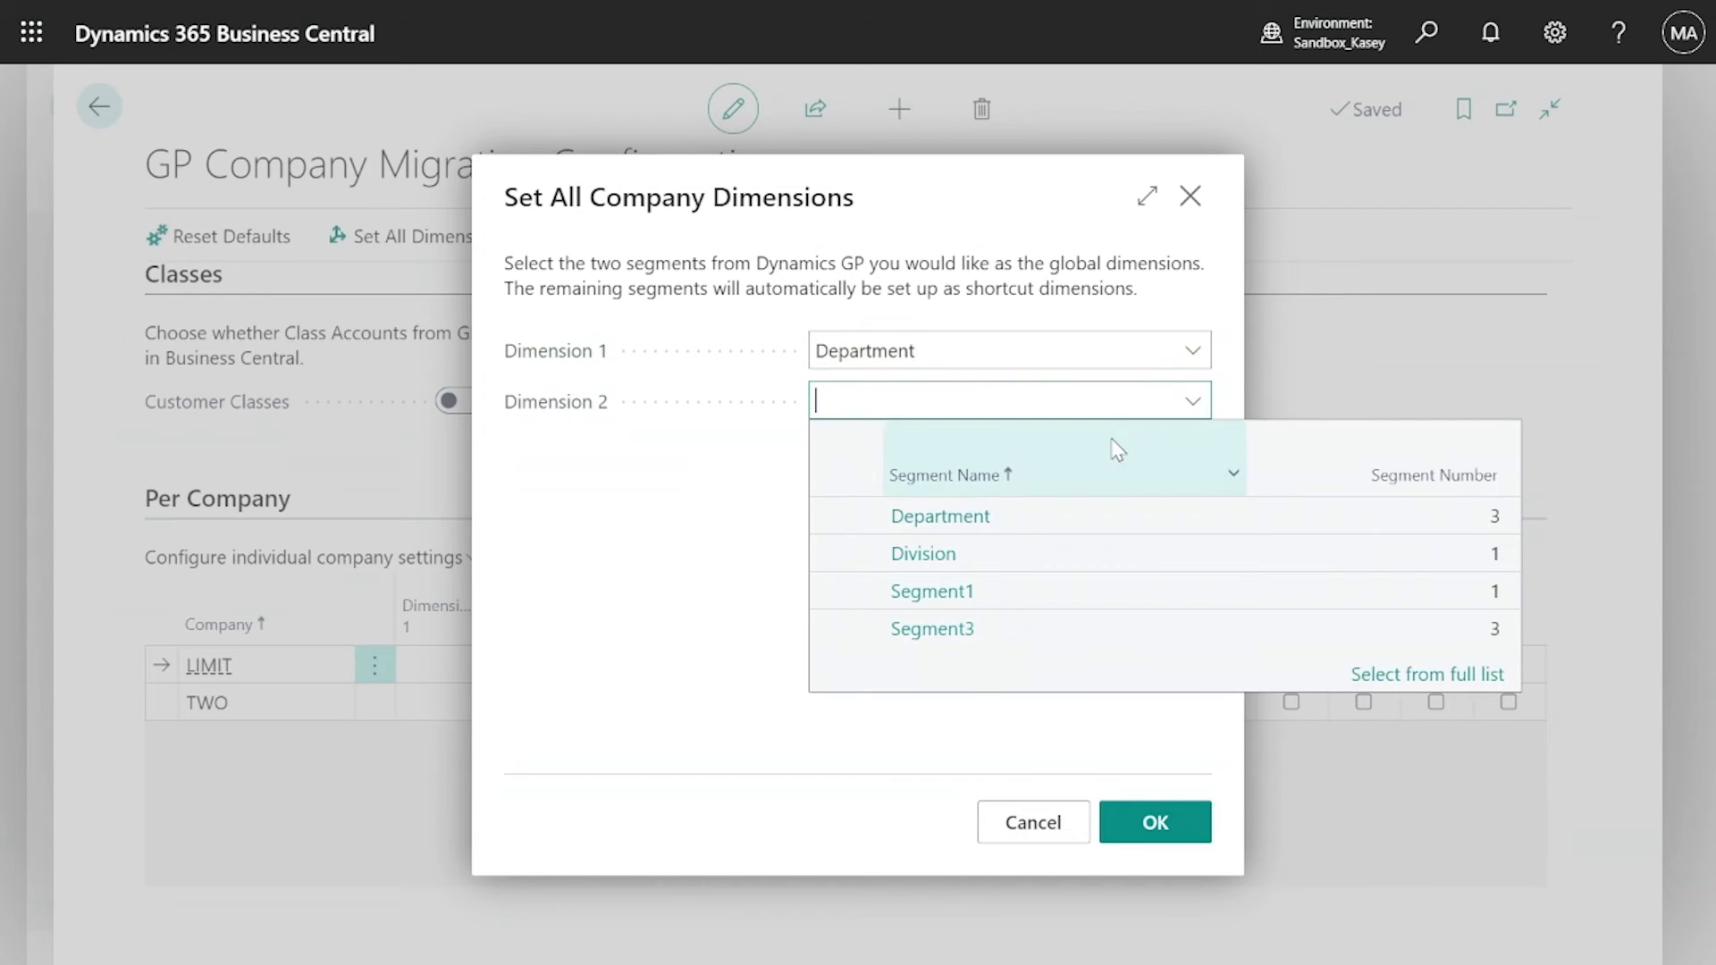
left_click(1033, 538)
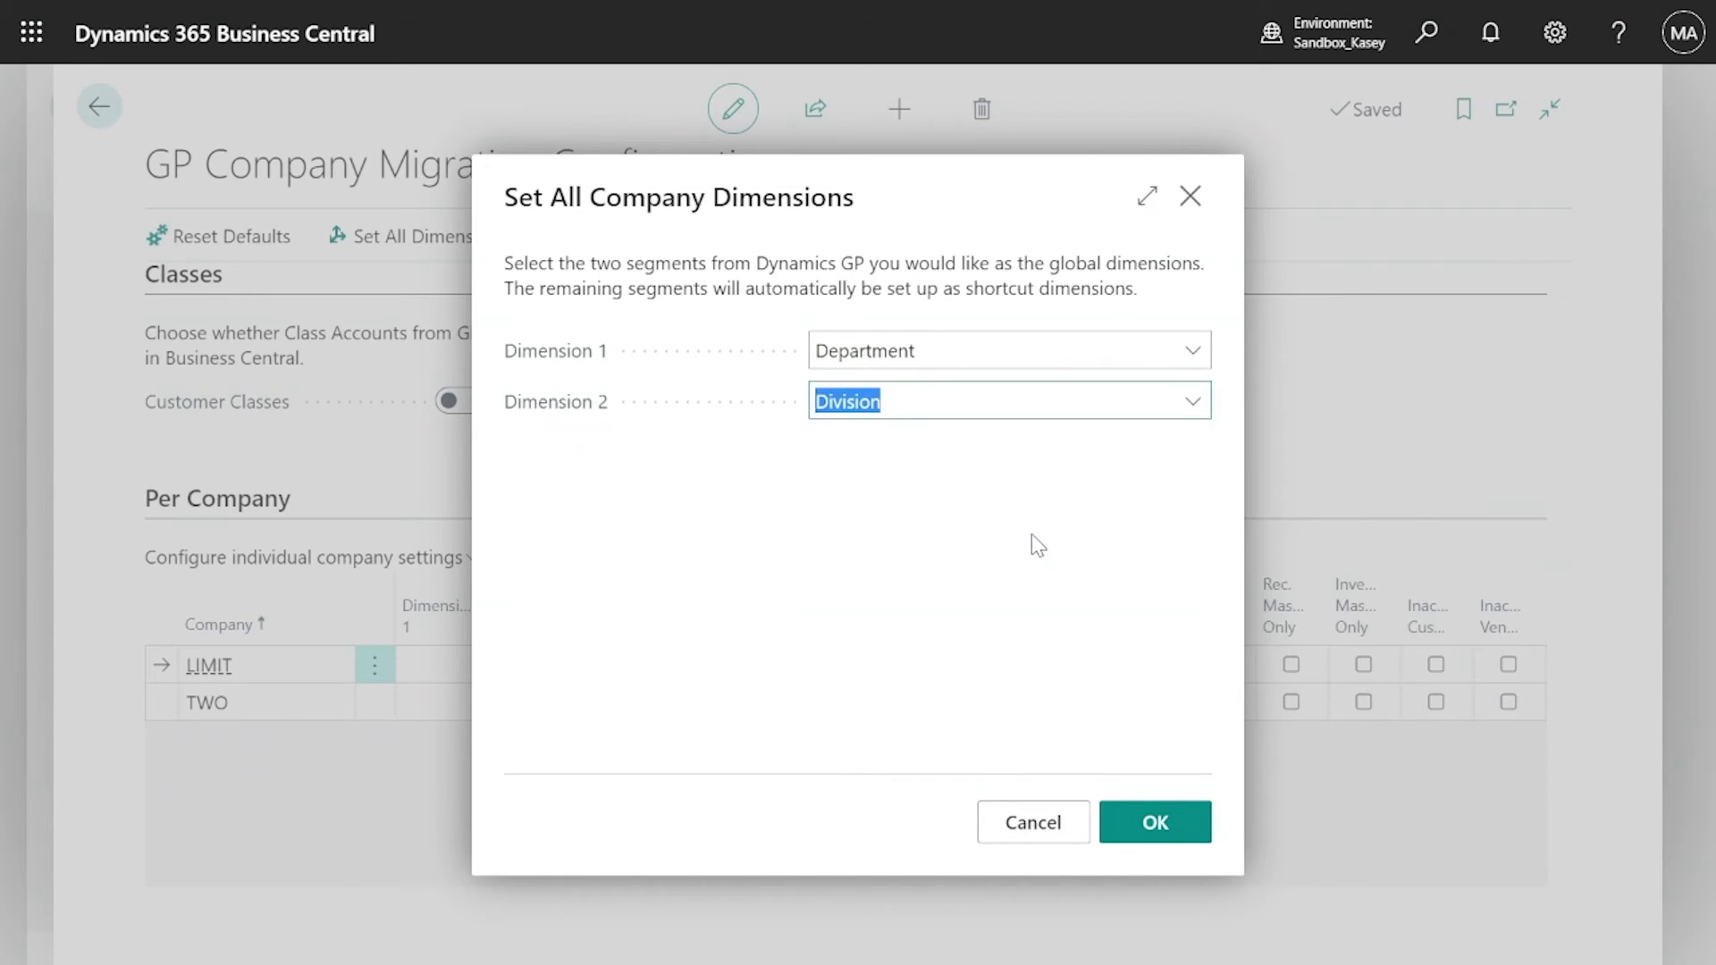
left_click(1155, 823)
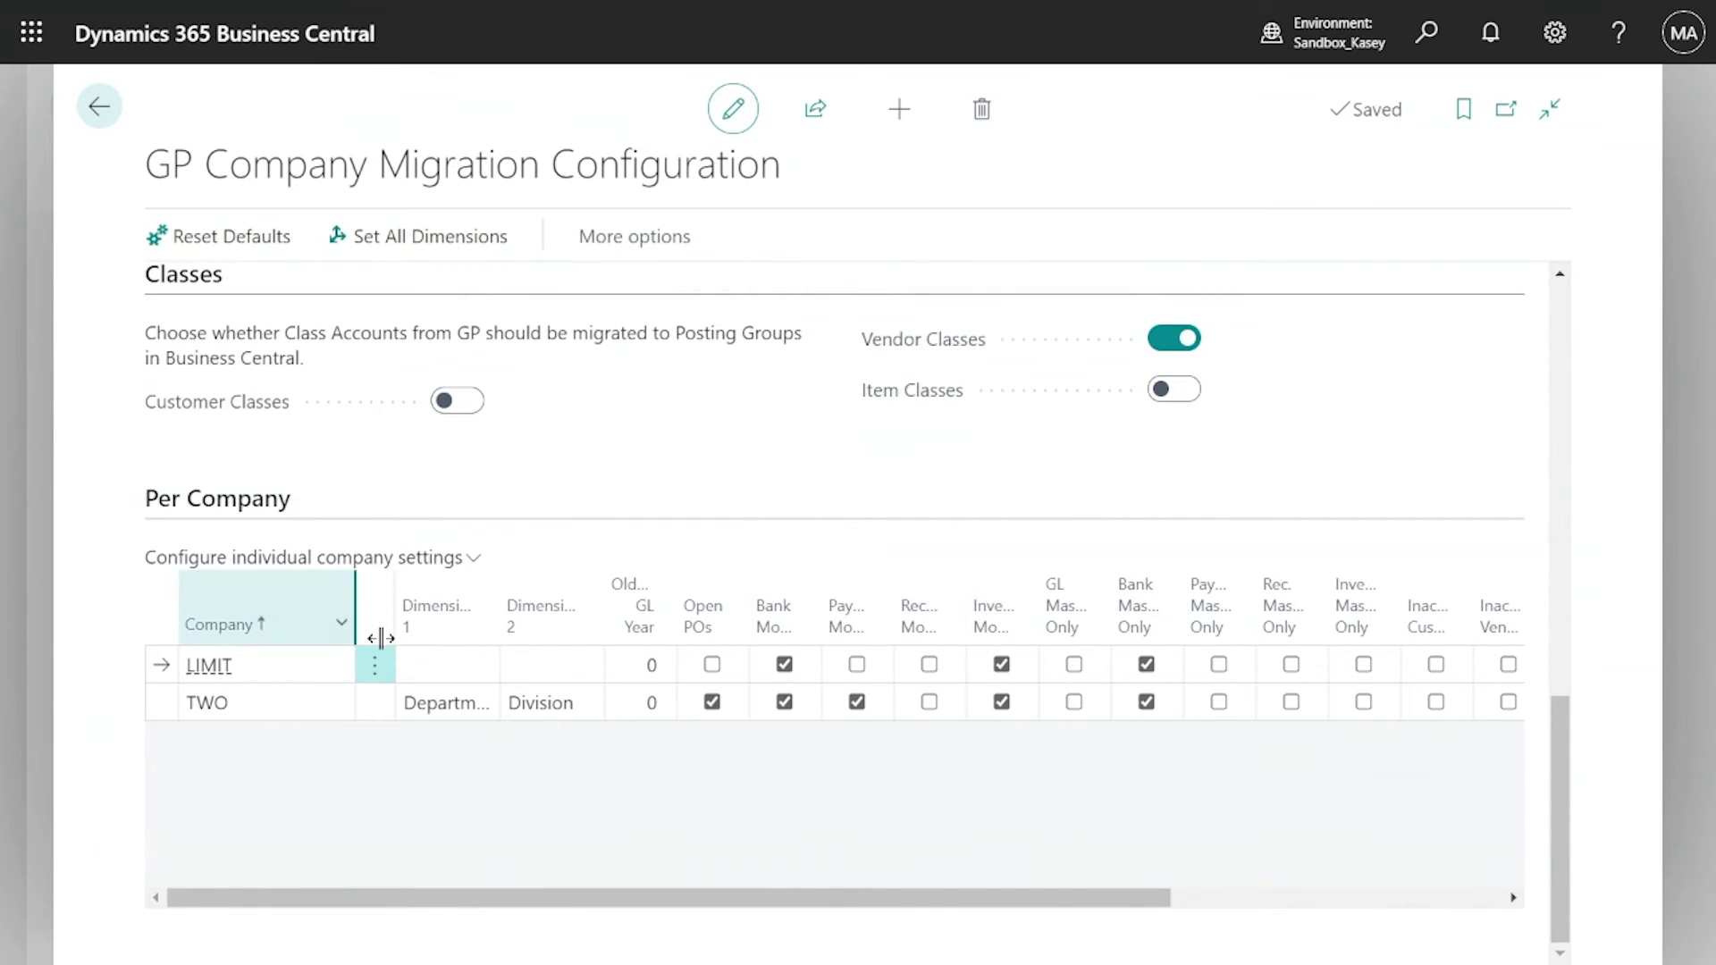
Step: Set LIMIT's Dimension 1 to Segment1
left_click(455, 677)
left_click(479, 666)
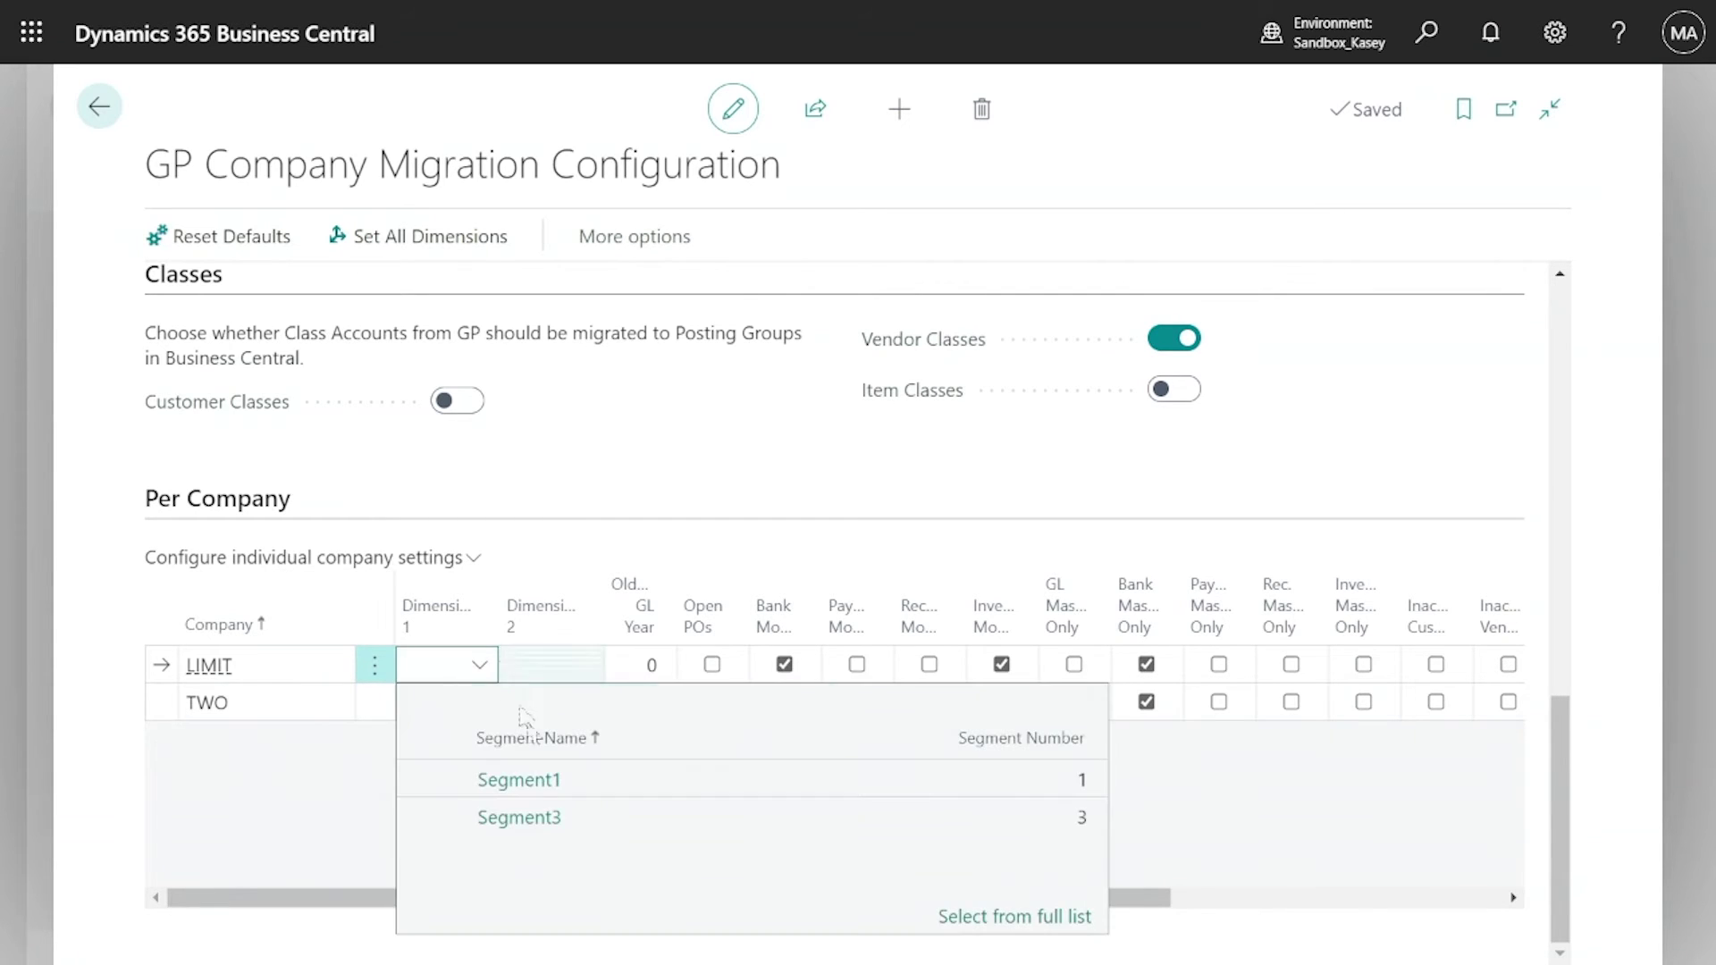
left_click(555, 781)
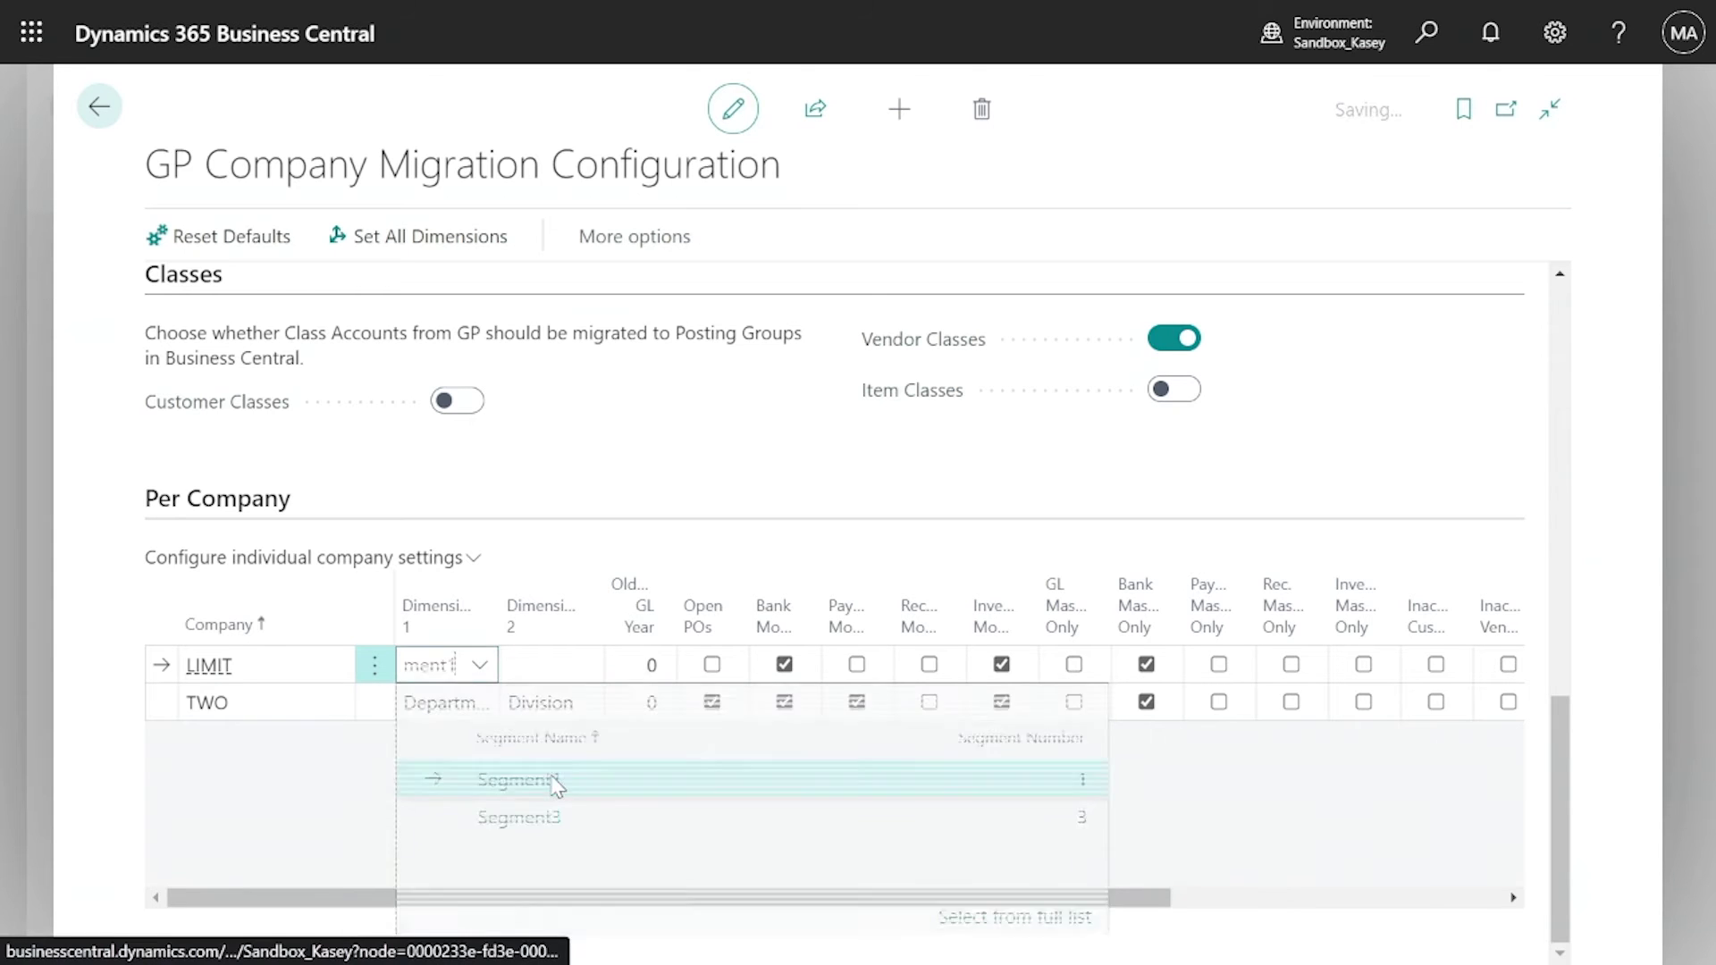
Step: Set LIMIT's Dimension 2 to Segment3
left_click(578, 697)
left_click(584, 665)
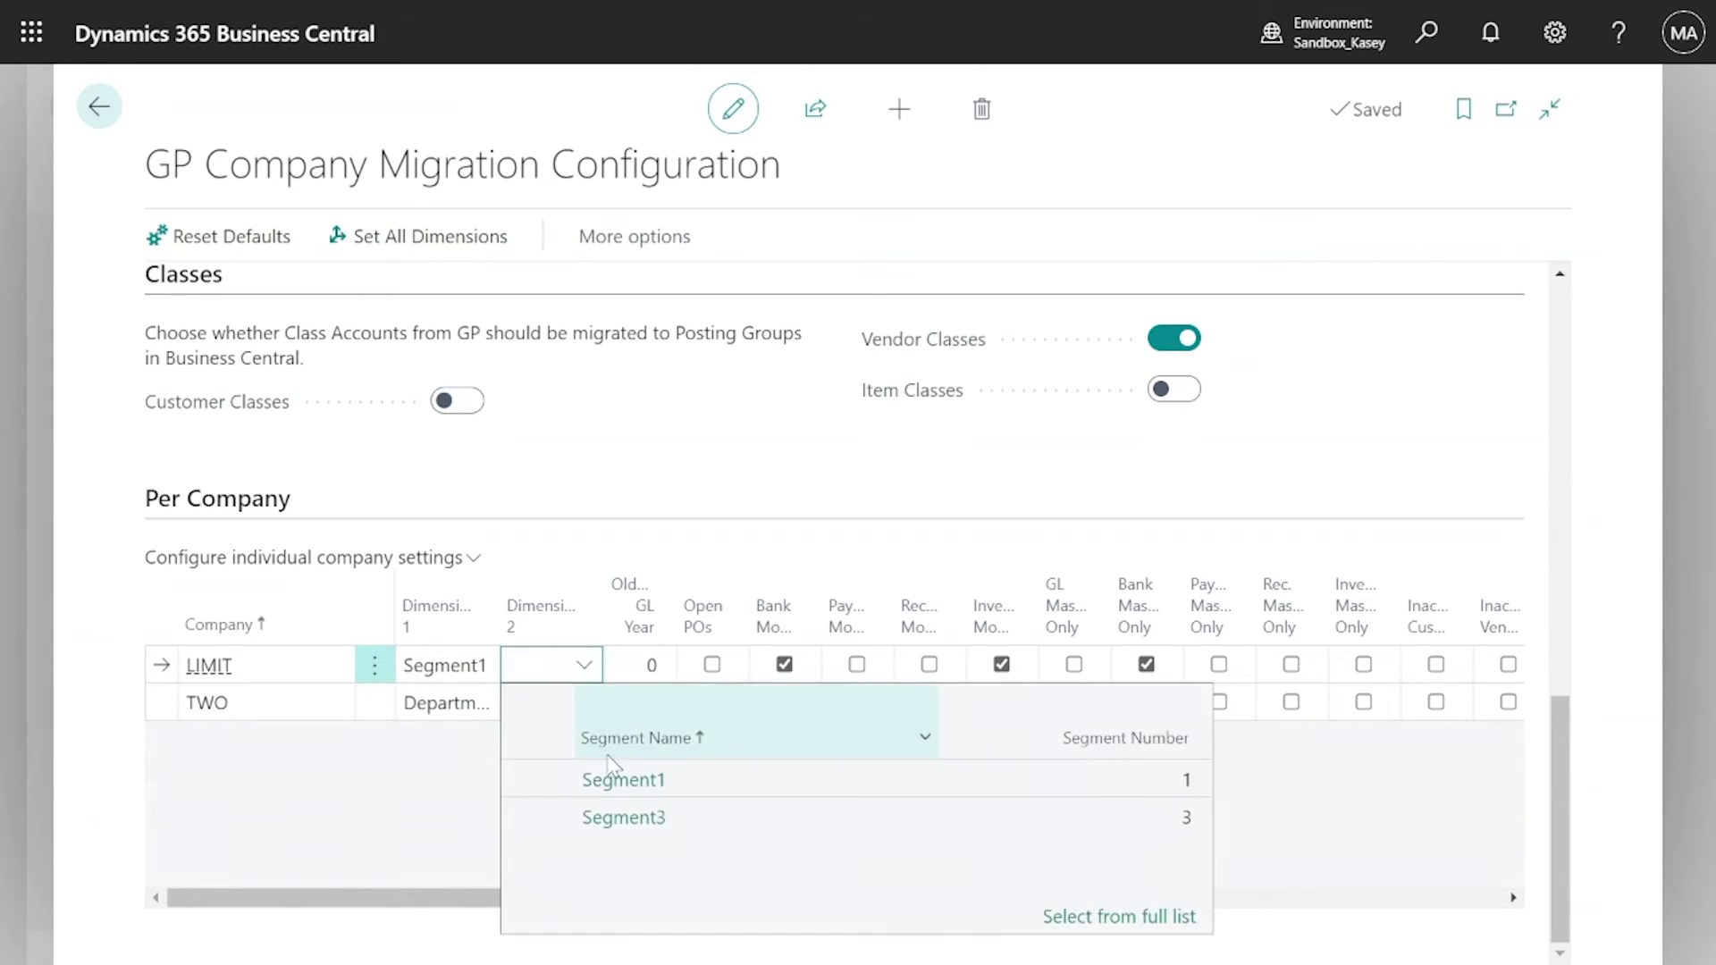
left_click(628, 815)
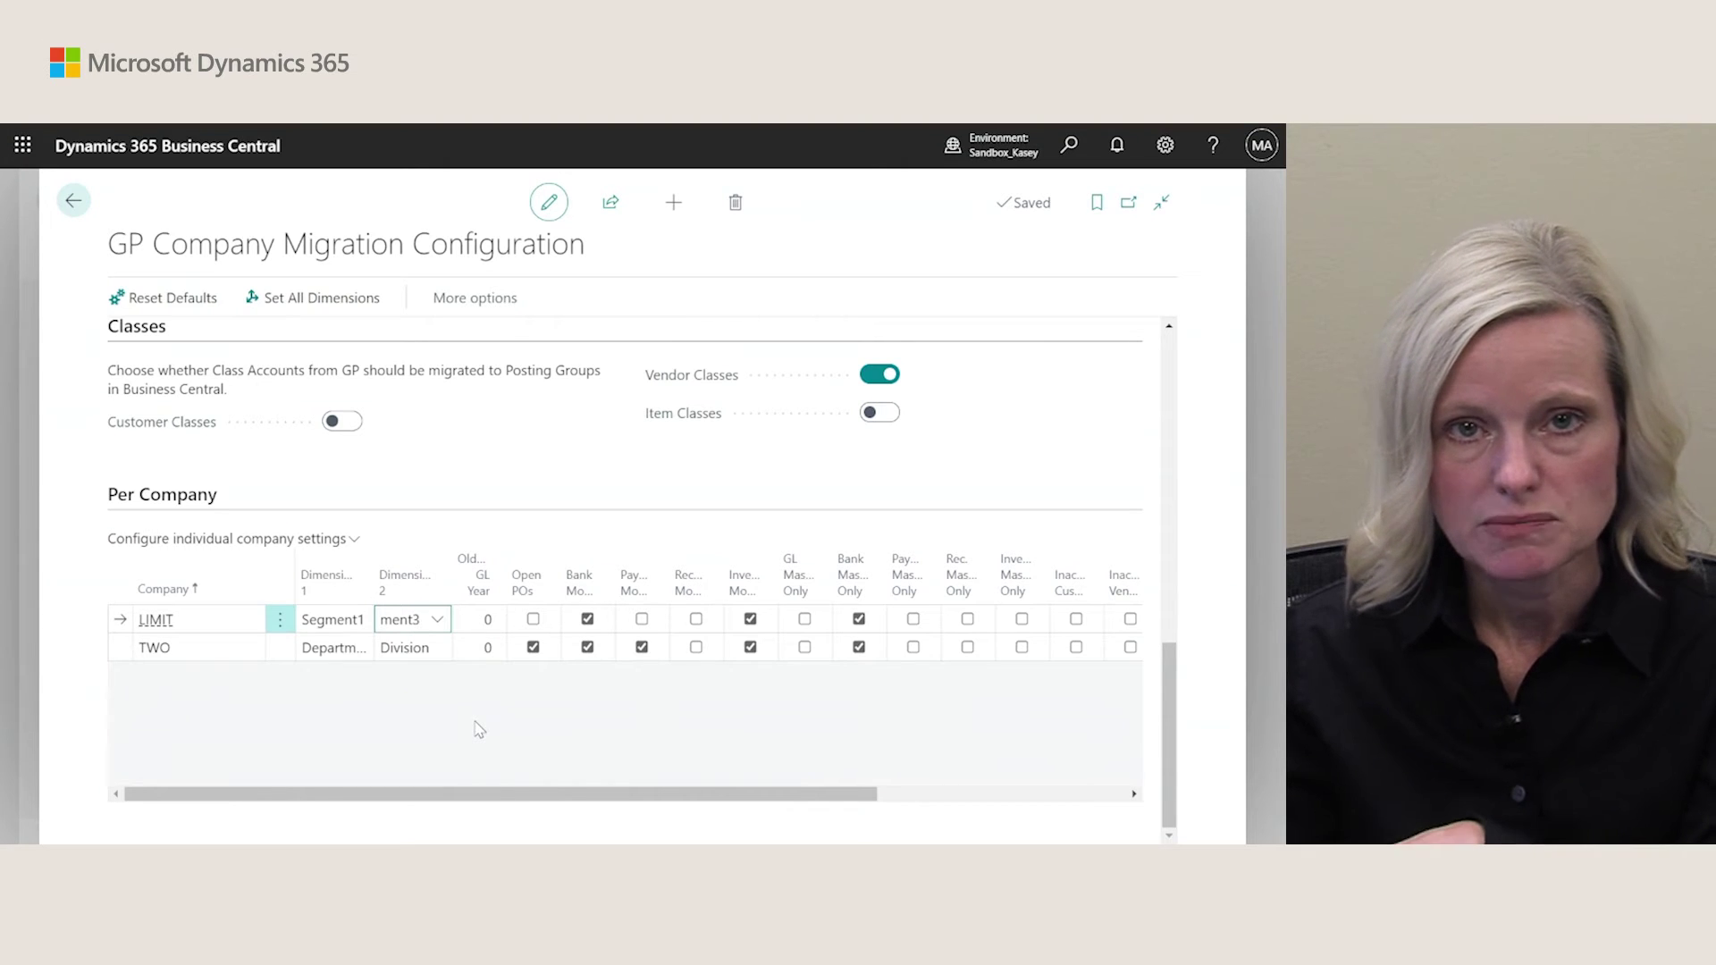
left_click(488, 648)
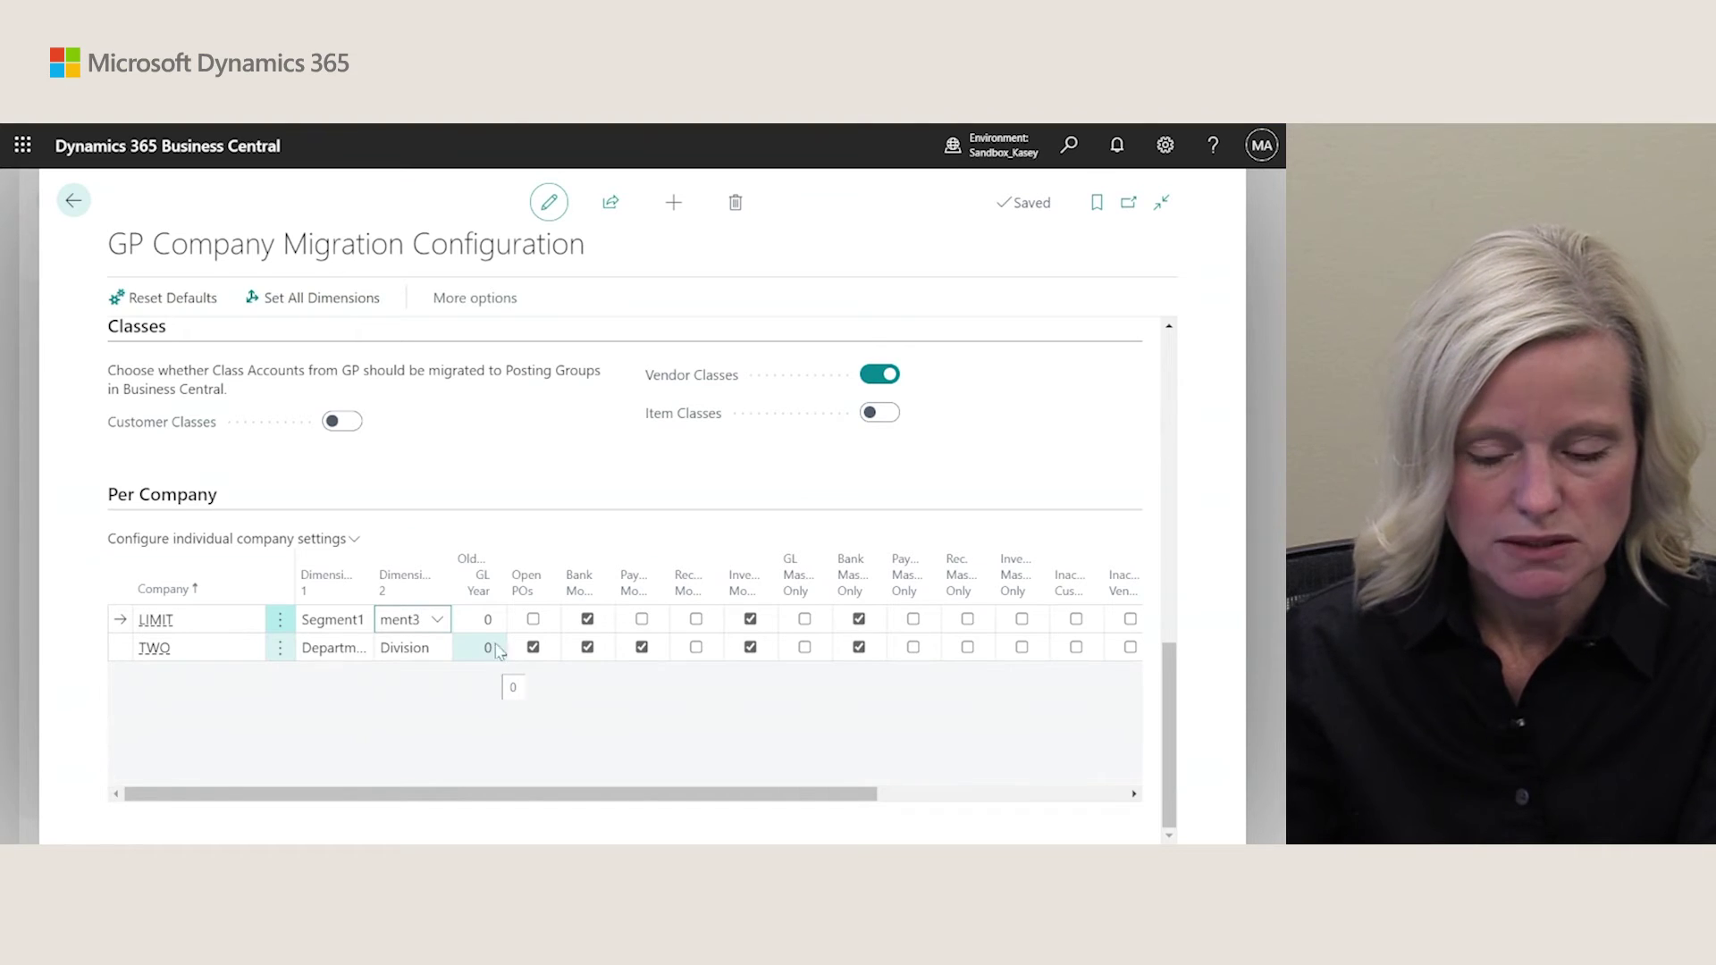
Step: Enter 2020 as the oldest GL year for both LIMIT and TWO
key("Tab")
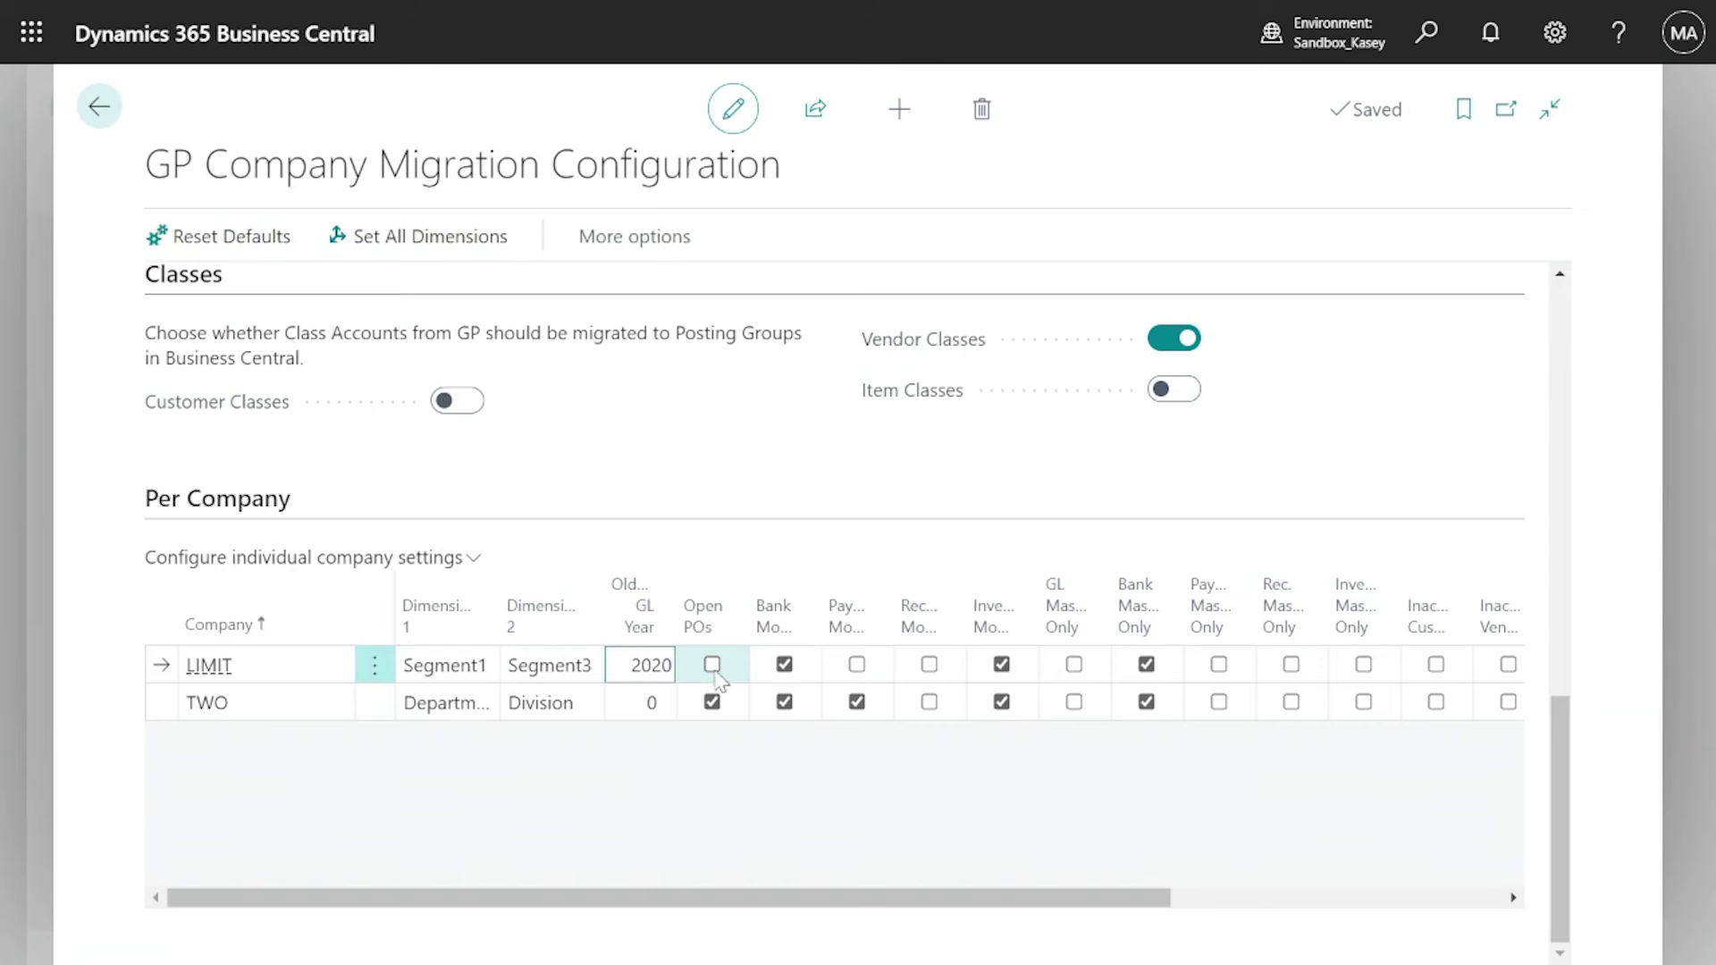
left_click(664, 713)
left_click(656, 712)
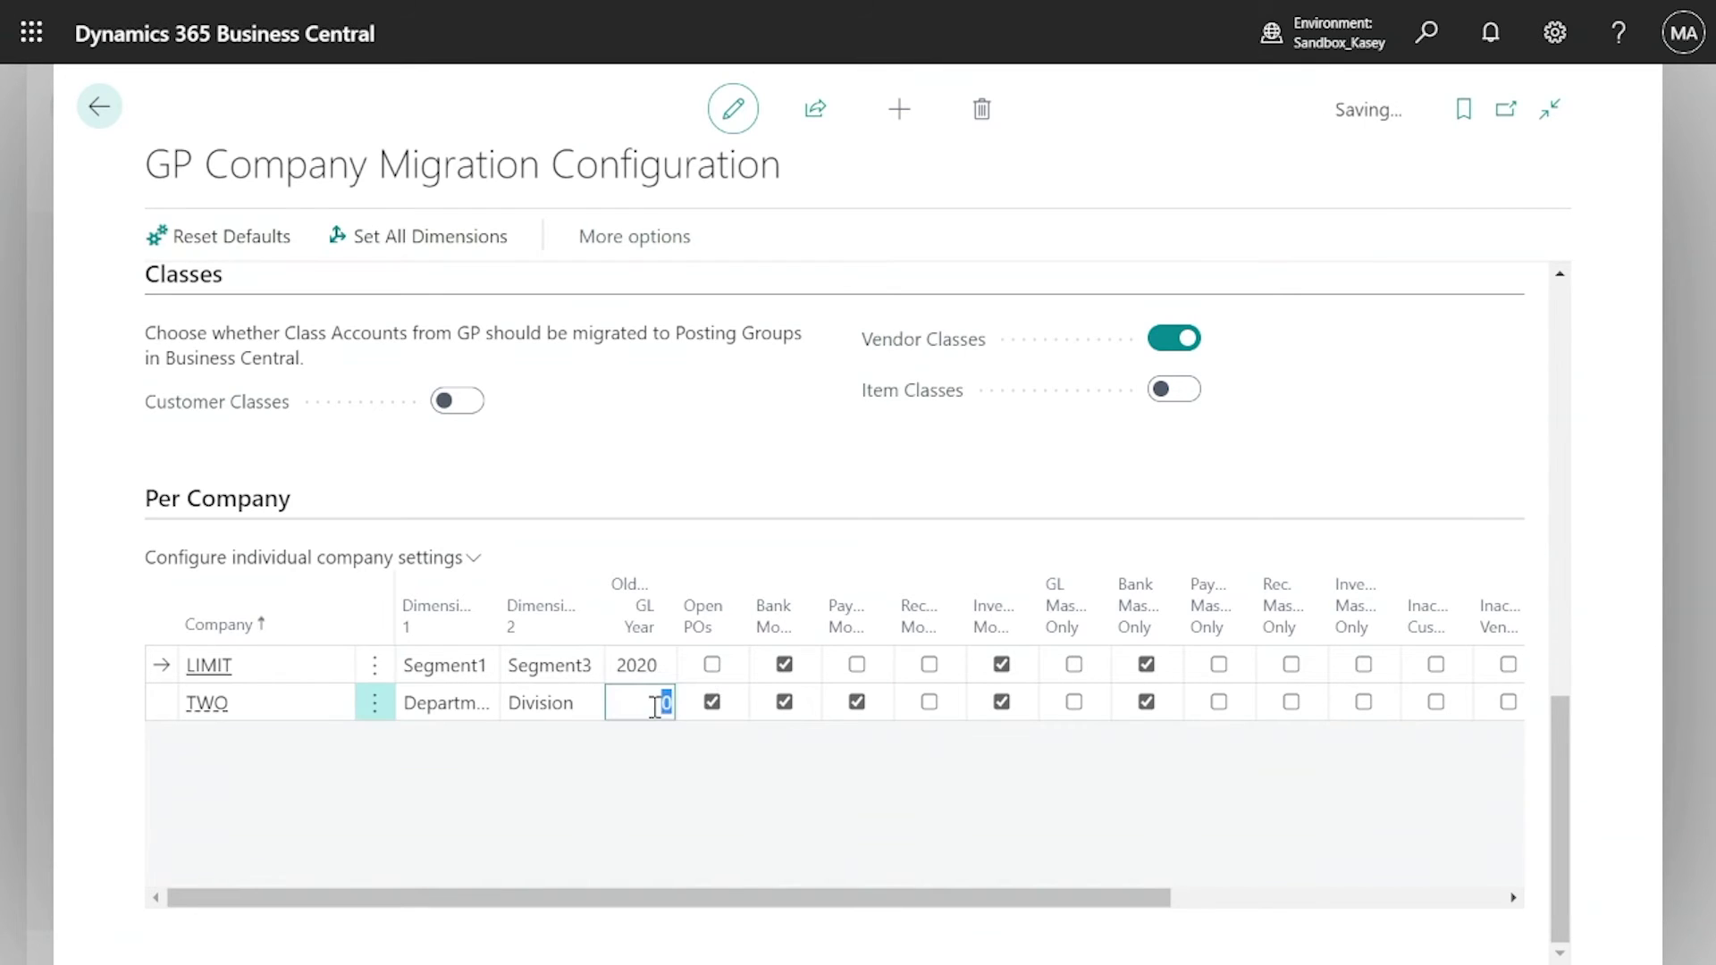
type("2020")
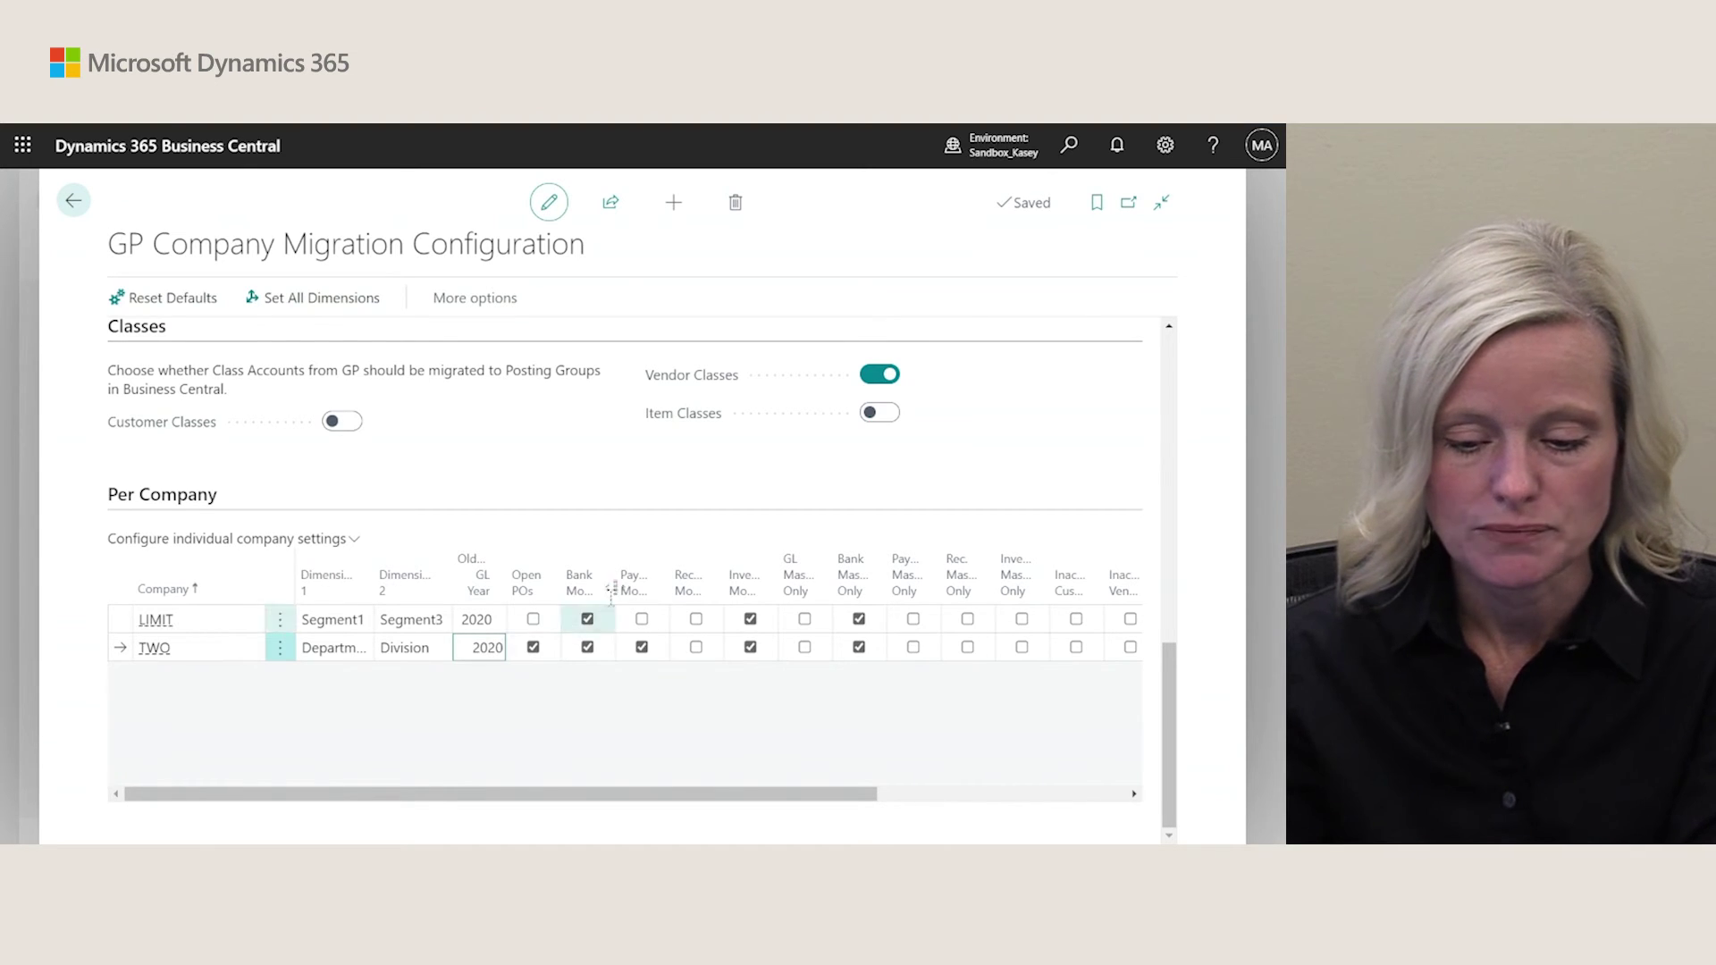
scroll(814, 549, "up", 7)
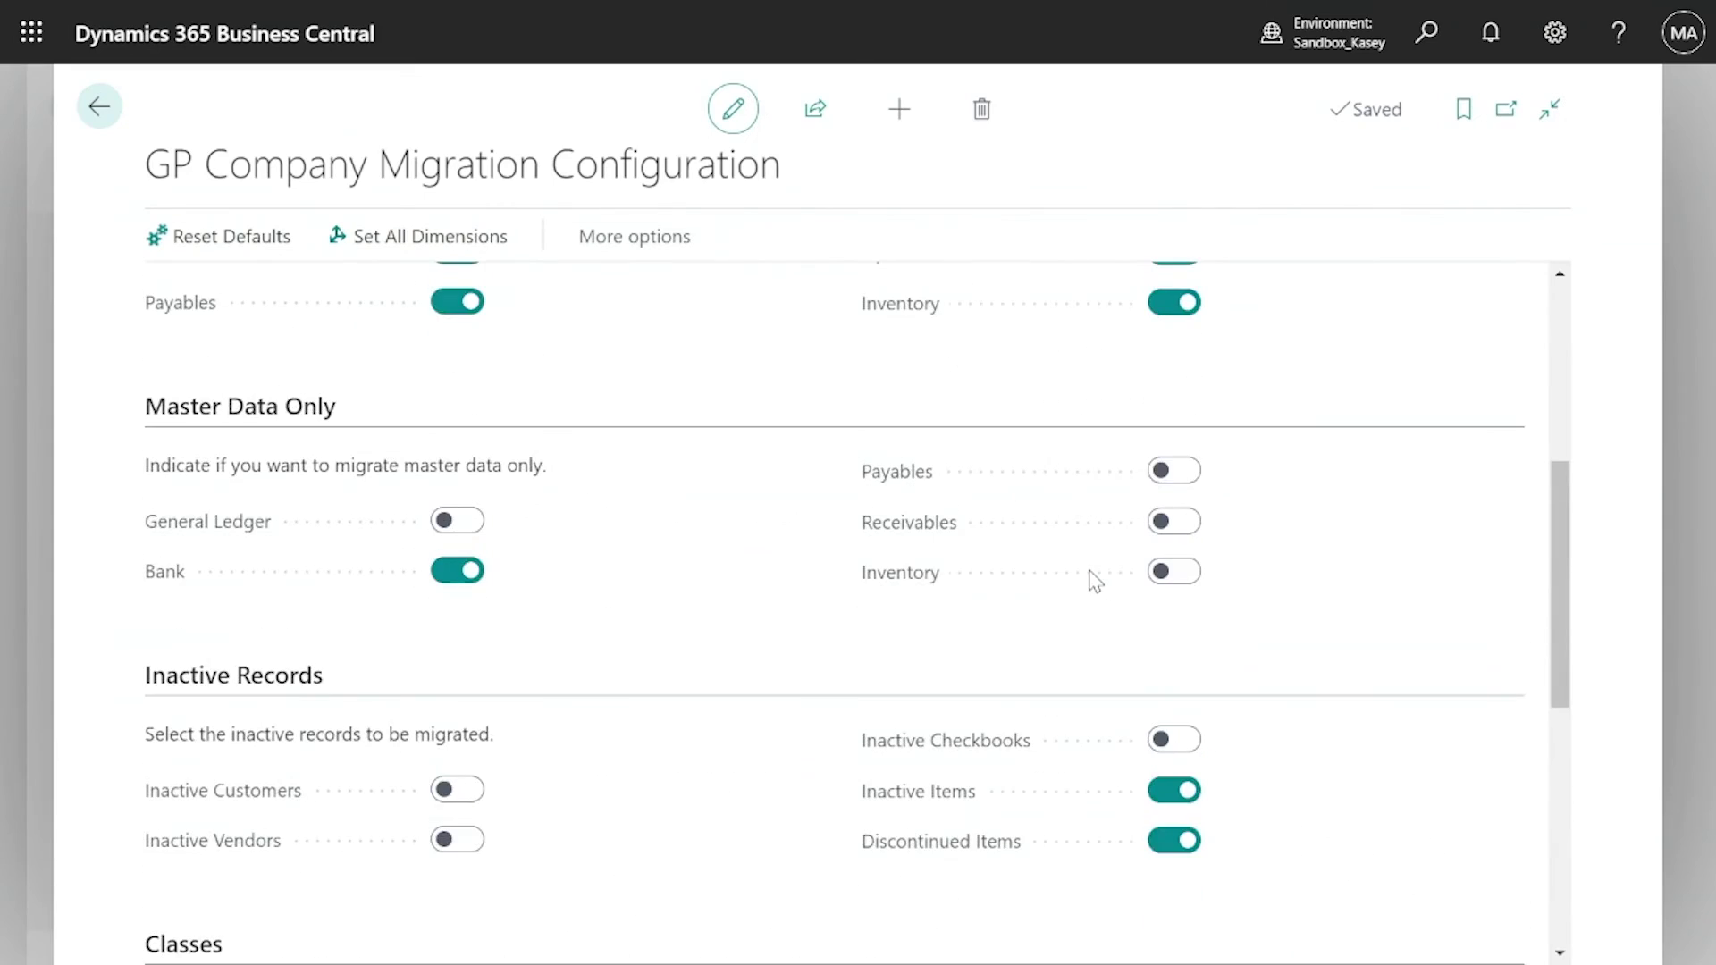
Step: Review the configuration page and go back to Cloud Migration Management
scroll(1092, 576, "up", 4)
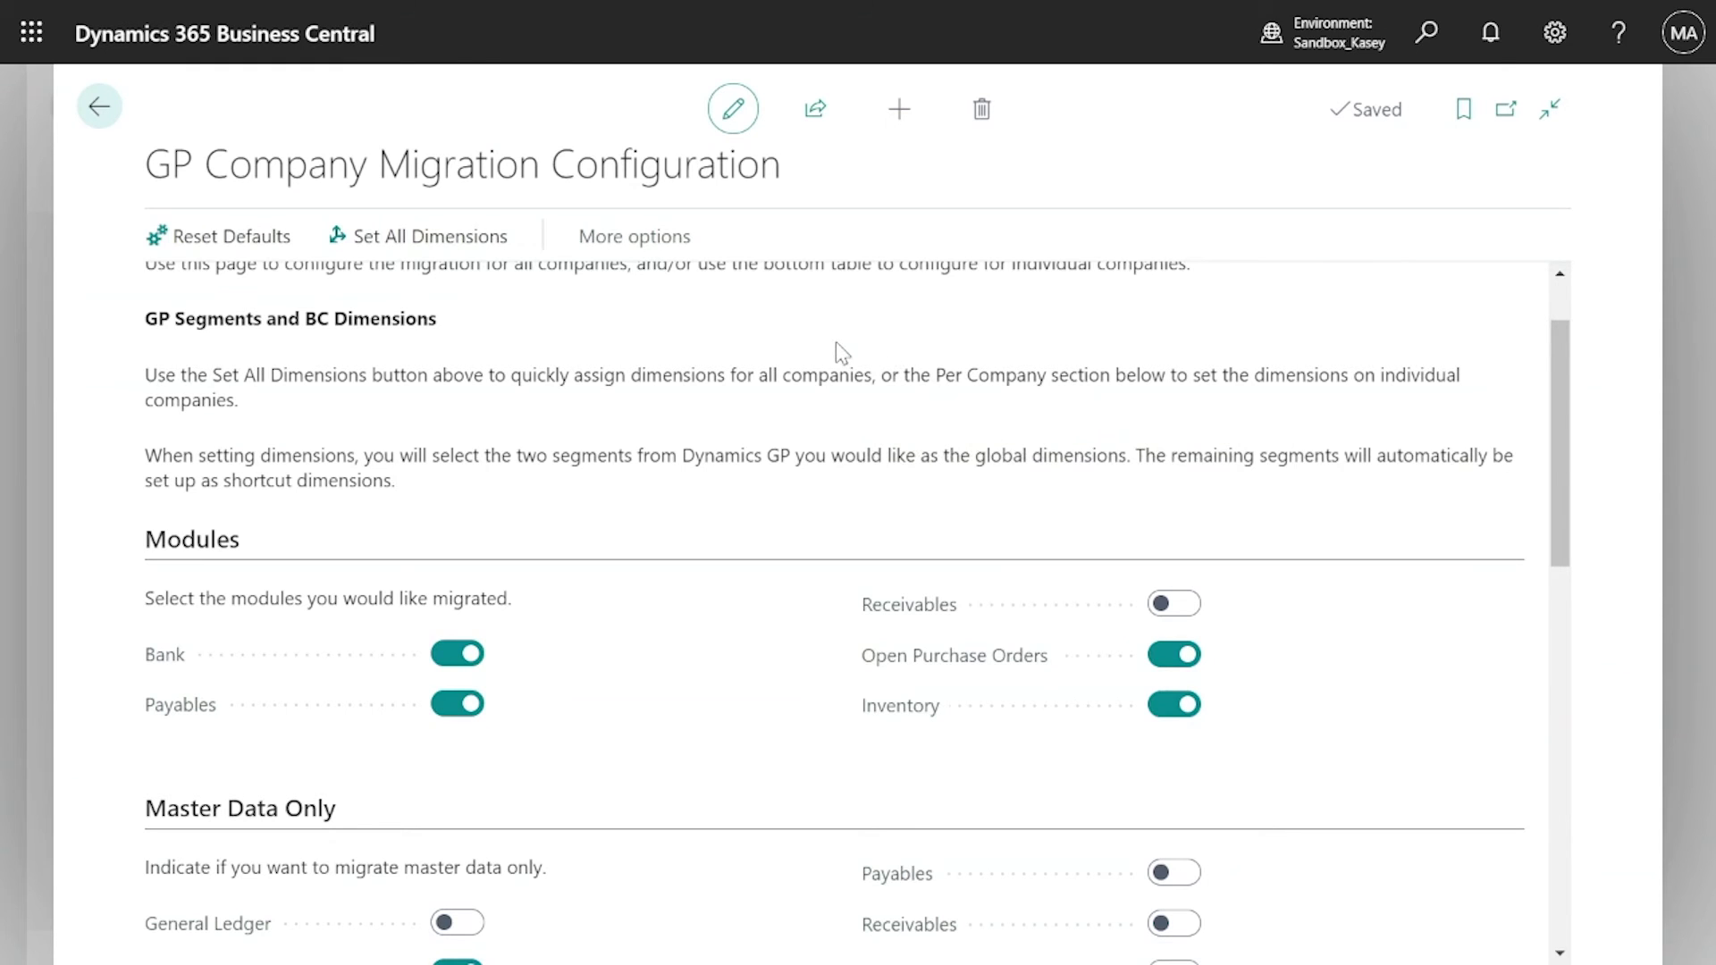
left_click(99, 107)
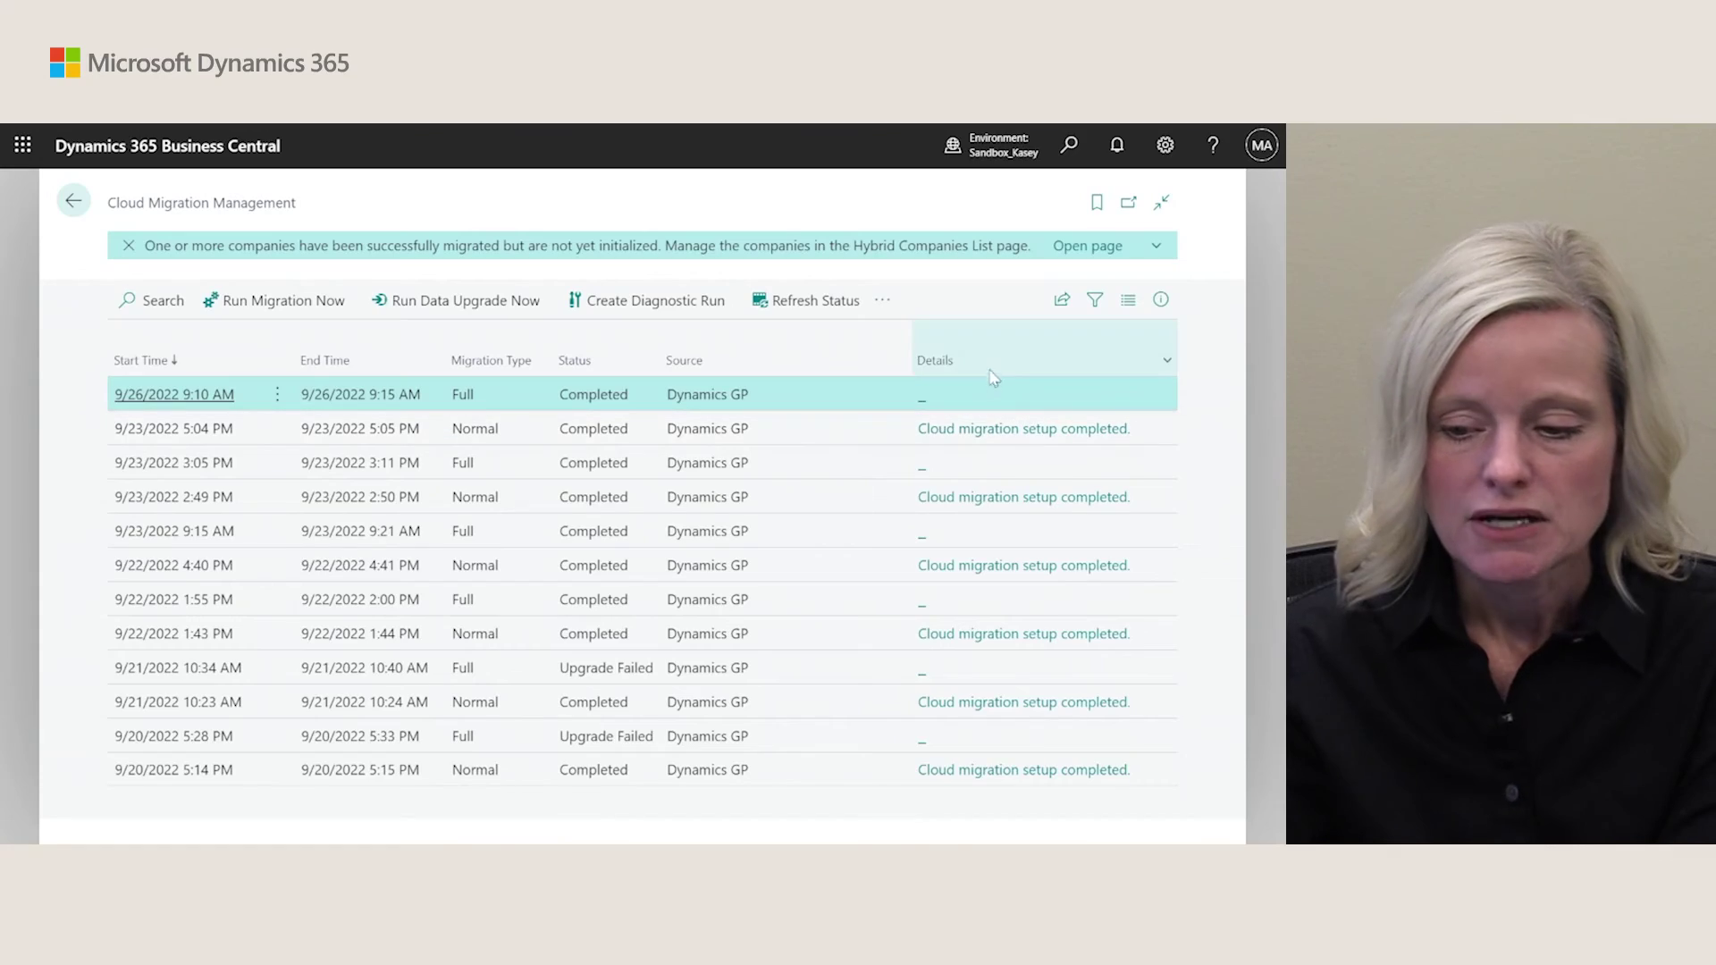
Step: In My Settings, change the company to Fabrikam, Inc. and confirm
left_click(75, 199)
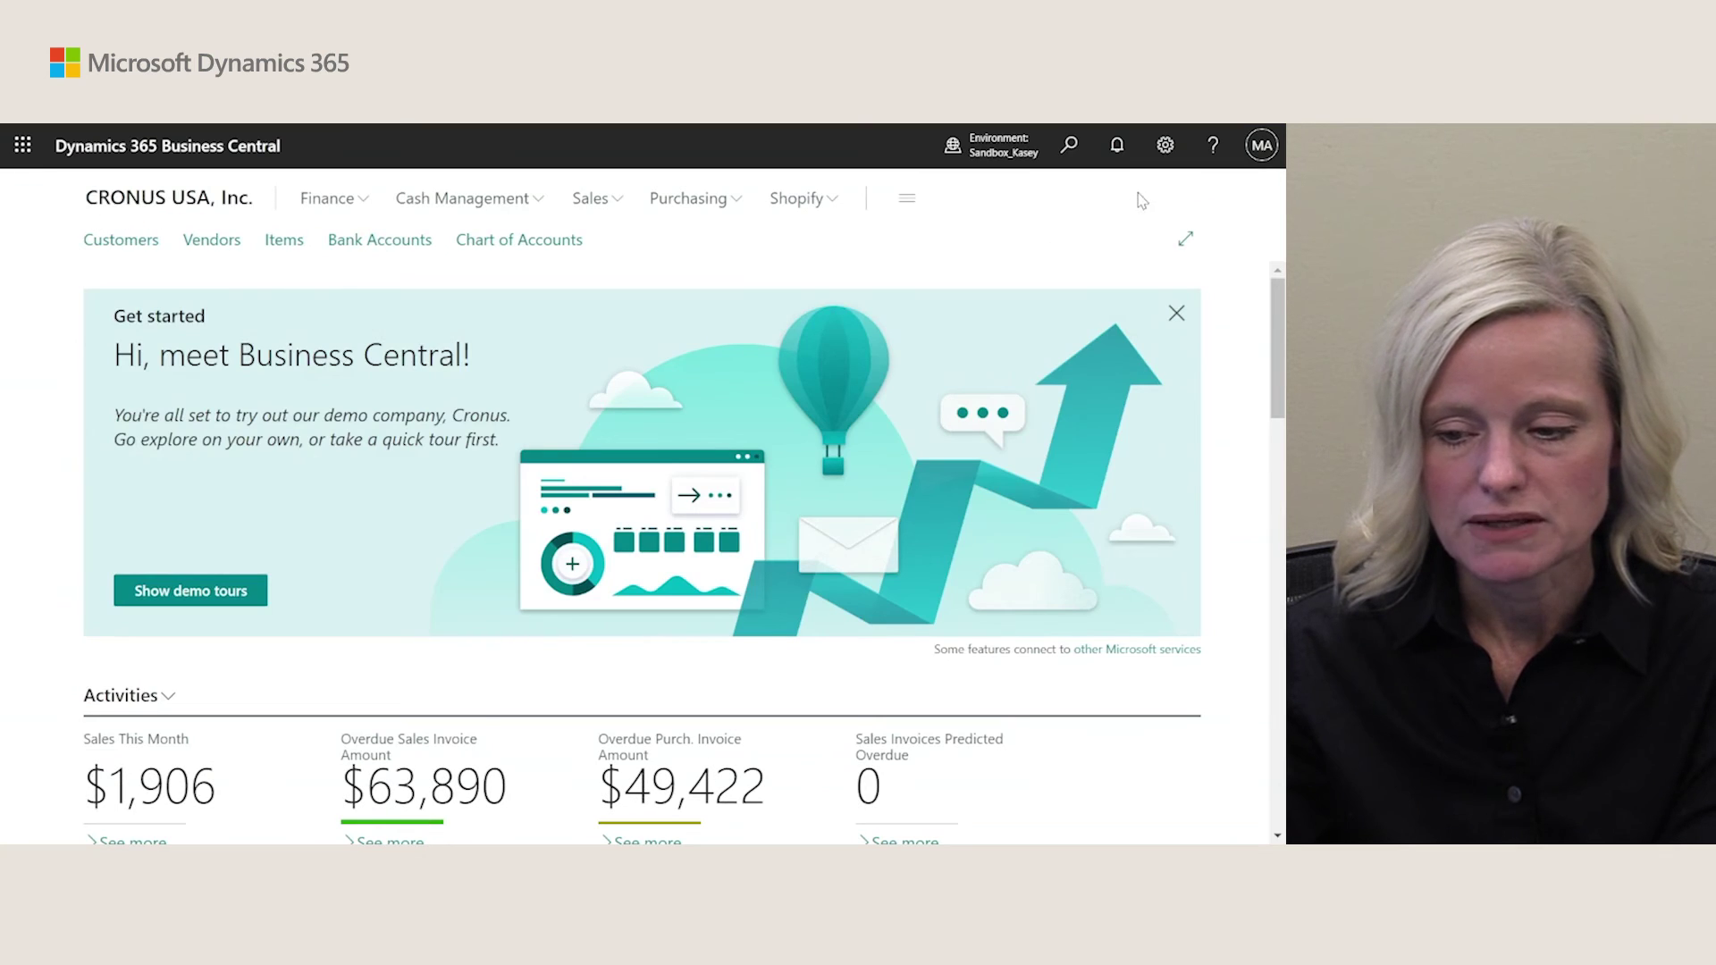
left_click(1165, 146)
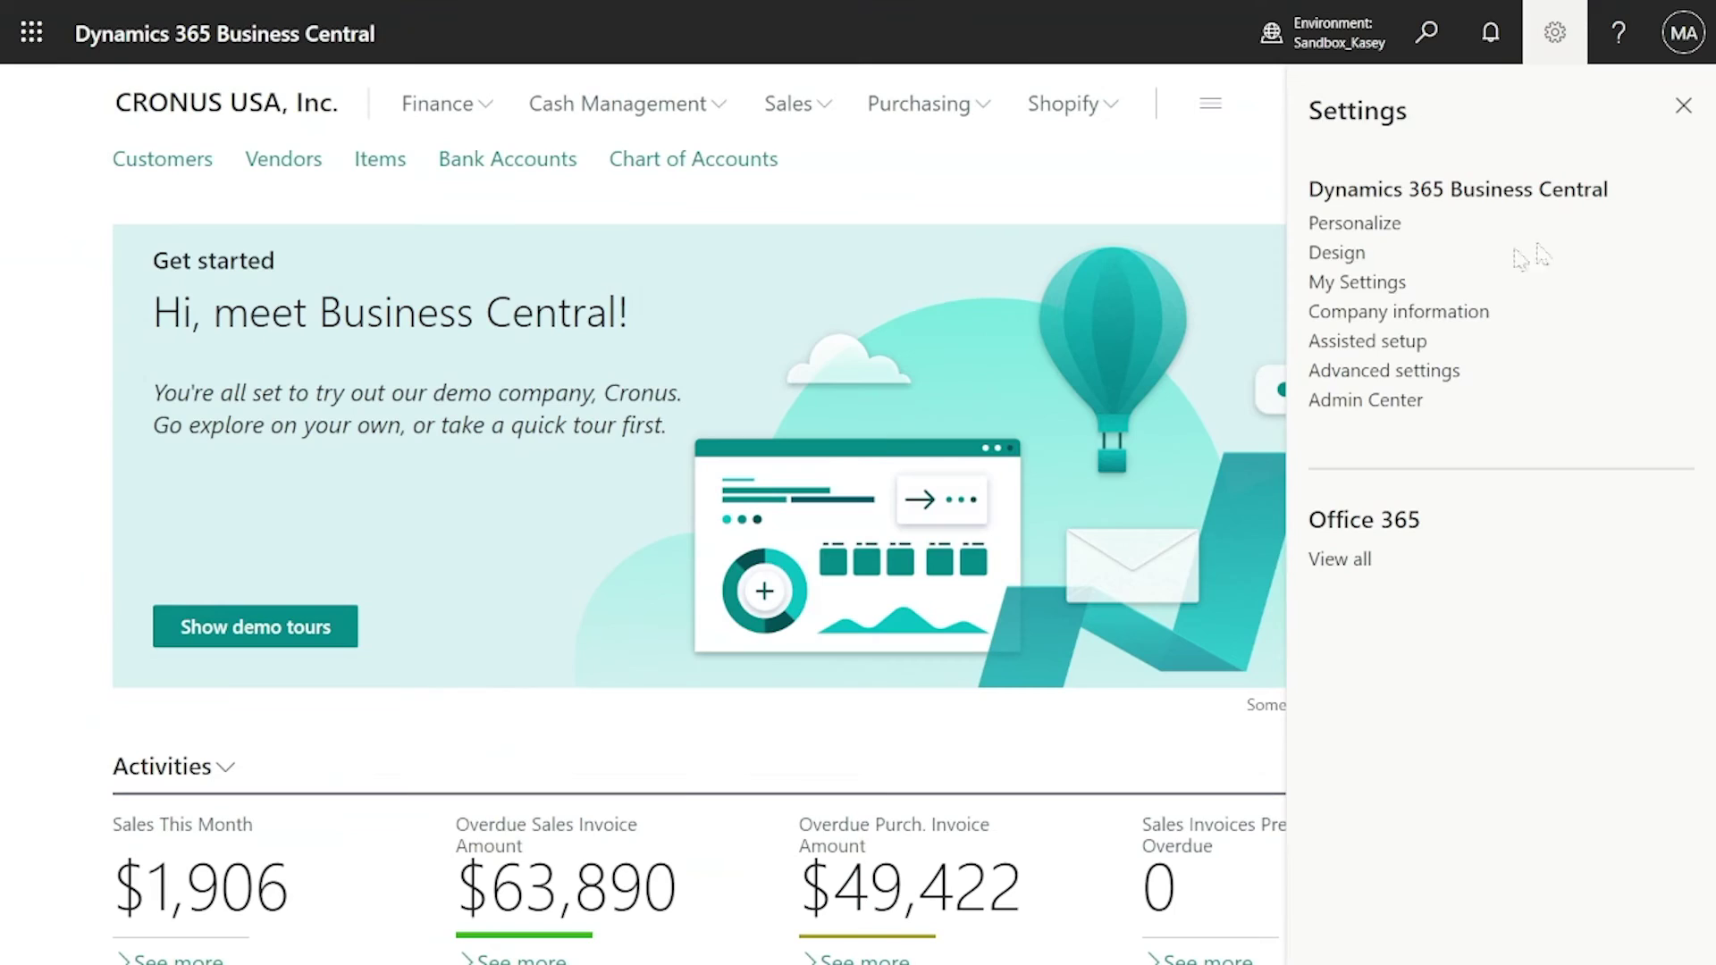
left_click(1016, 332)
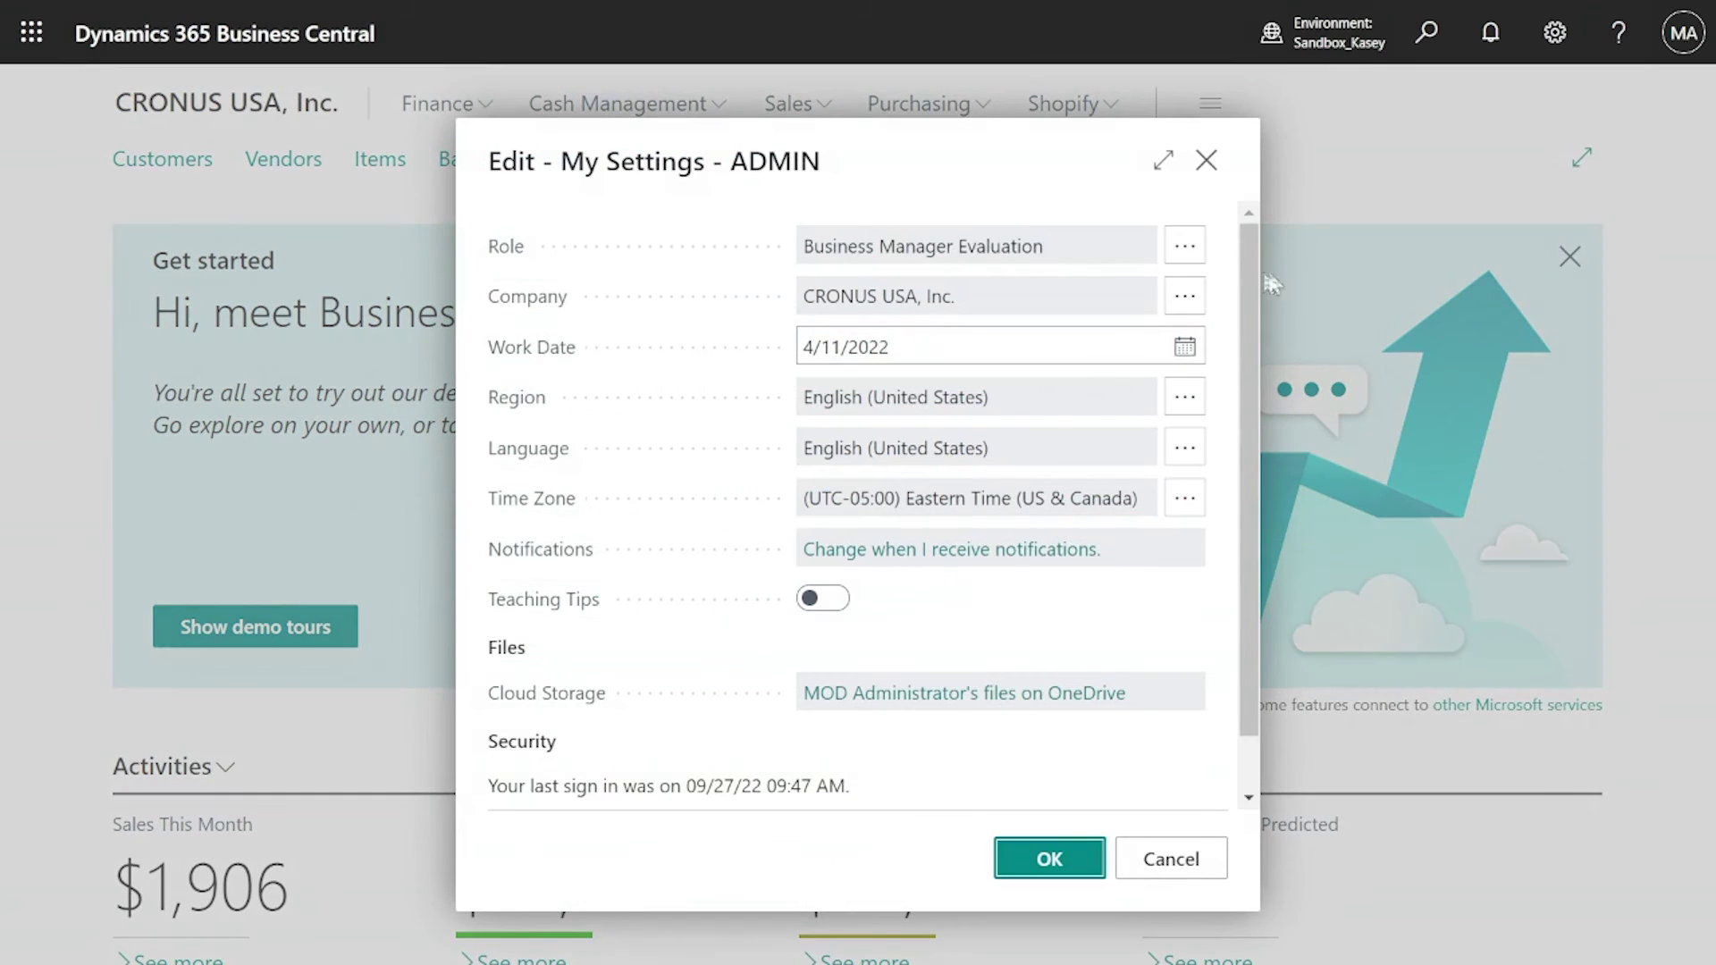
left_click(1185, 295)
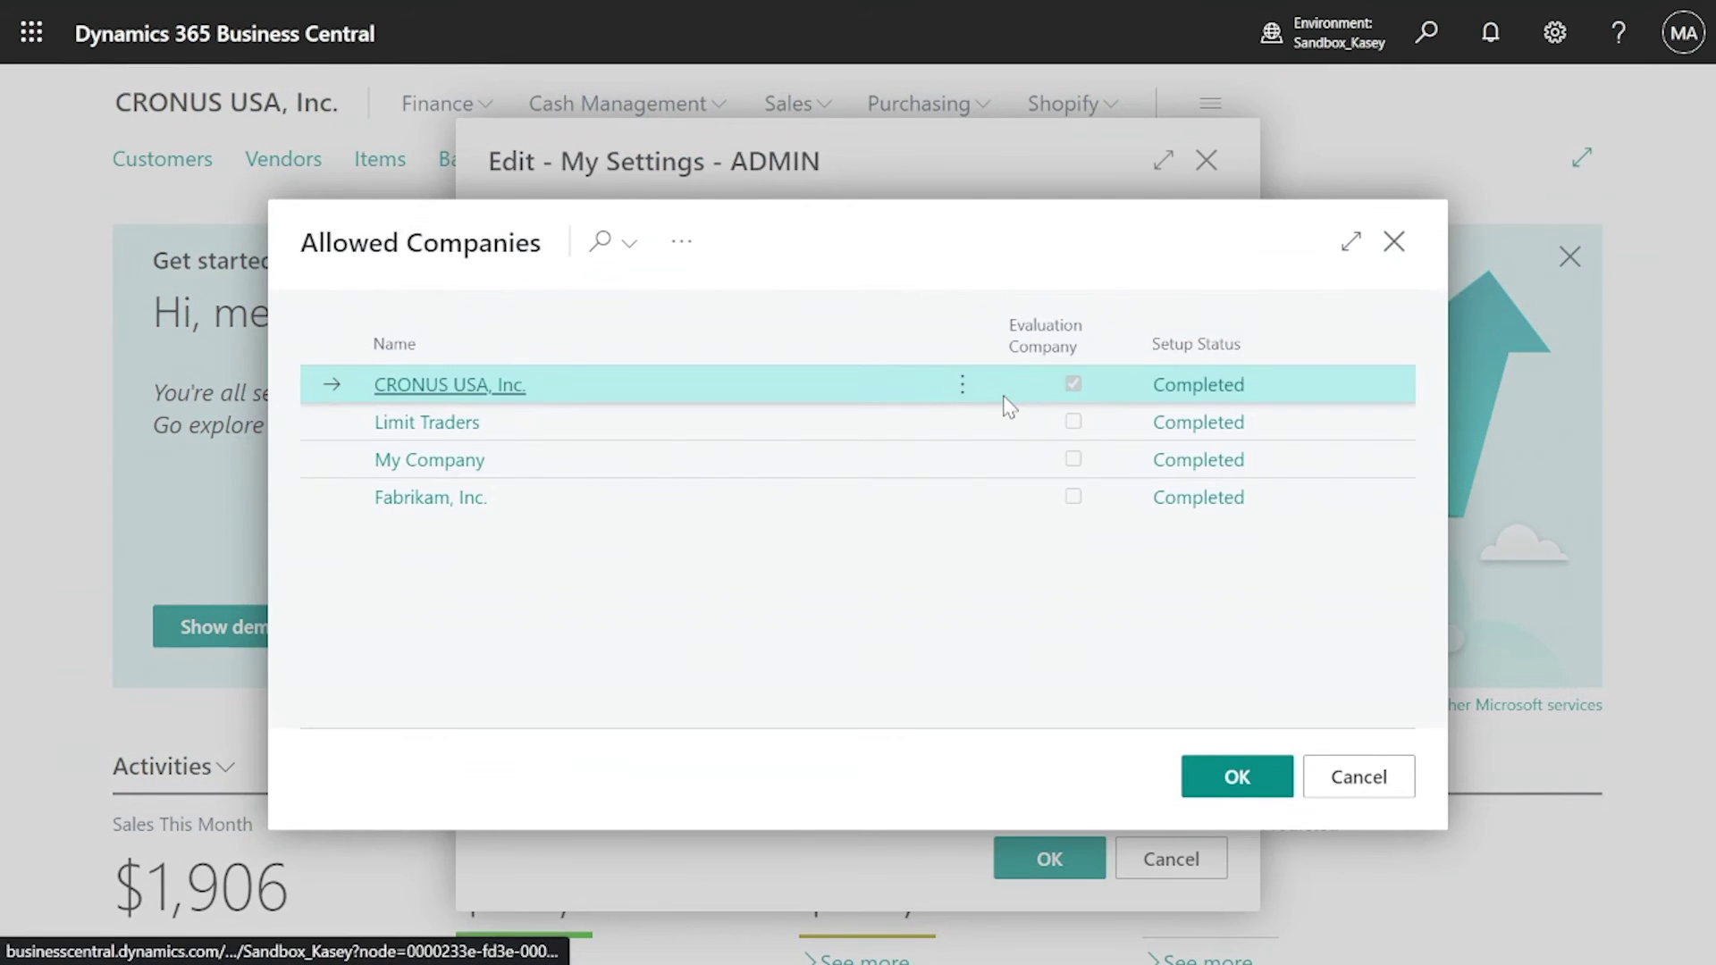
left_click(1044, 497)
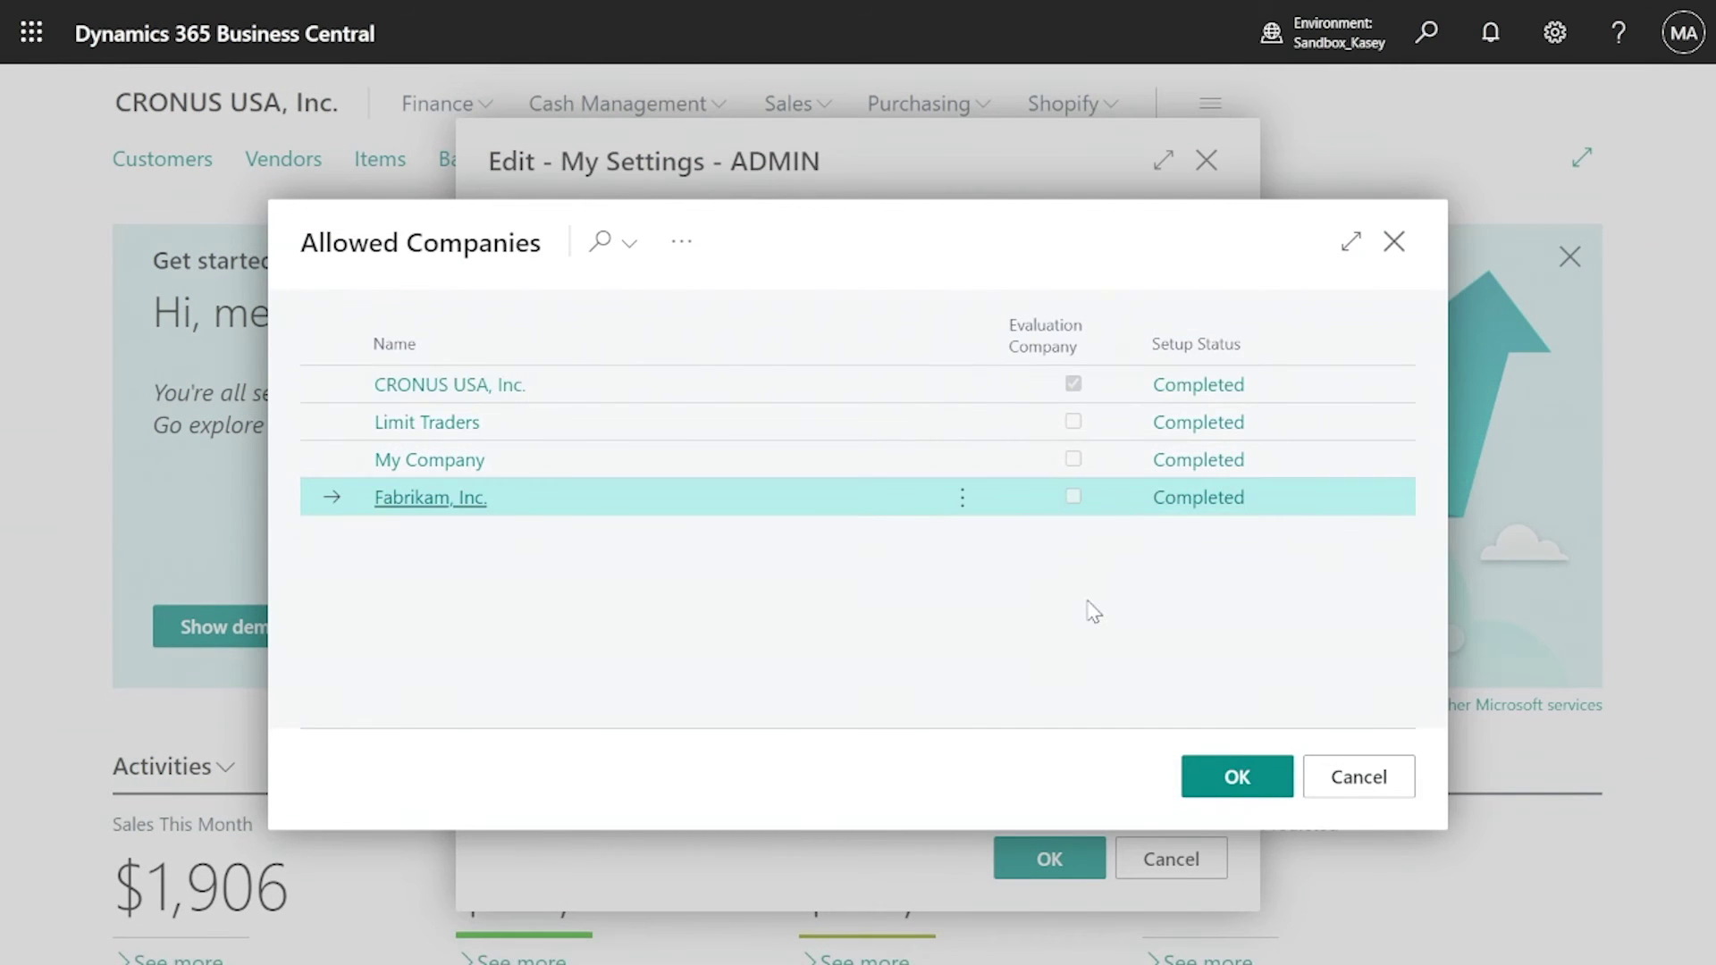
left_click(1260, 776)
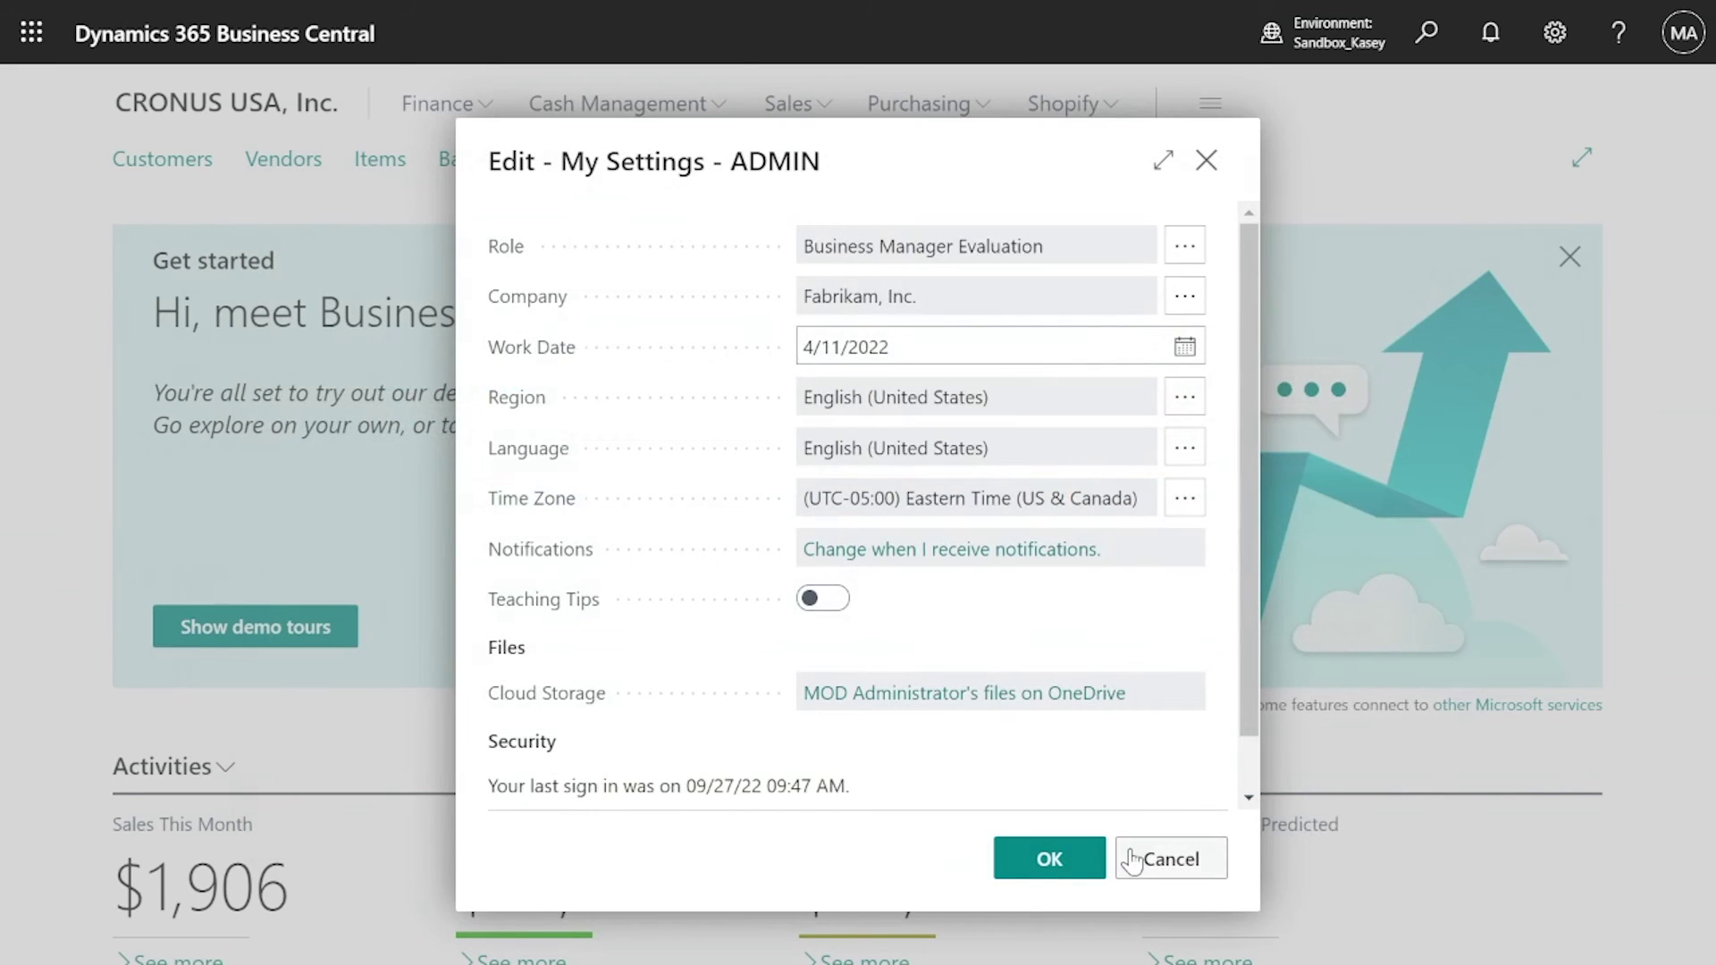
left_click(1046, 862)
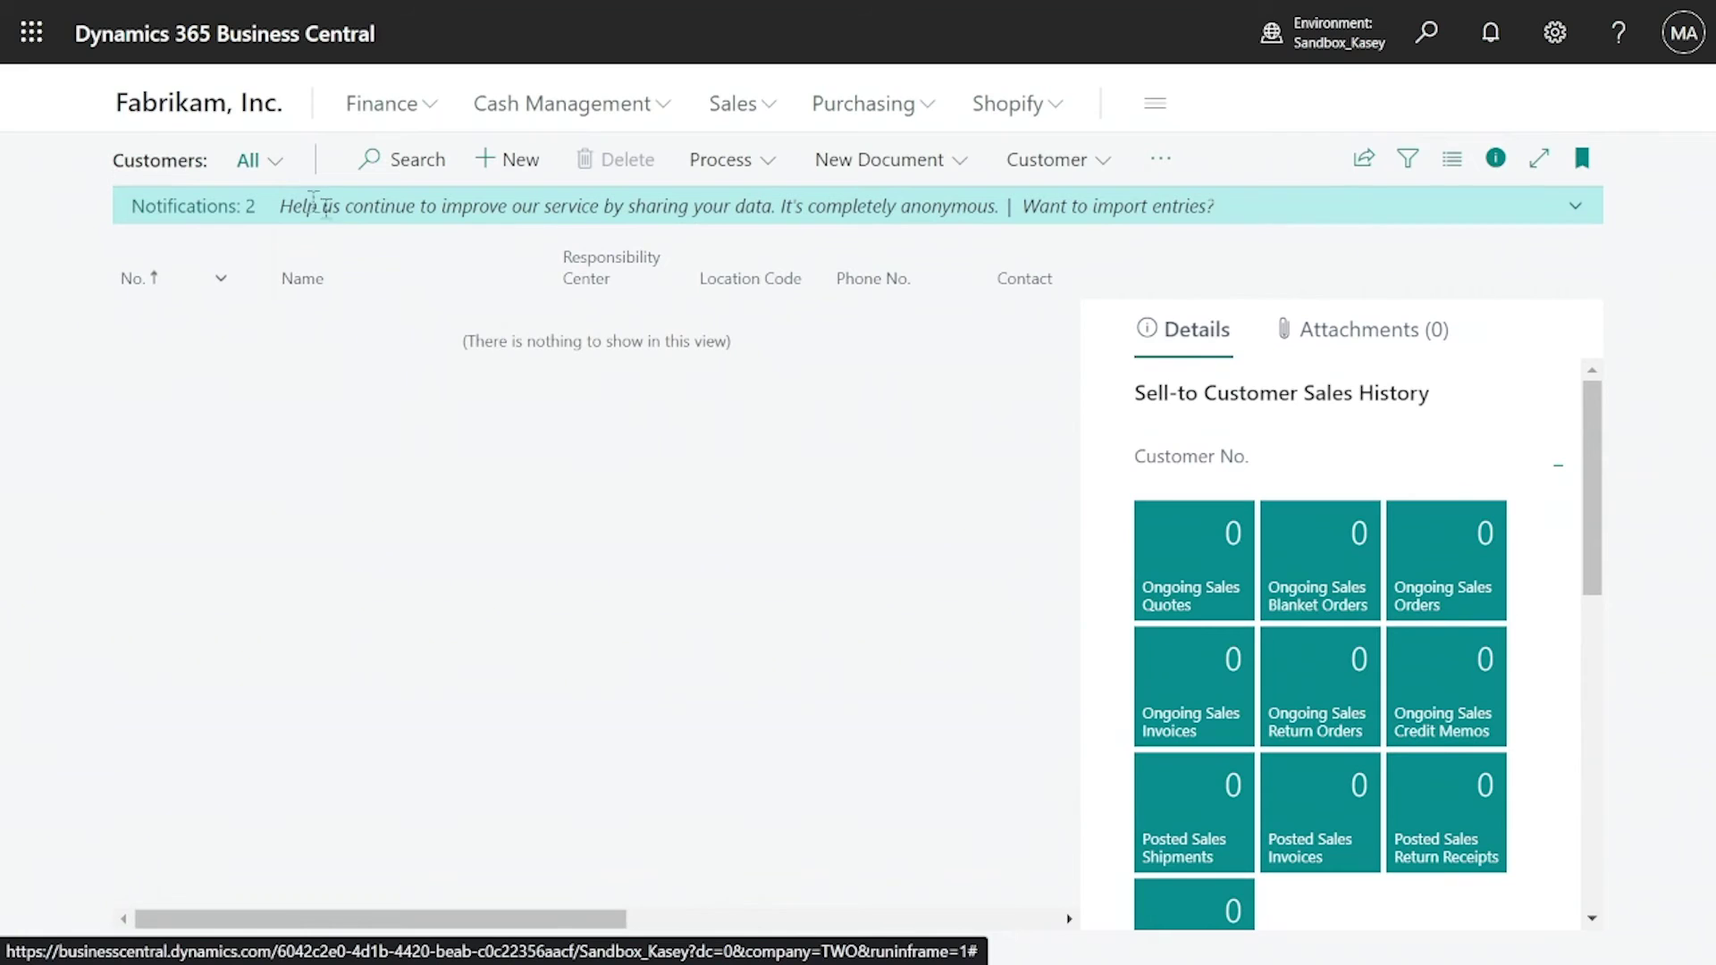
Step: Open Fabrikam's vendors, drill into Advanced Office Systems' 4,989.42 balance ledger entries, then go back
left_click(194, 119)
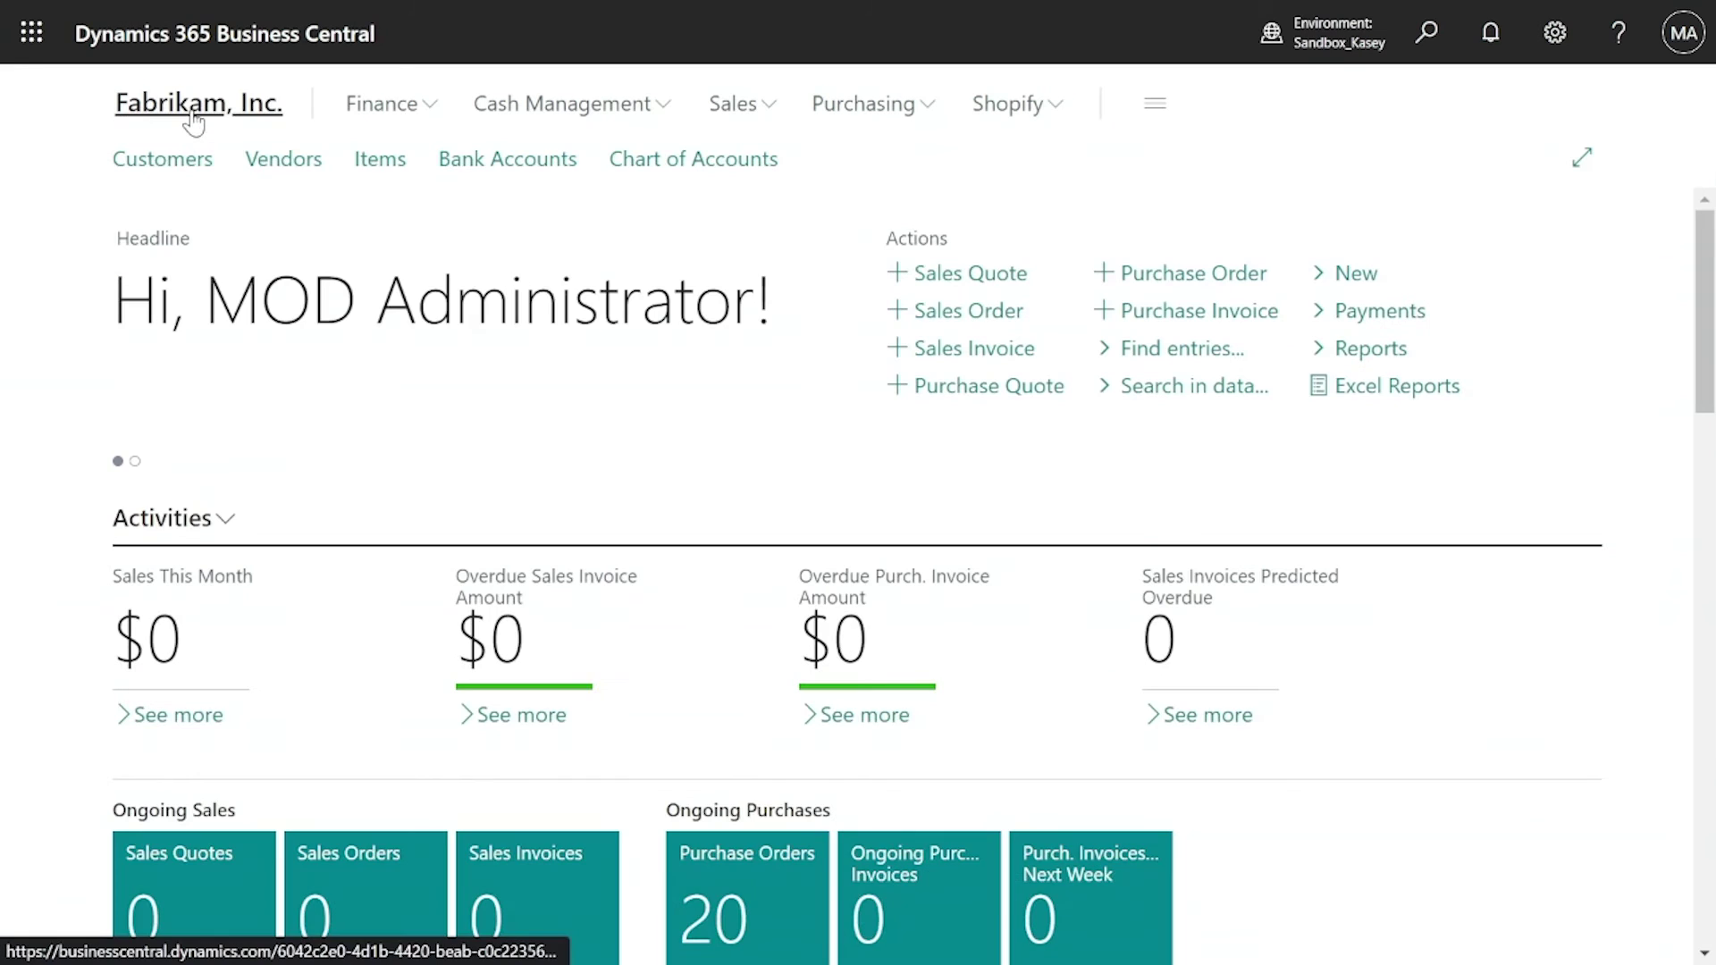
left_click(284, 161)
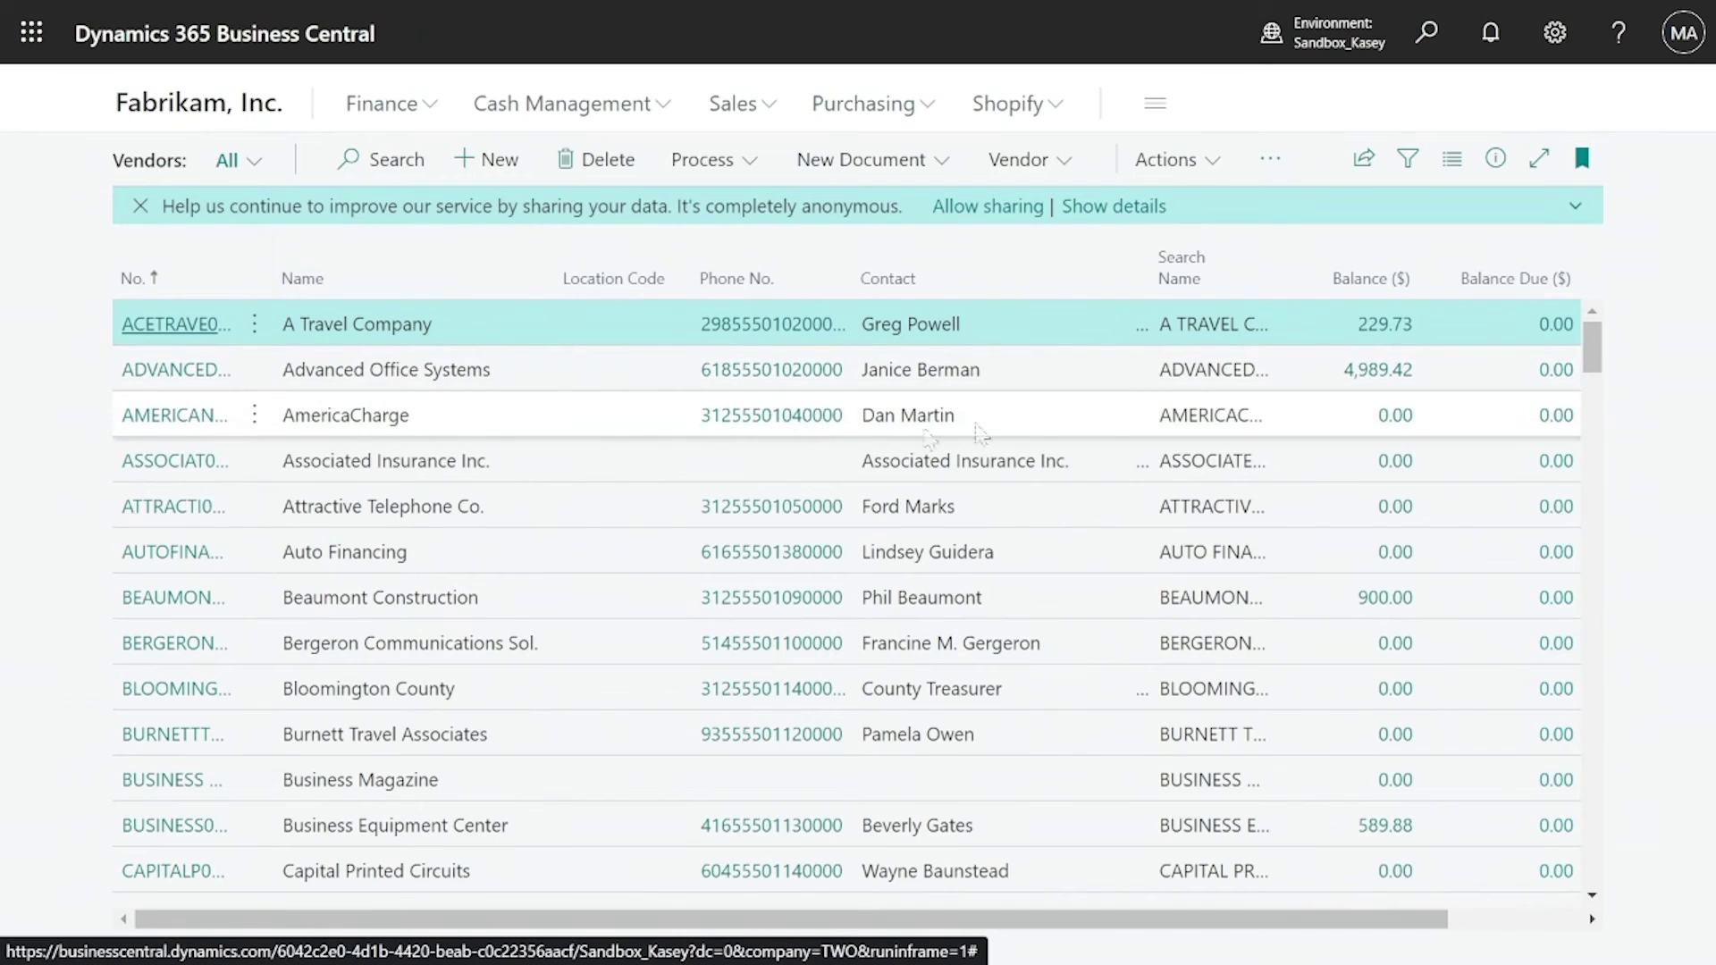
left_click(1383, 371)
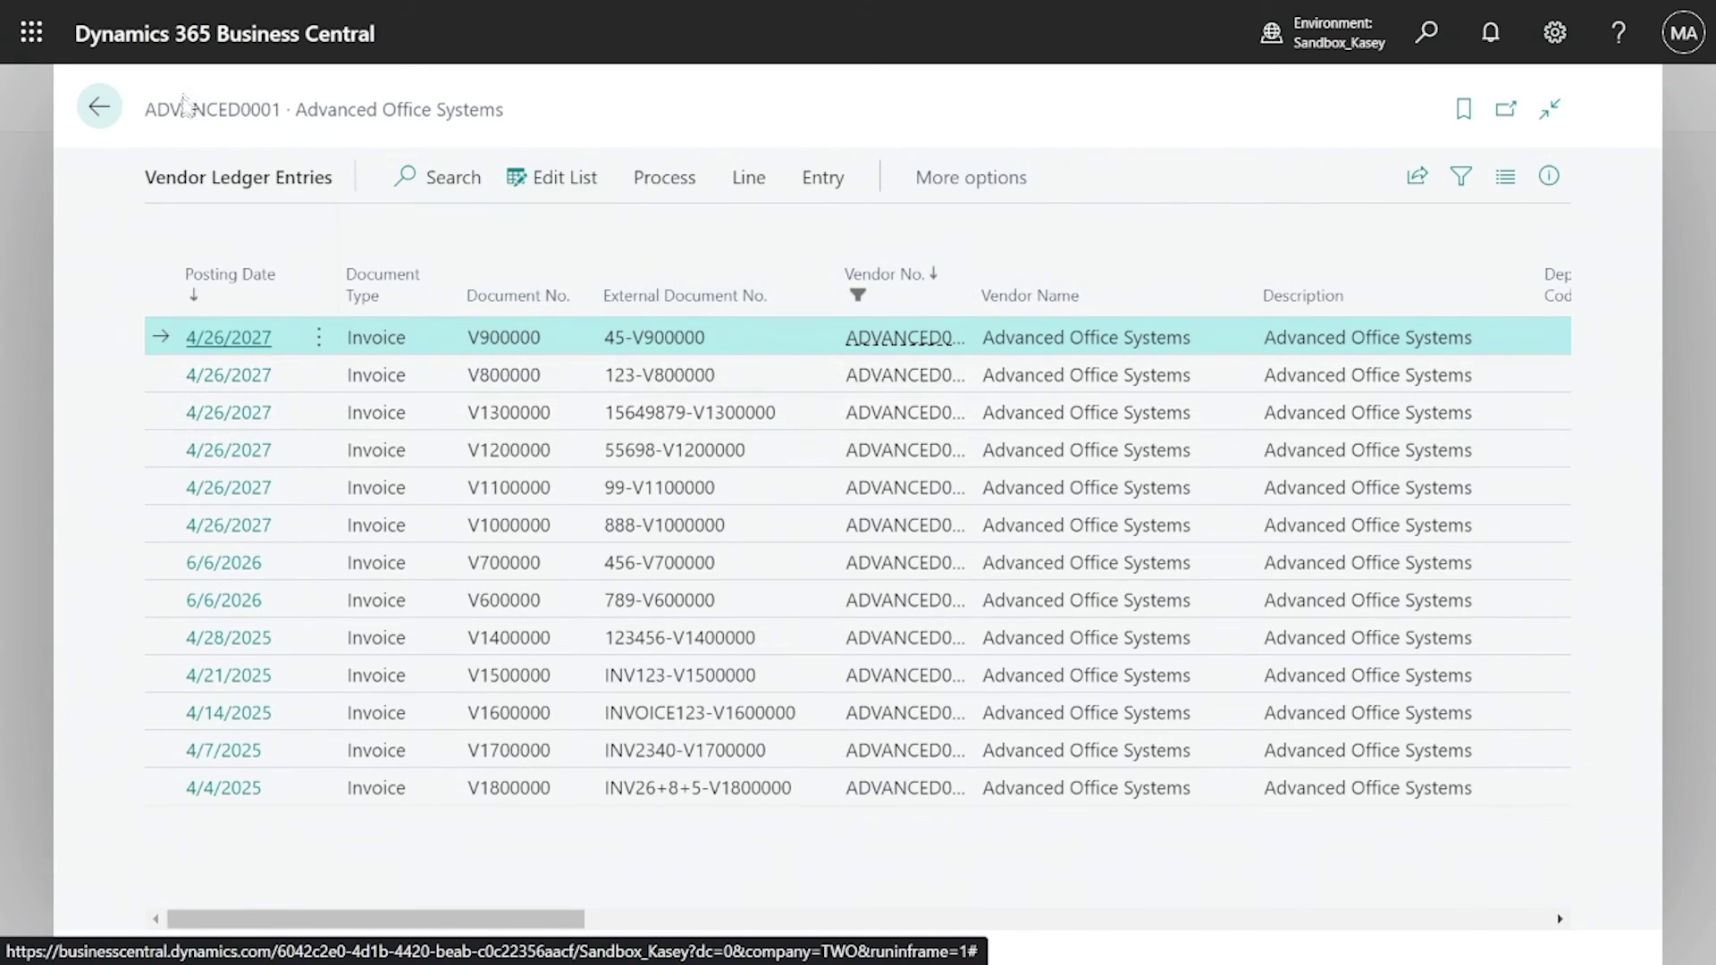
left_click(99, 106)
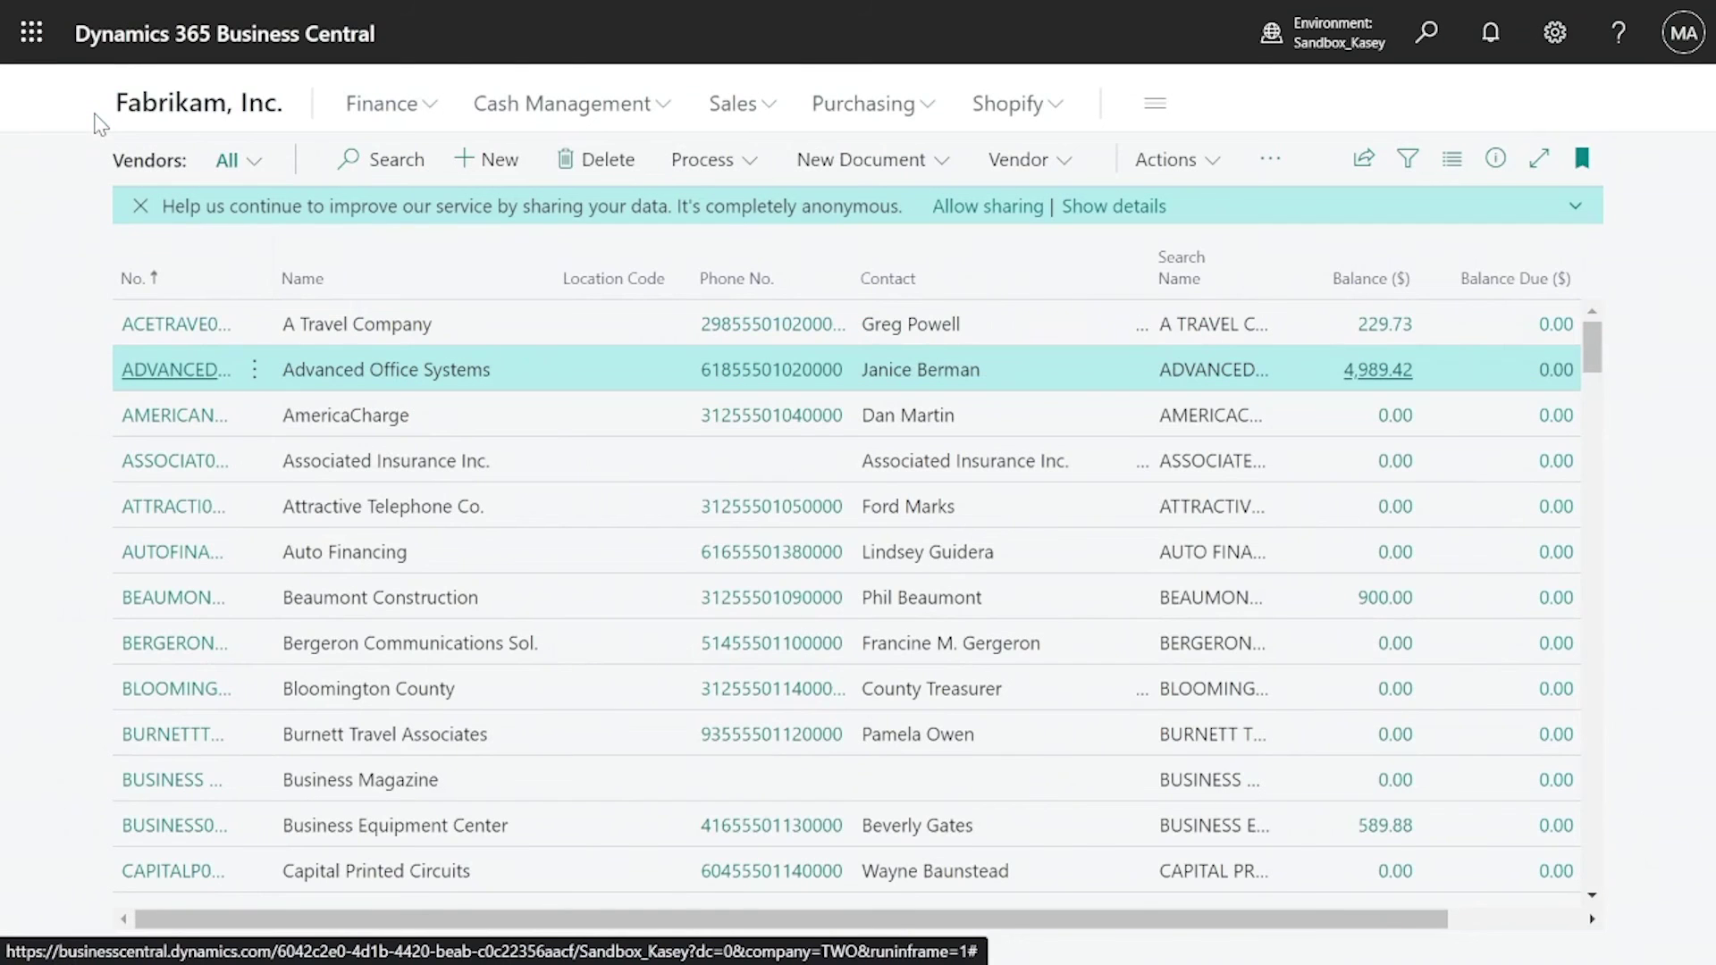
left_click(195, 367)
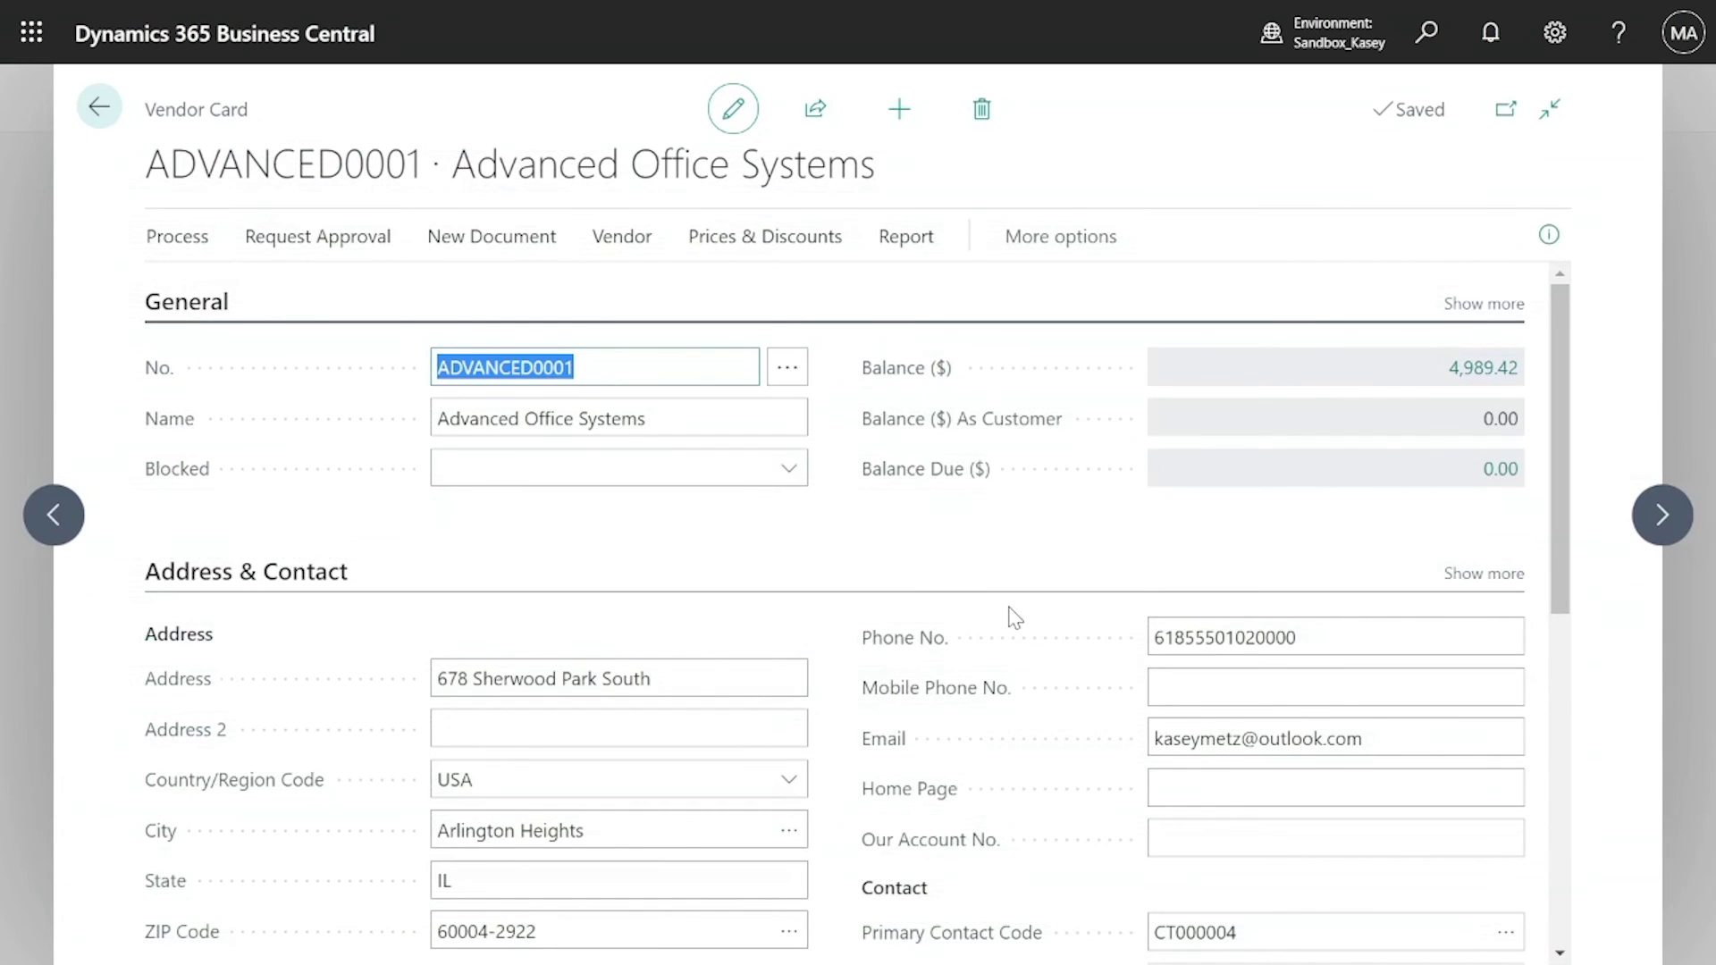
scroll(1012, 617, "down", 7)
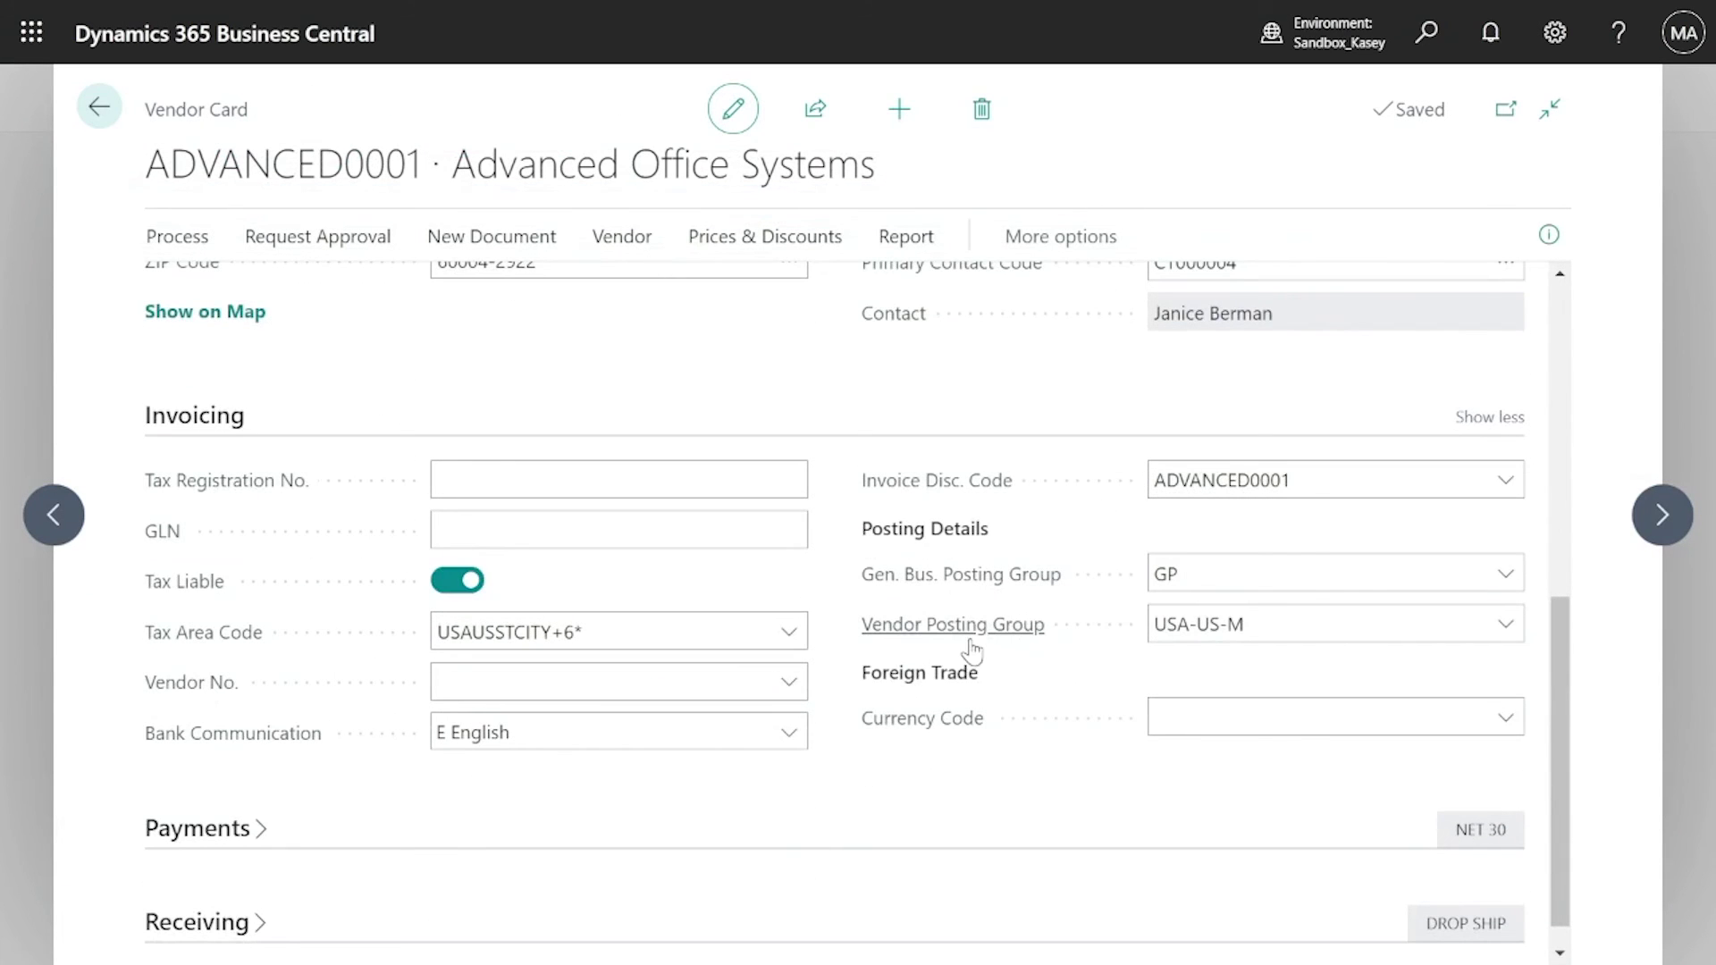
mouse_move(972, 650)
left_click(1507, 626)
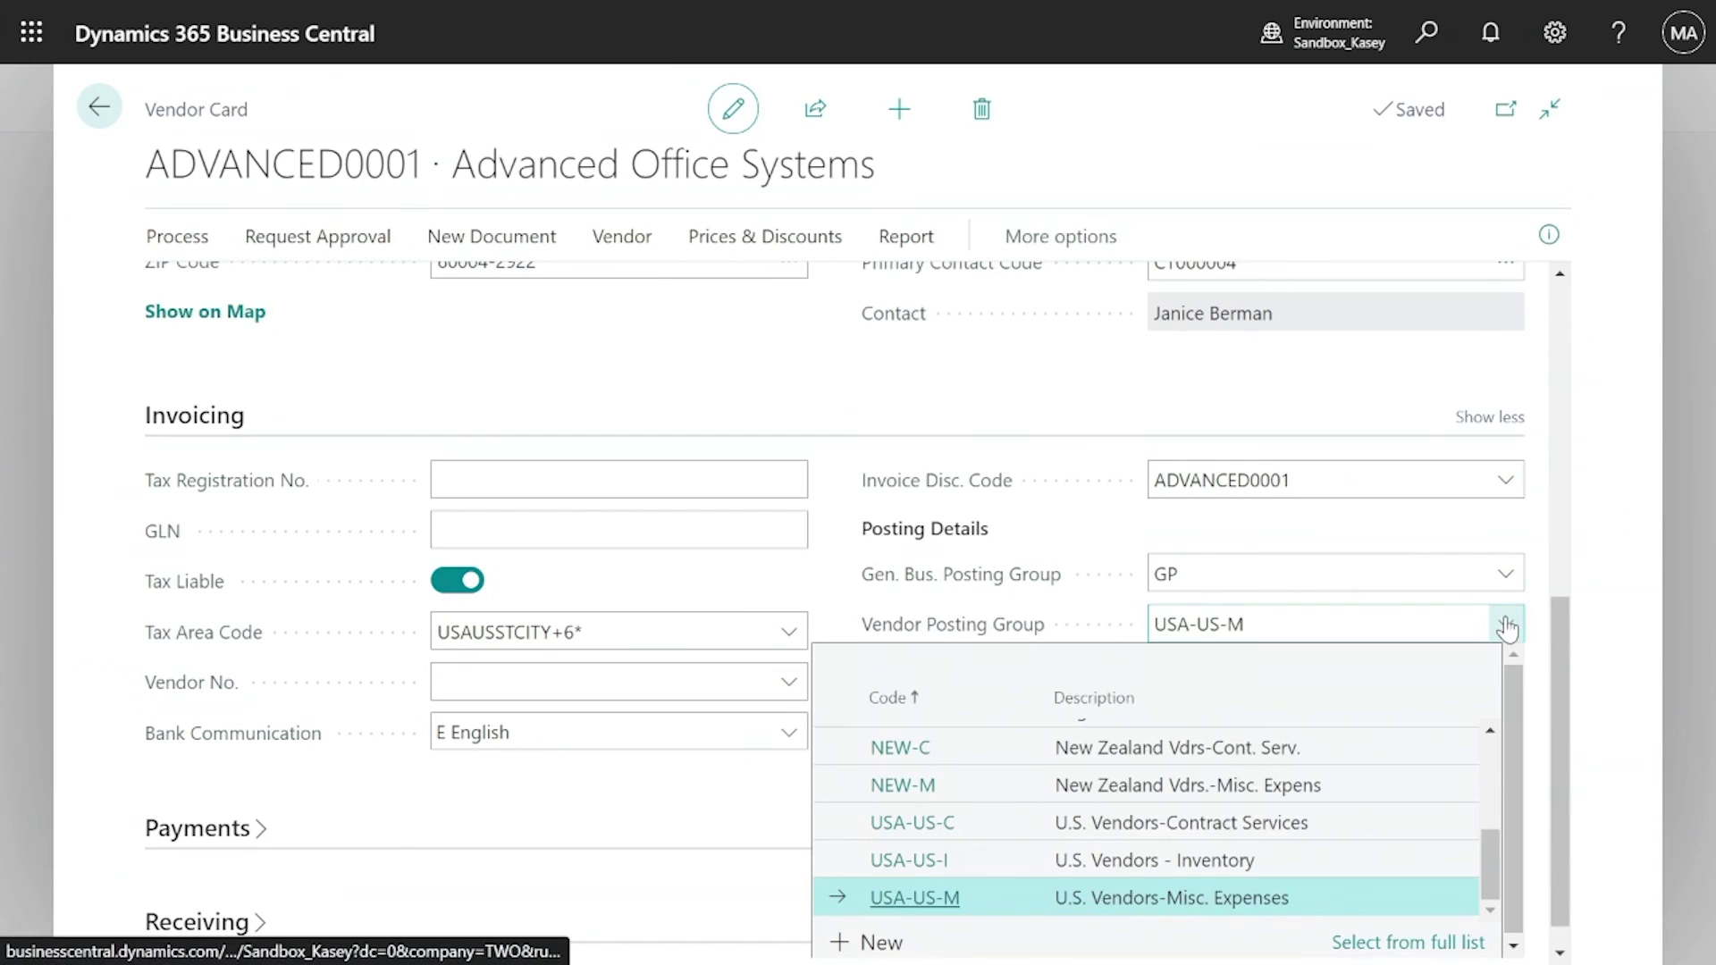
left_click_drag(1491, 840, 1489, 746)
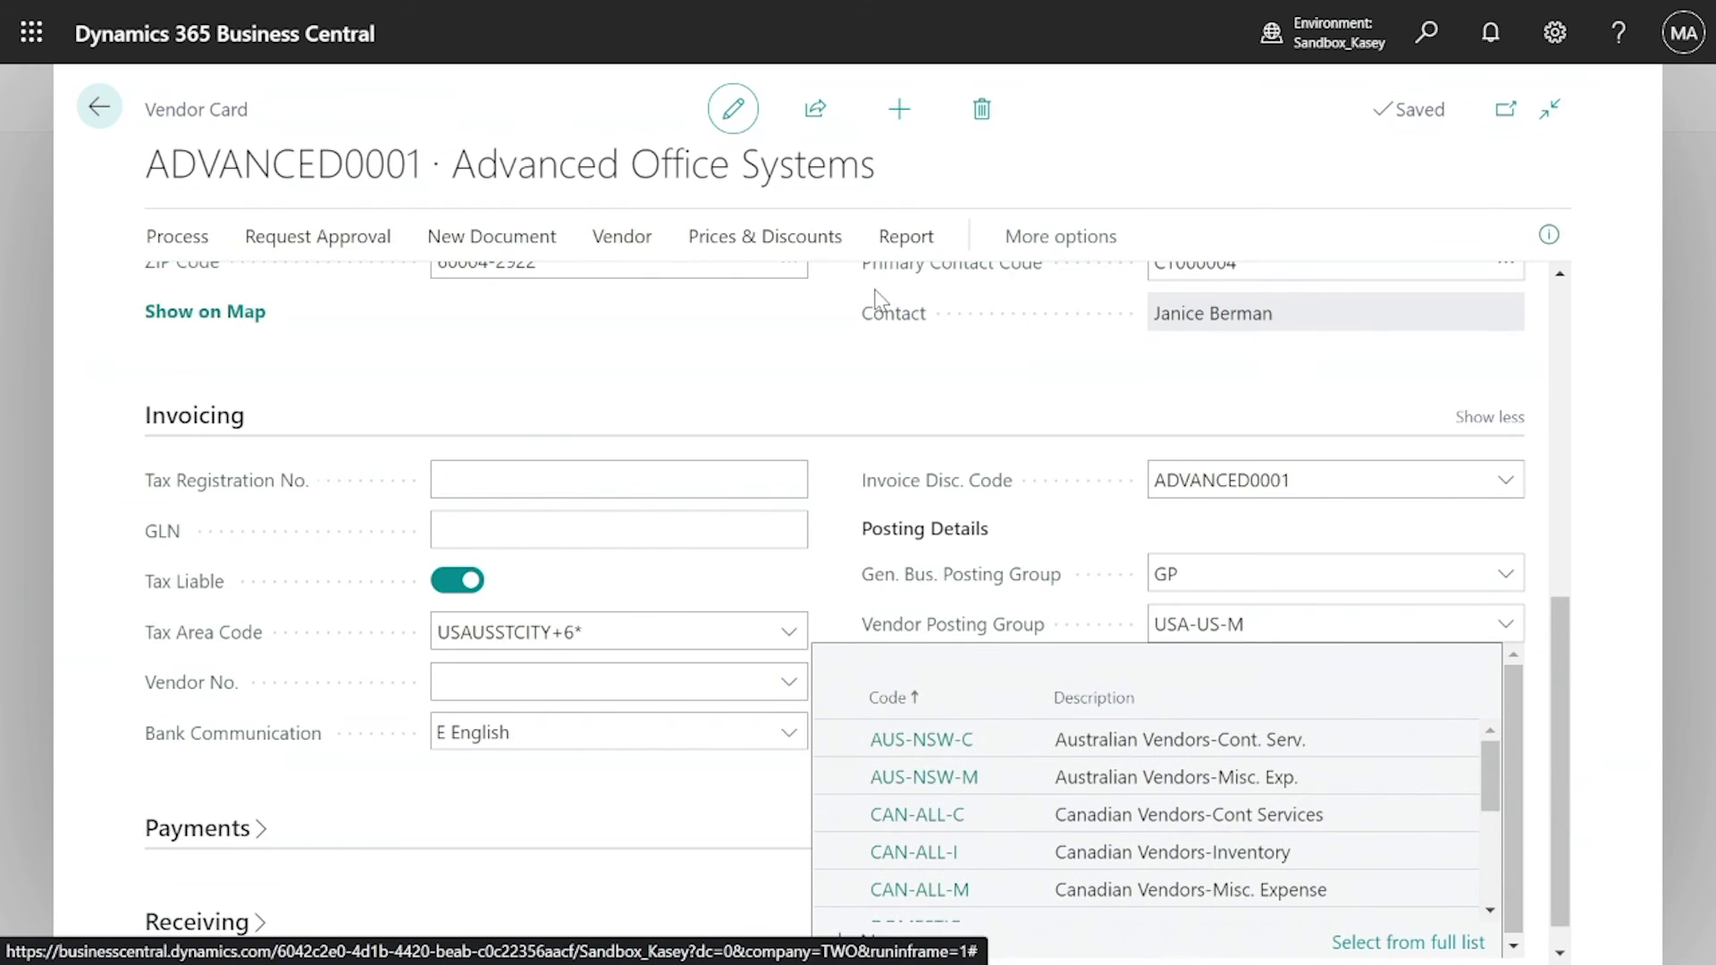
left_click(98, 107)
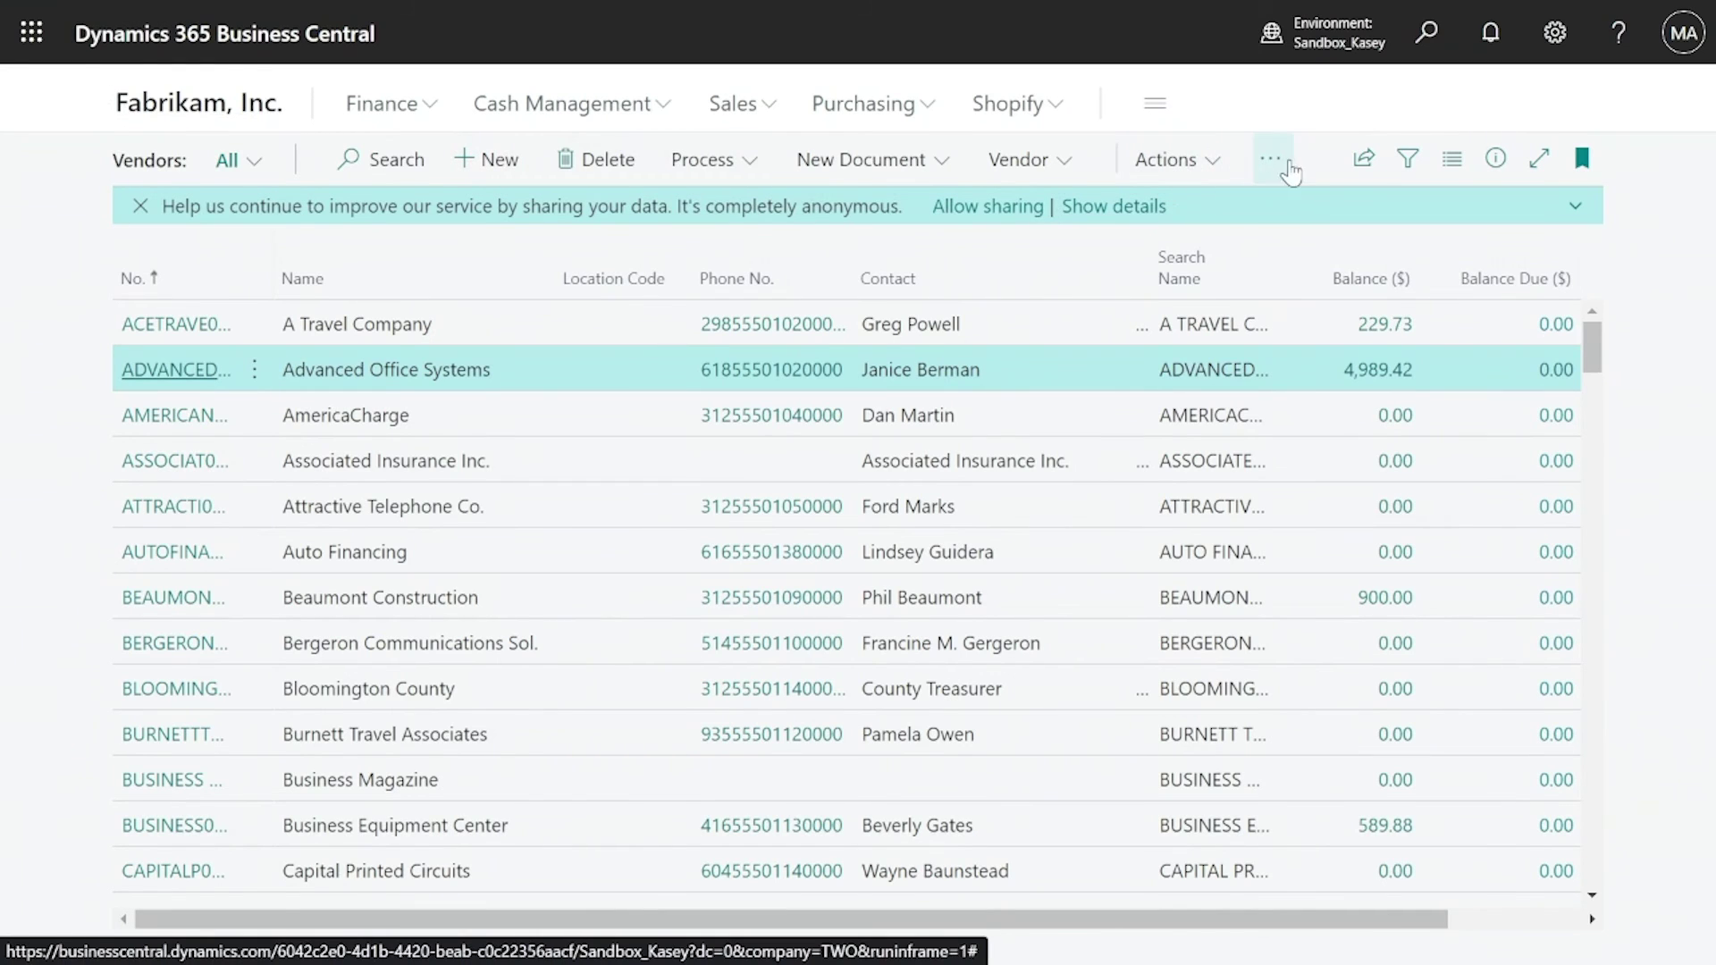
Step: Open the Vendor - Trial Balance report from the vendor list's General reports
left_click(1270, 166)
mouse_move(1270, 260)
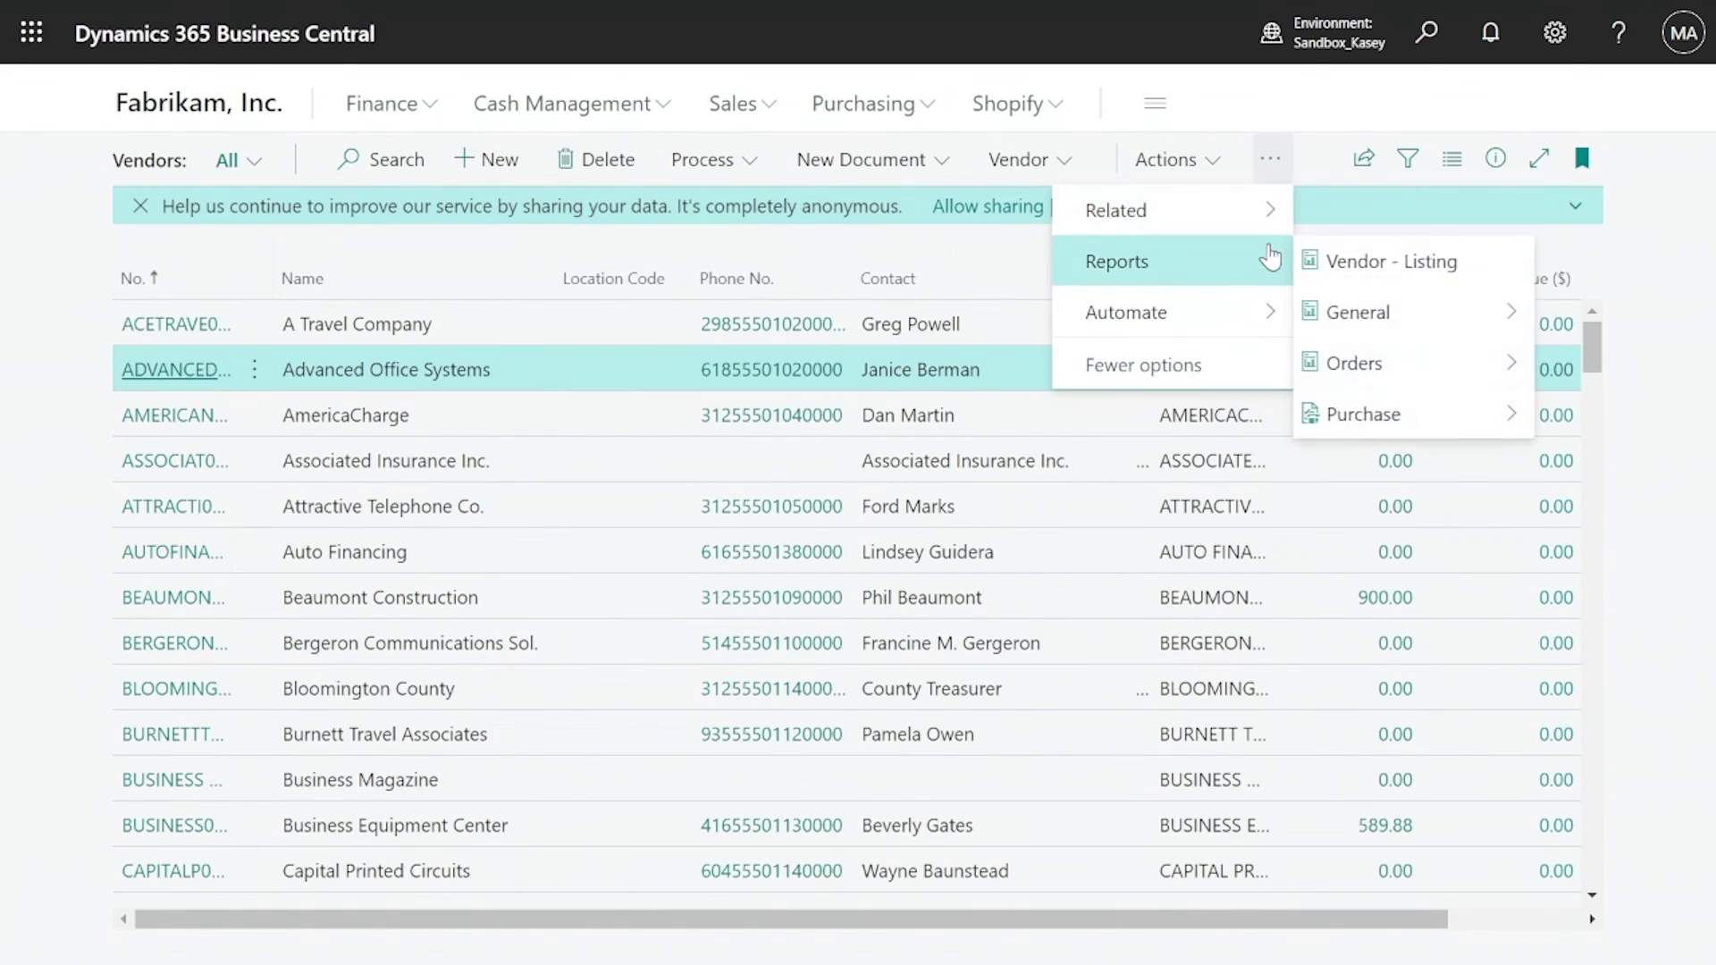
mouse_move(1359, 311)
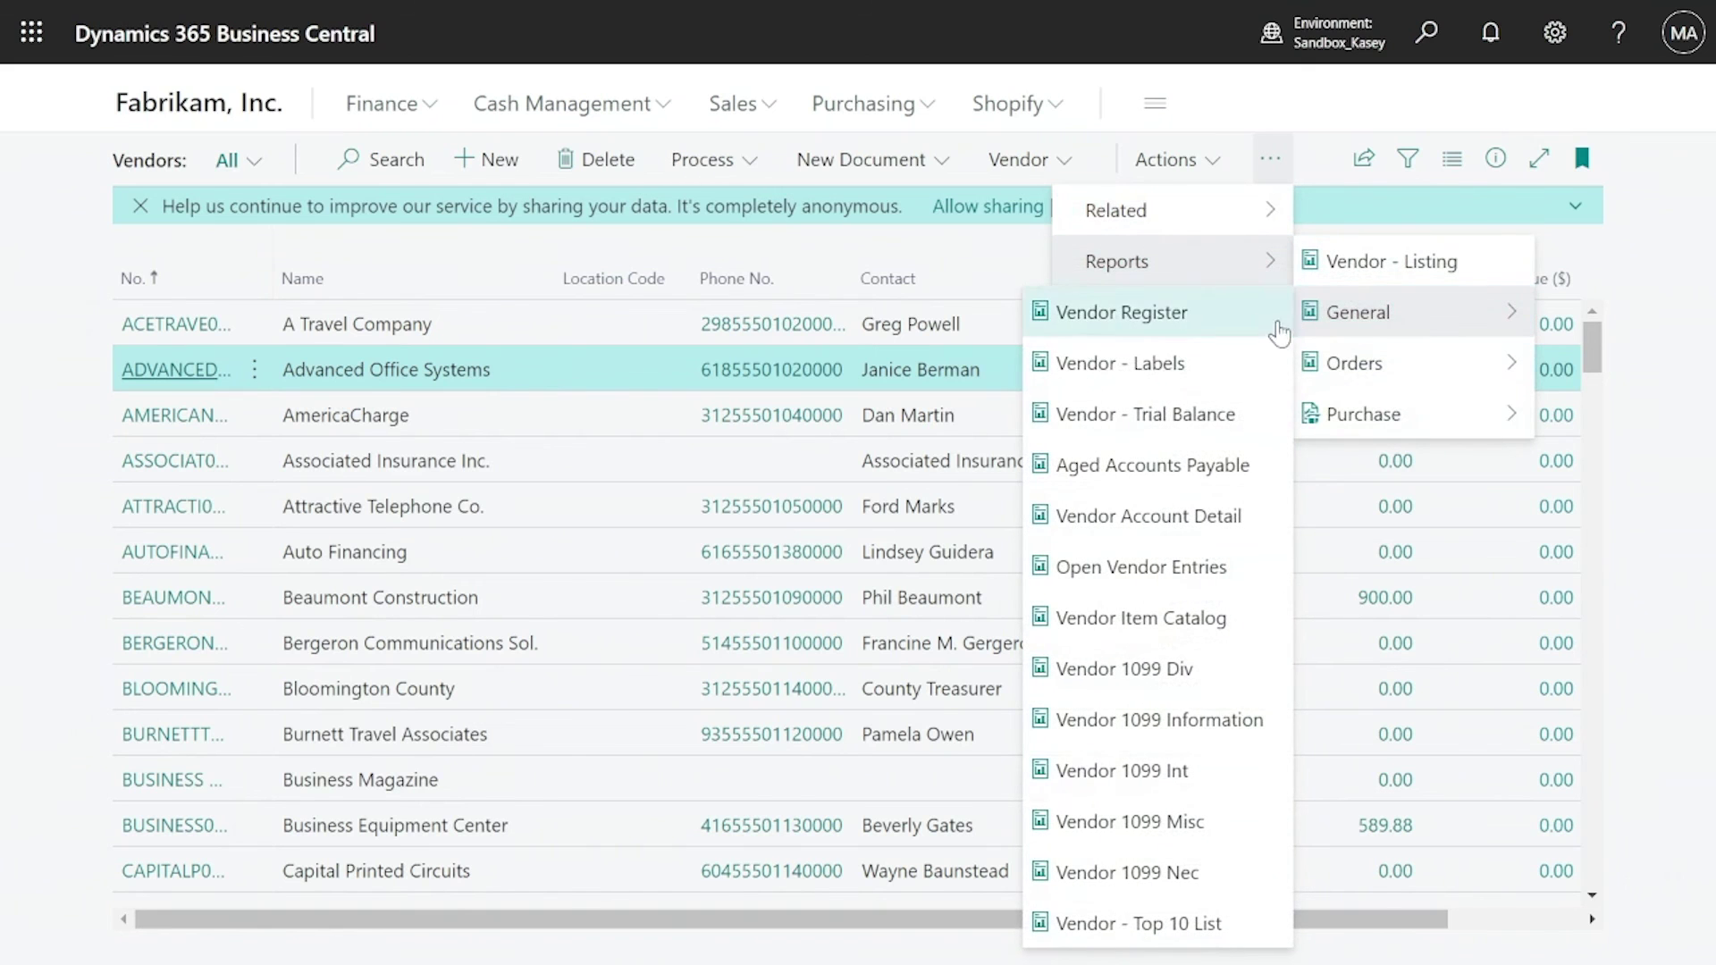
left_click(1233, 413)
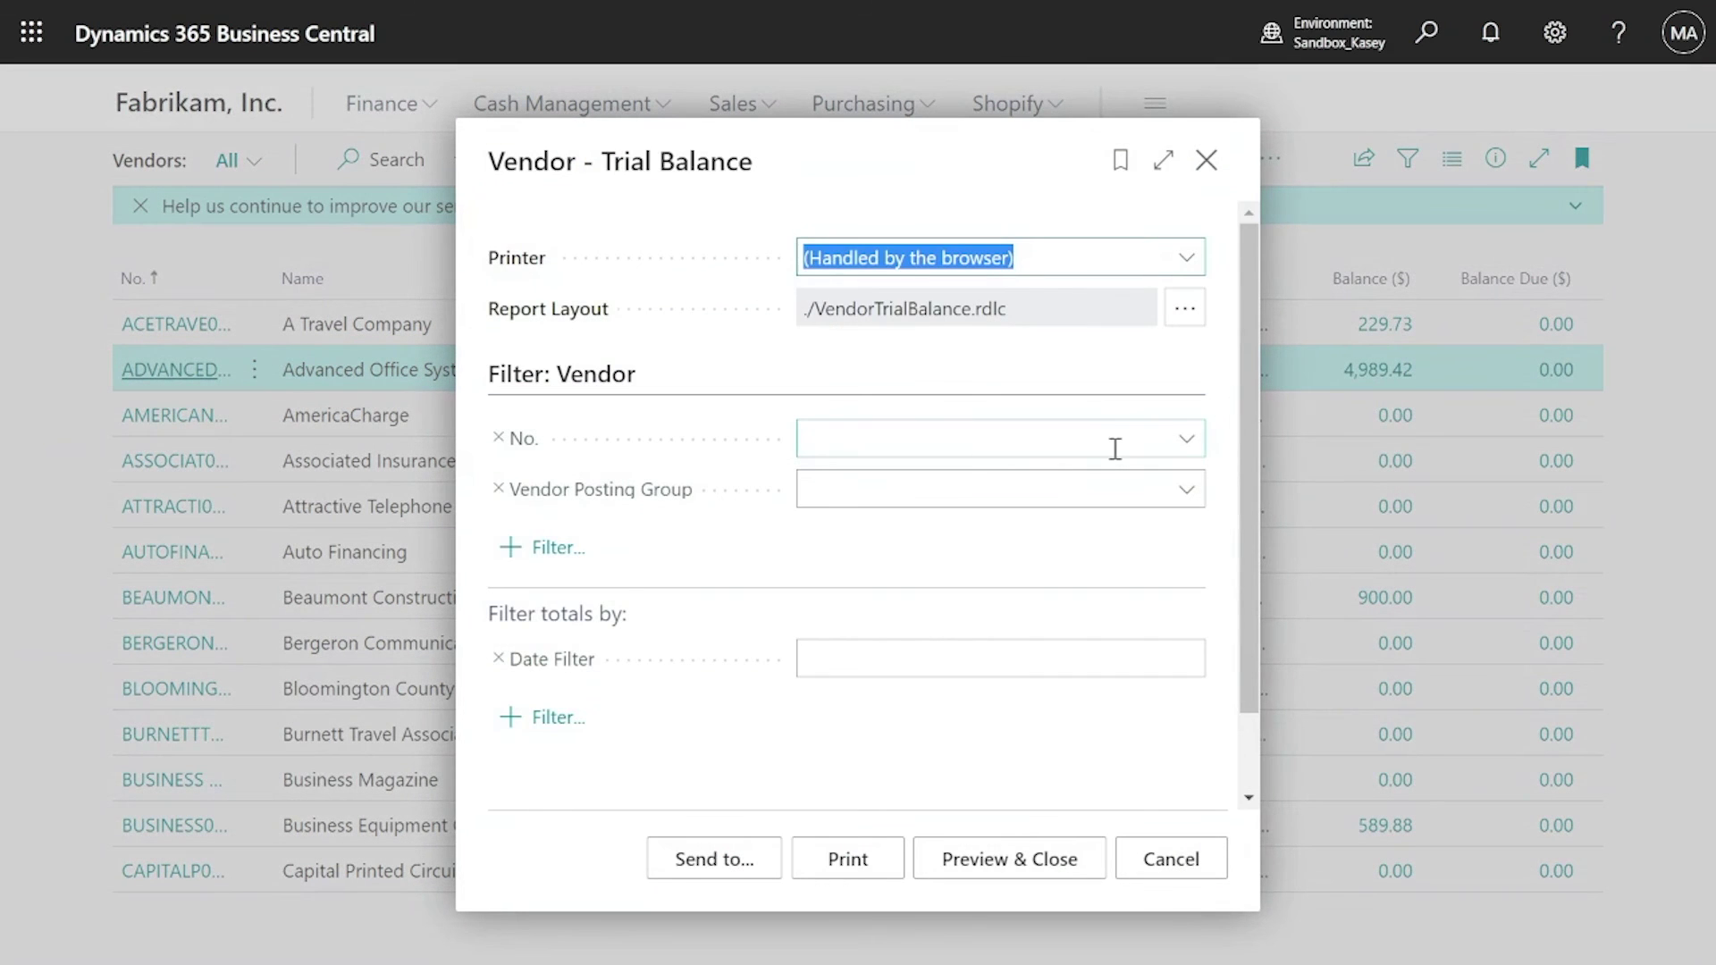
Step: Review the Vendor Posting Group filter choices, close the report unrun, and return to Fabrikam's home page
left_click(1186, 493)
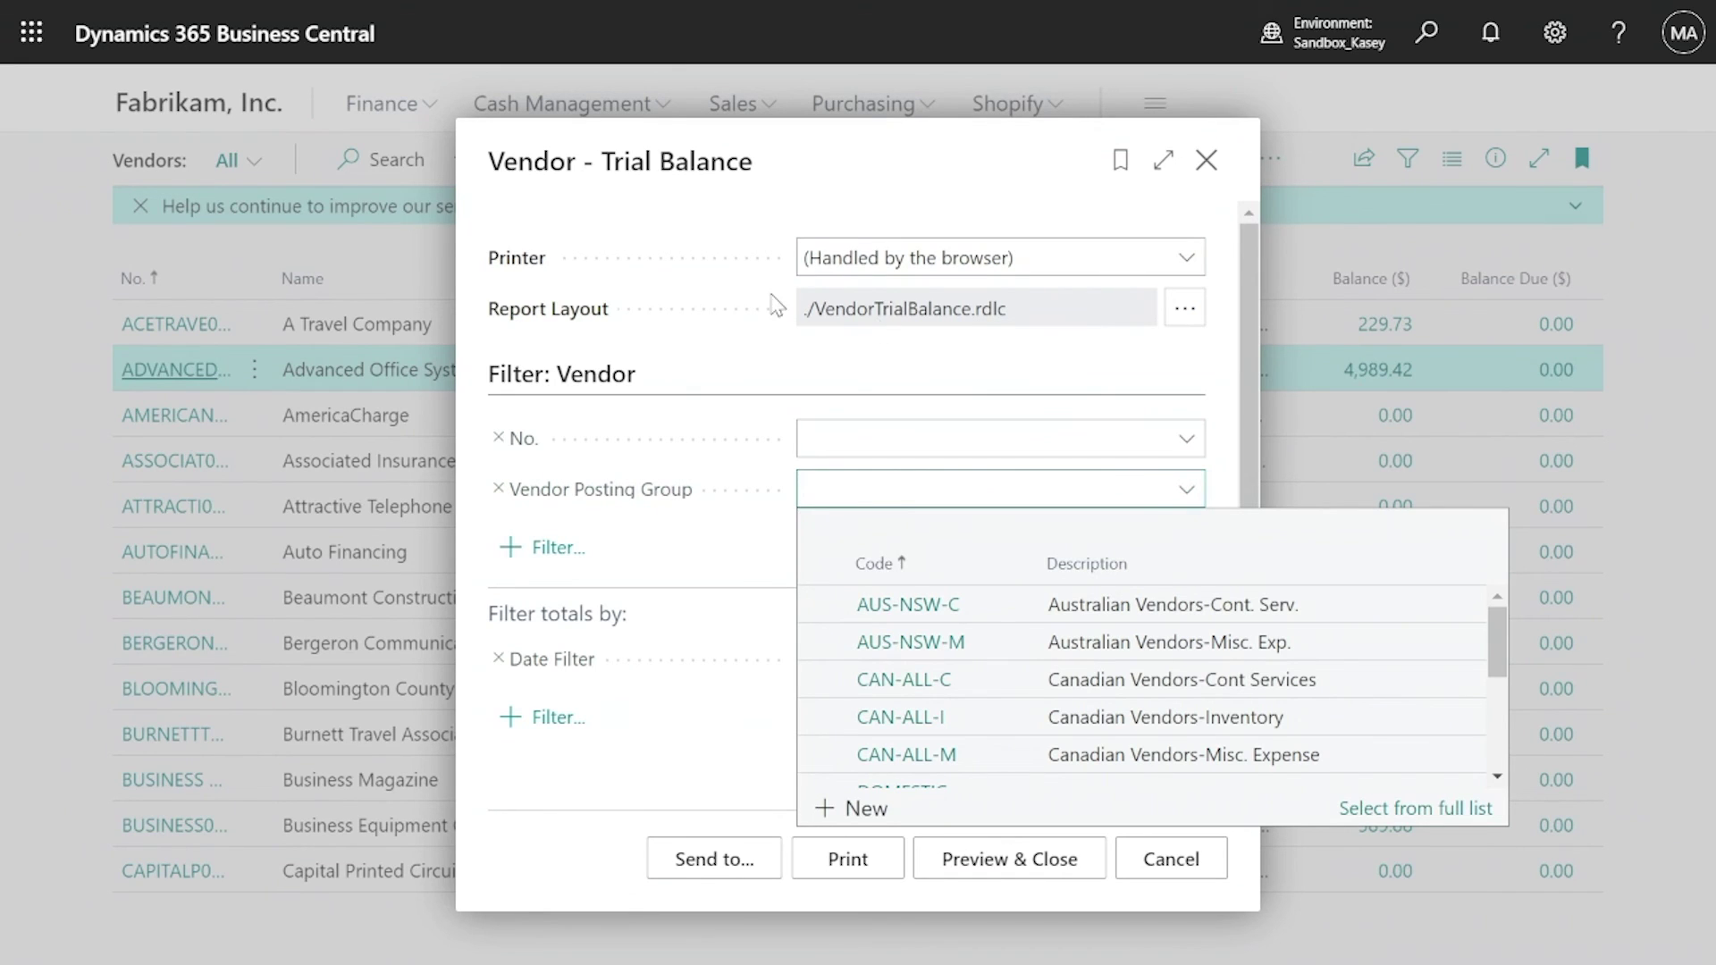
key("Escape")
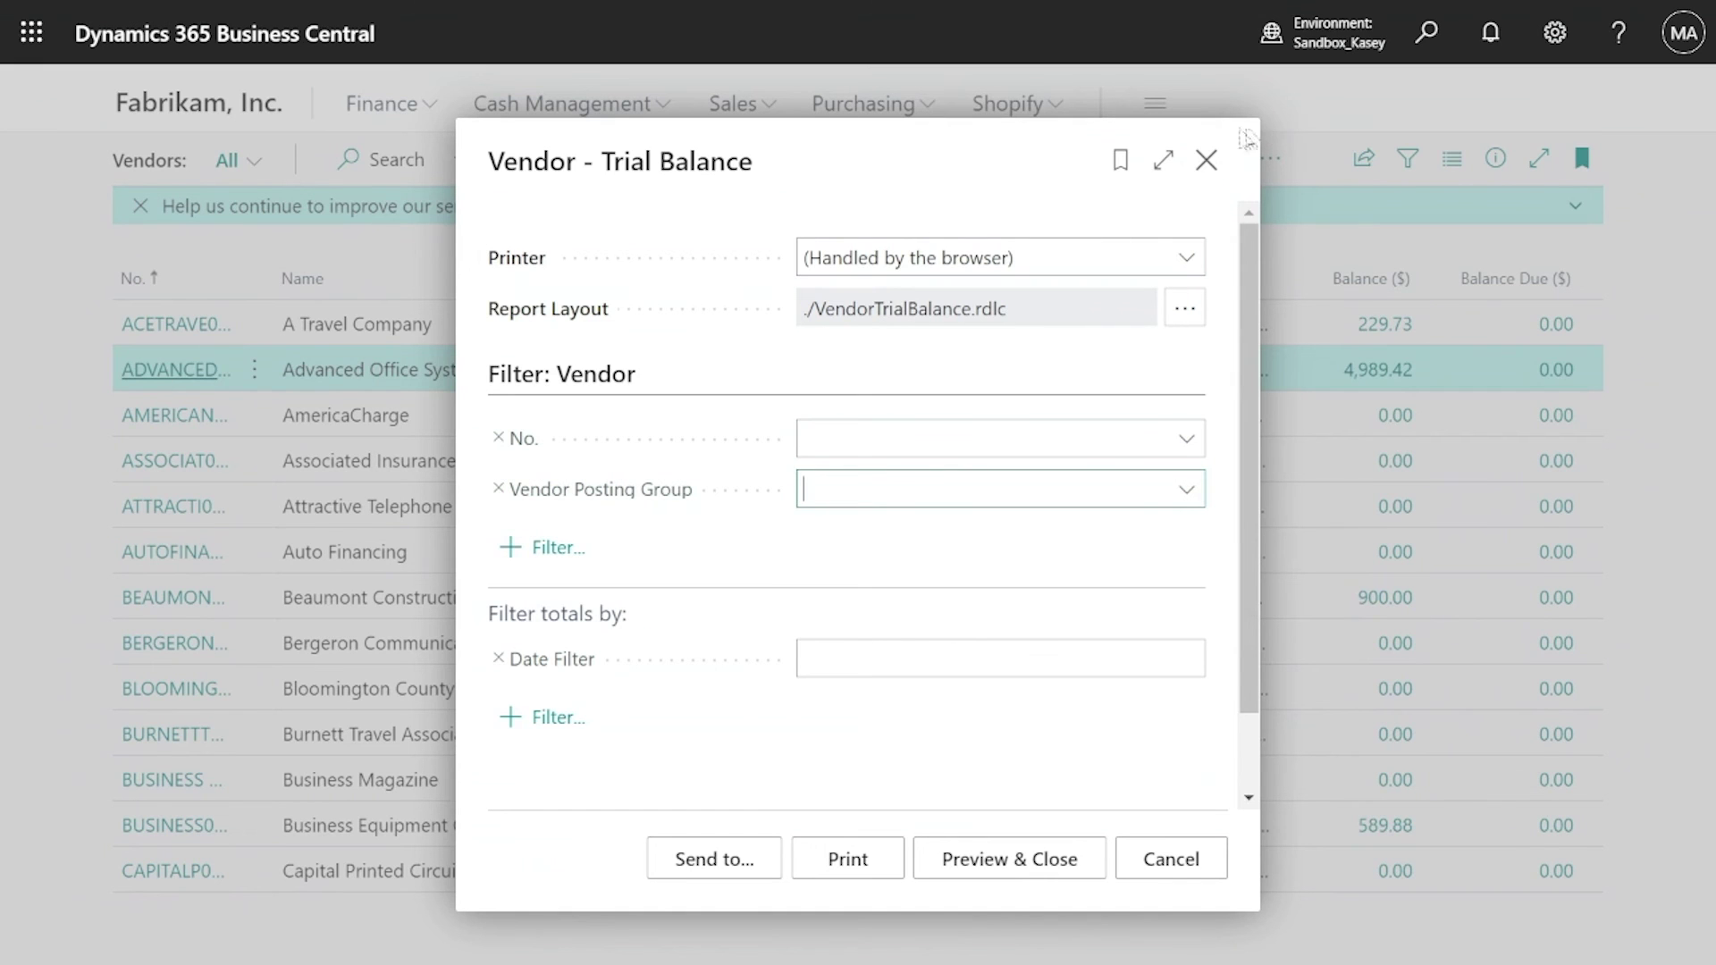
left_click(1205, 160)
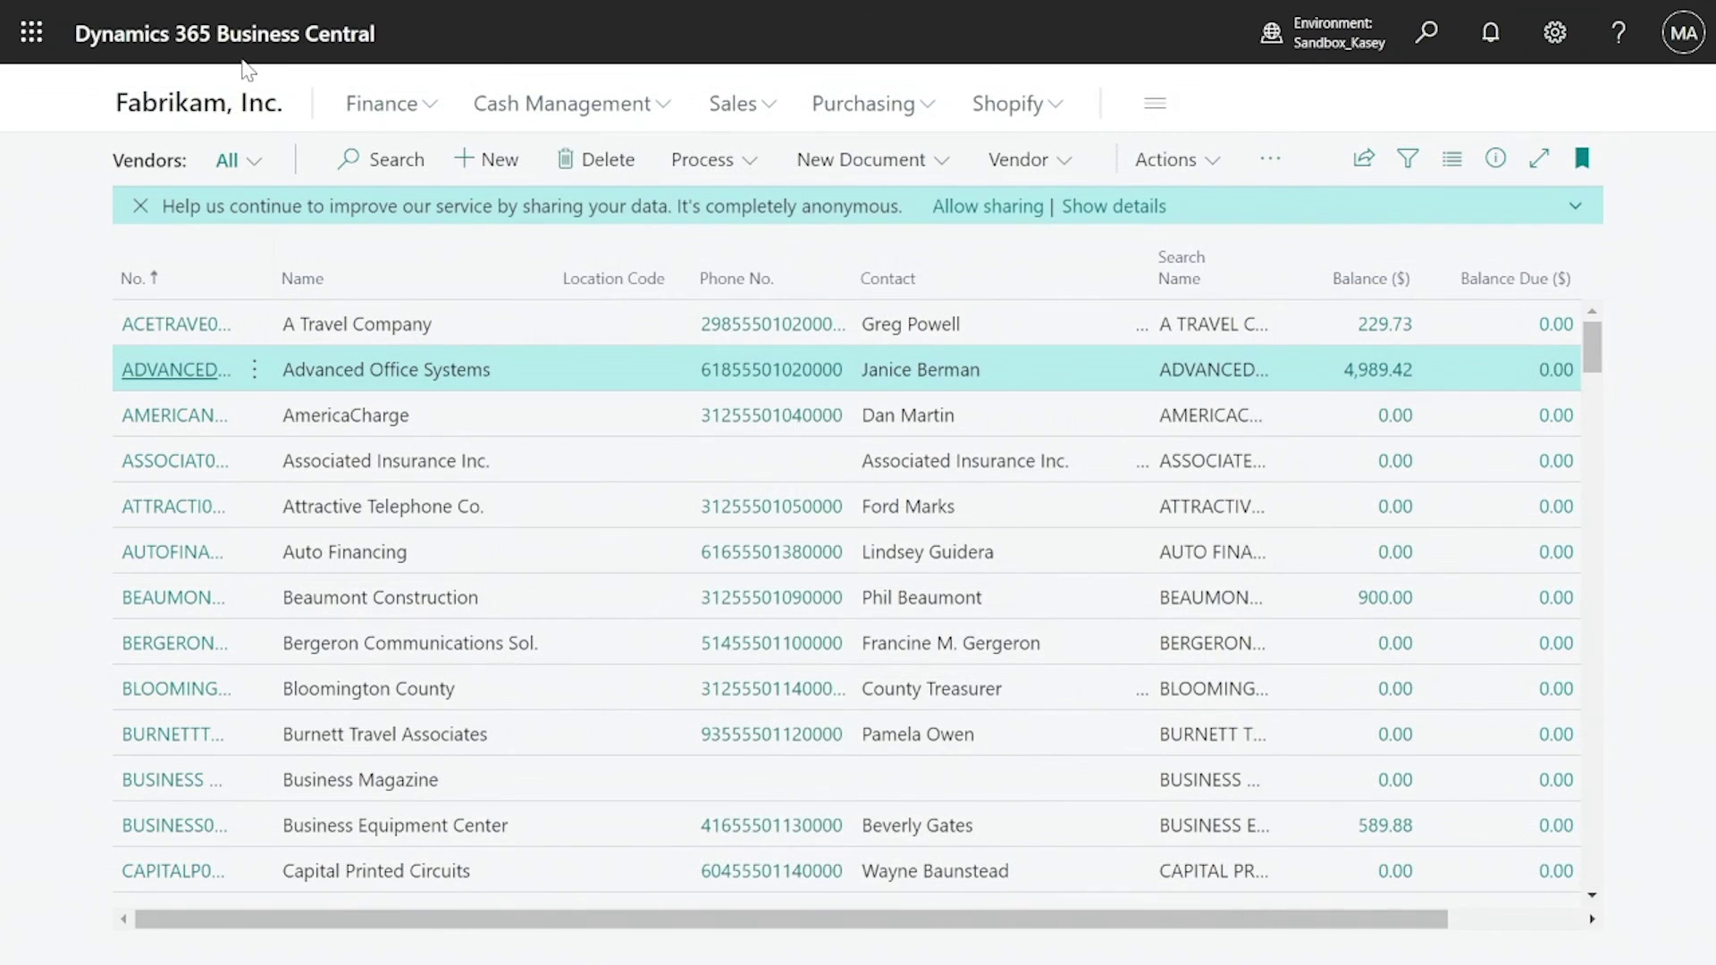
left_click(243, 102)
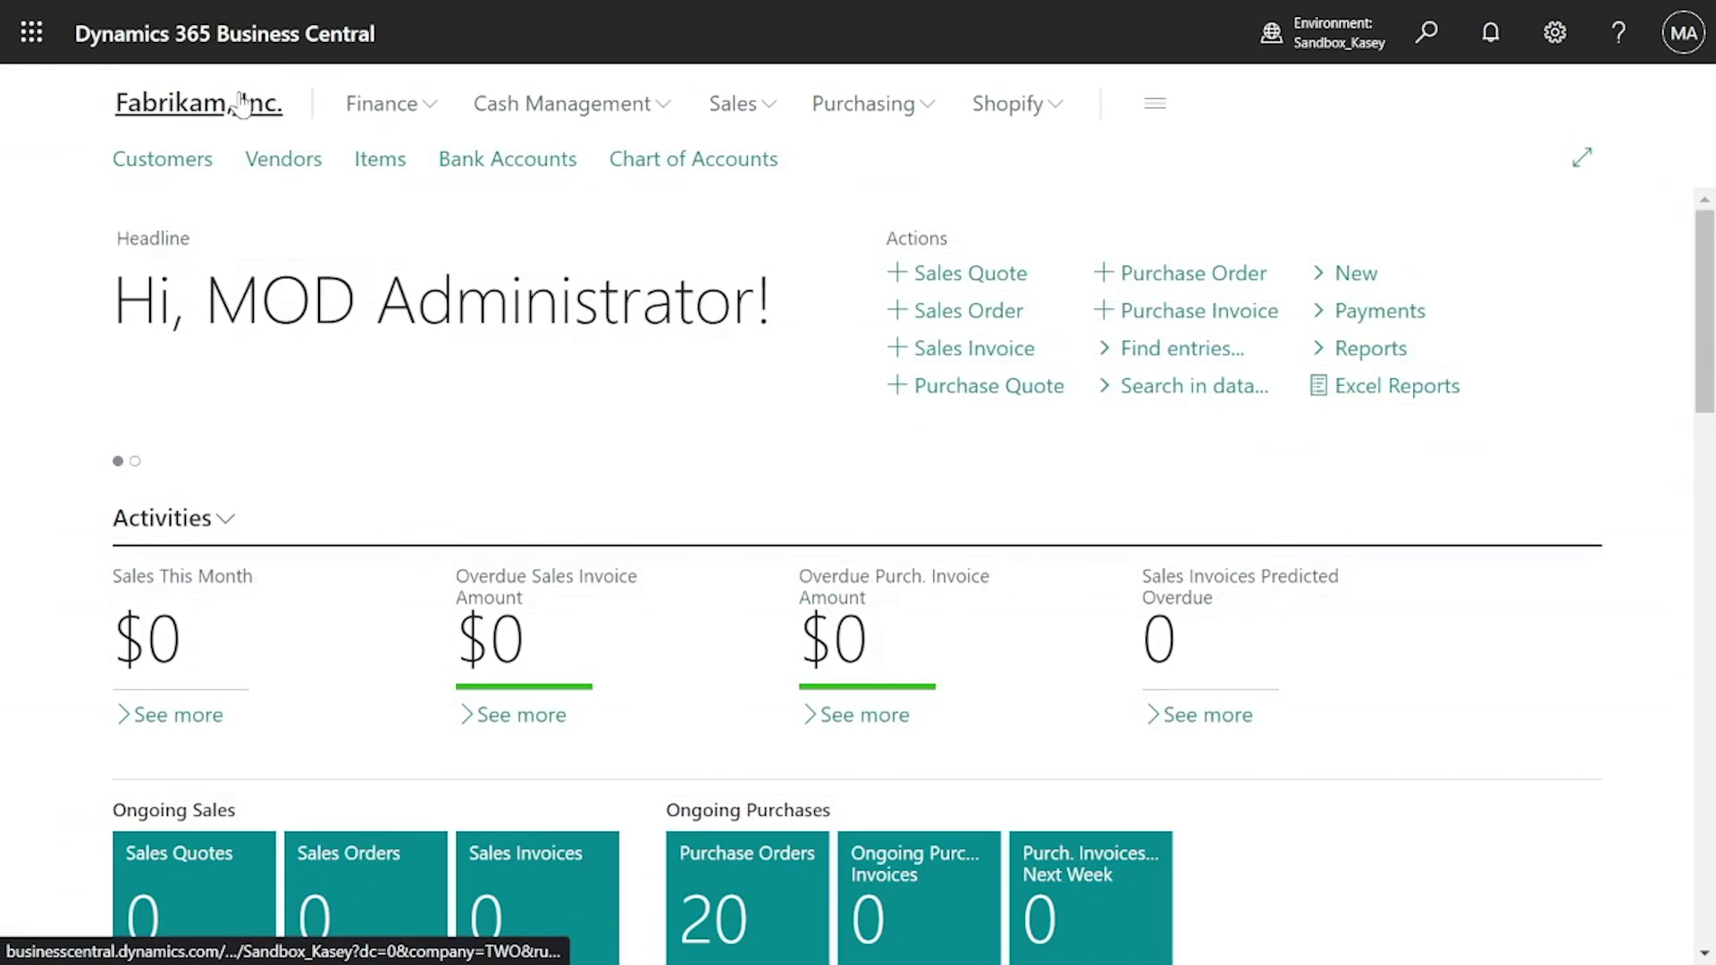
Step: Open Fabrikam's Bank Accounts list and search Tell Me for 'Accounting'
left_click(486, 161)
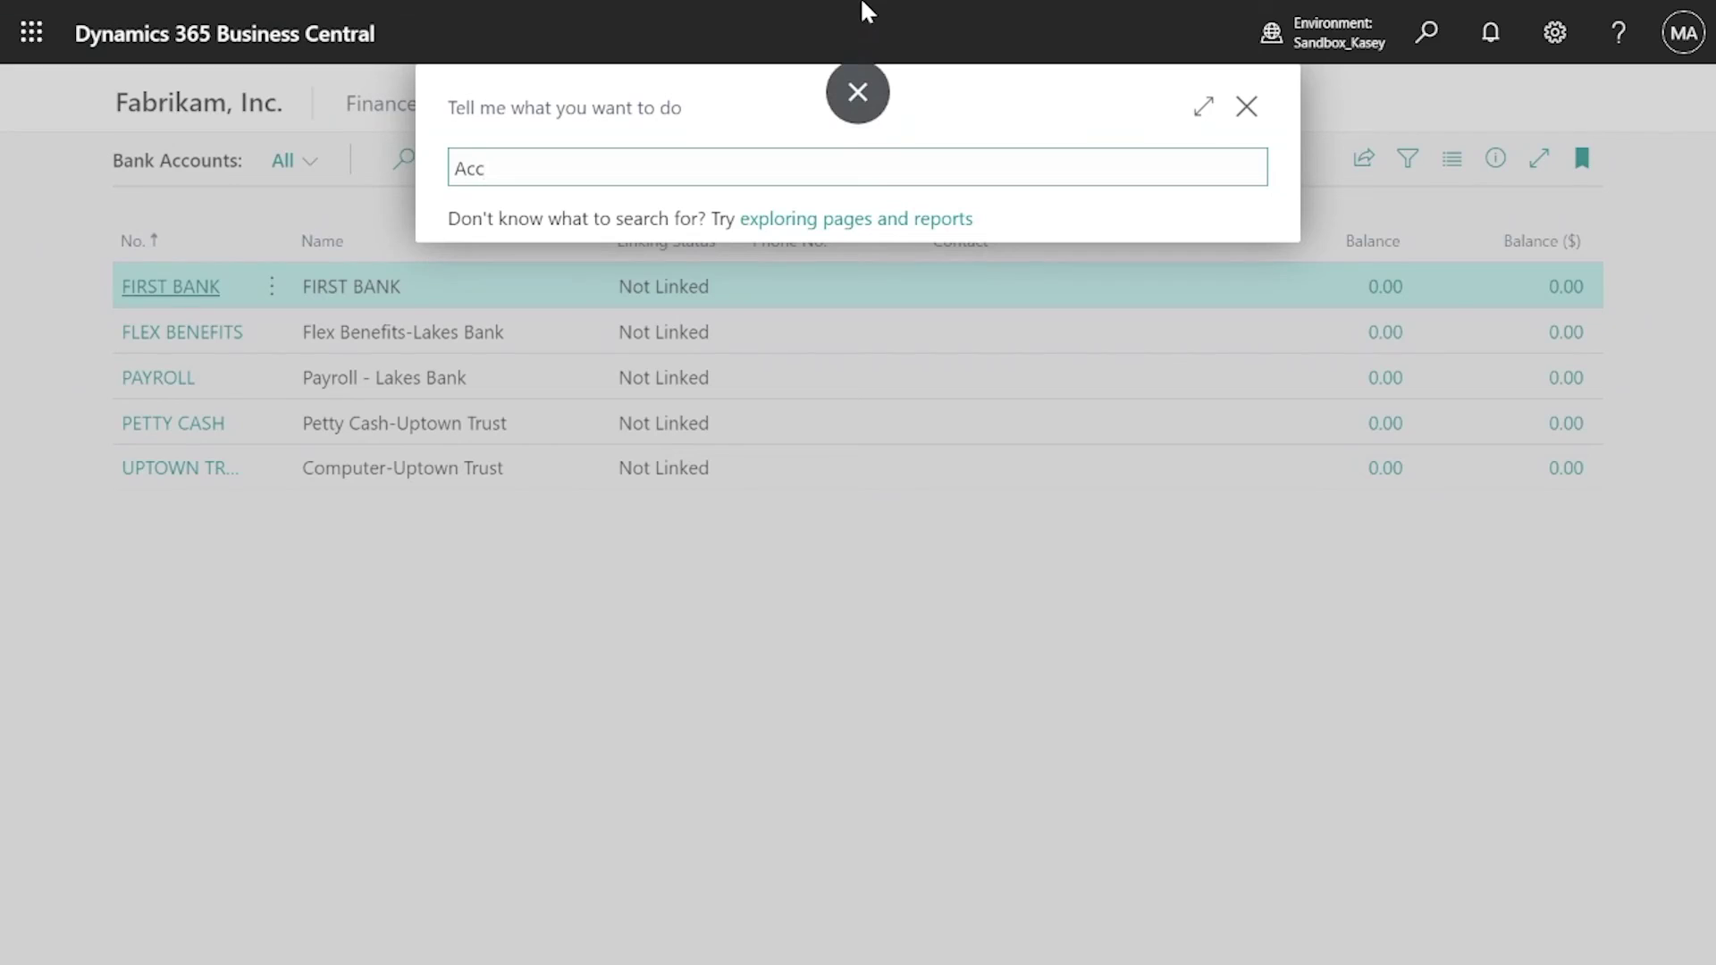
type("ounting")
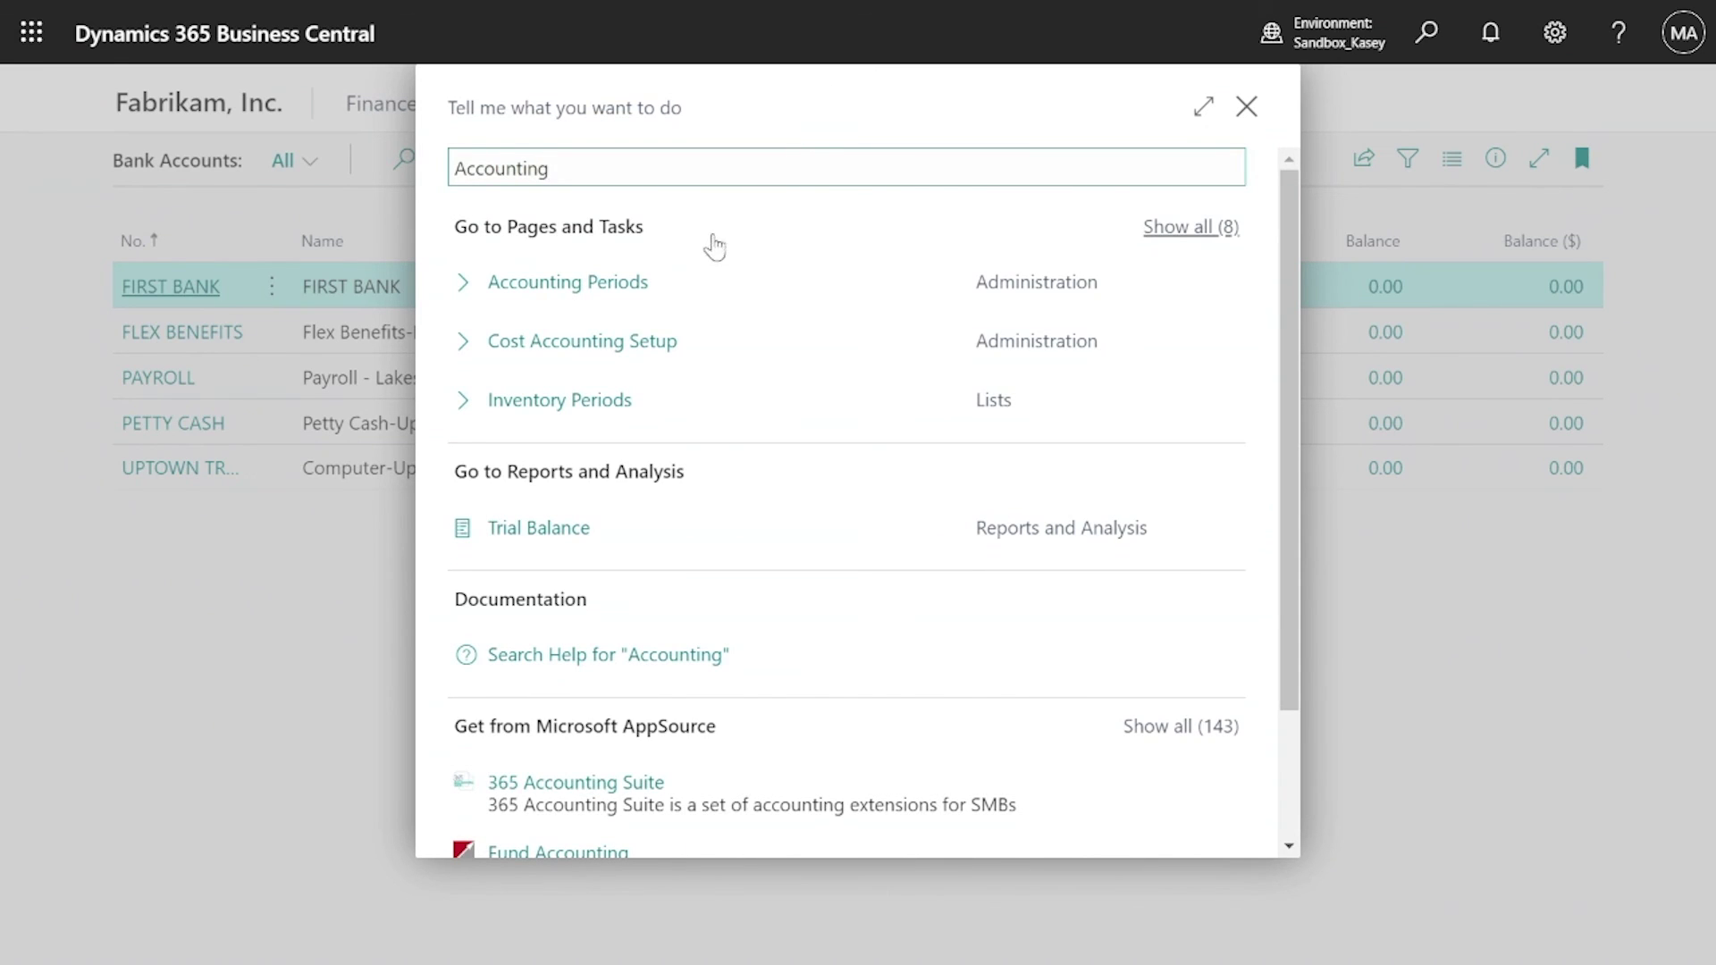
Step: Choose Accounting Periods from the 'Accounting' results to view monthly periods starting 1/1/2020
left_click(652, 283)
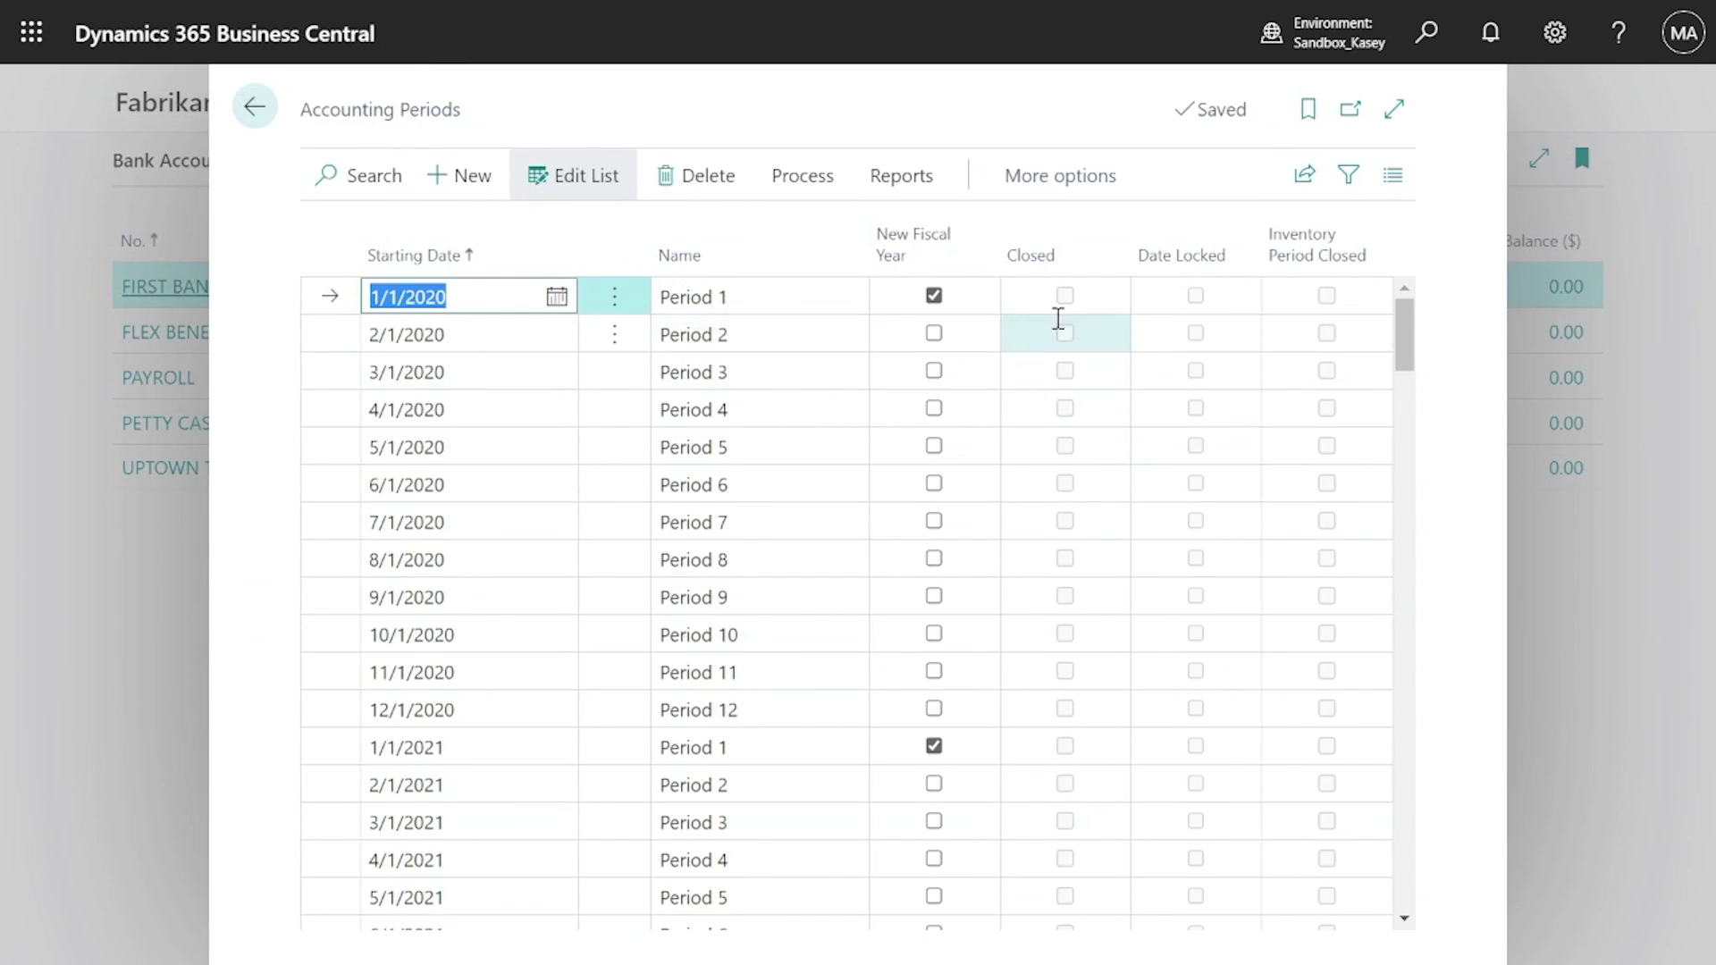